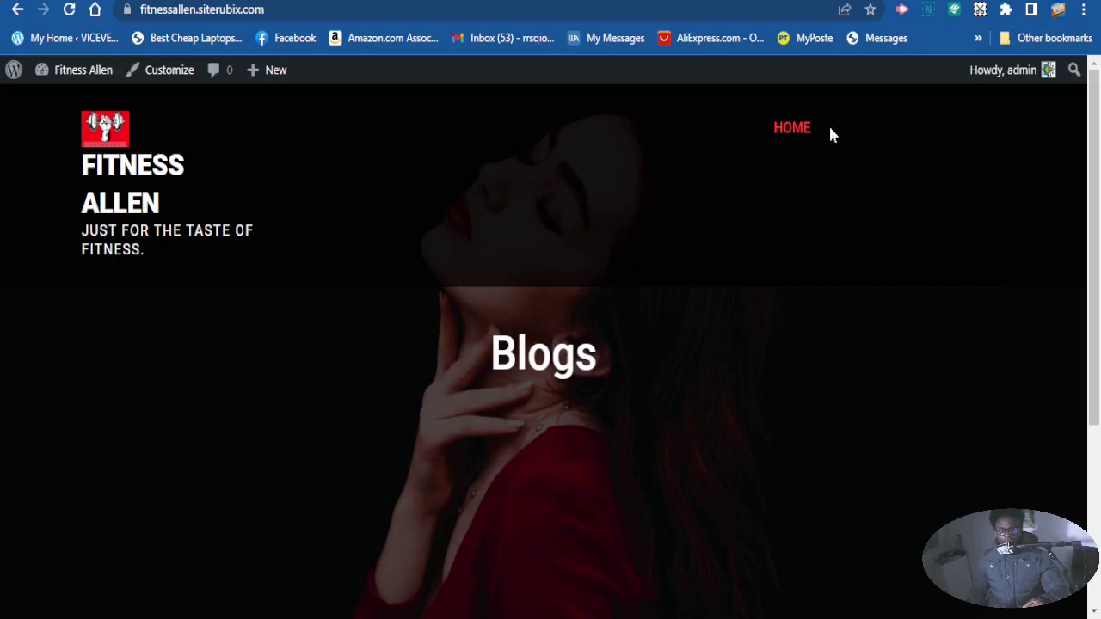
Look over the site's homepage, from the header navigation to the blog post cards.
scroll(897, 129, "down", 3)
scroll(907, 155, "up", 2)
scroll(907, 157, "down", 2)
scroll(950, 171, "up", 2)
scroll(950, 171, "up", 1)
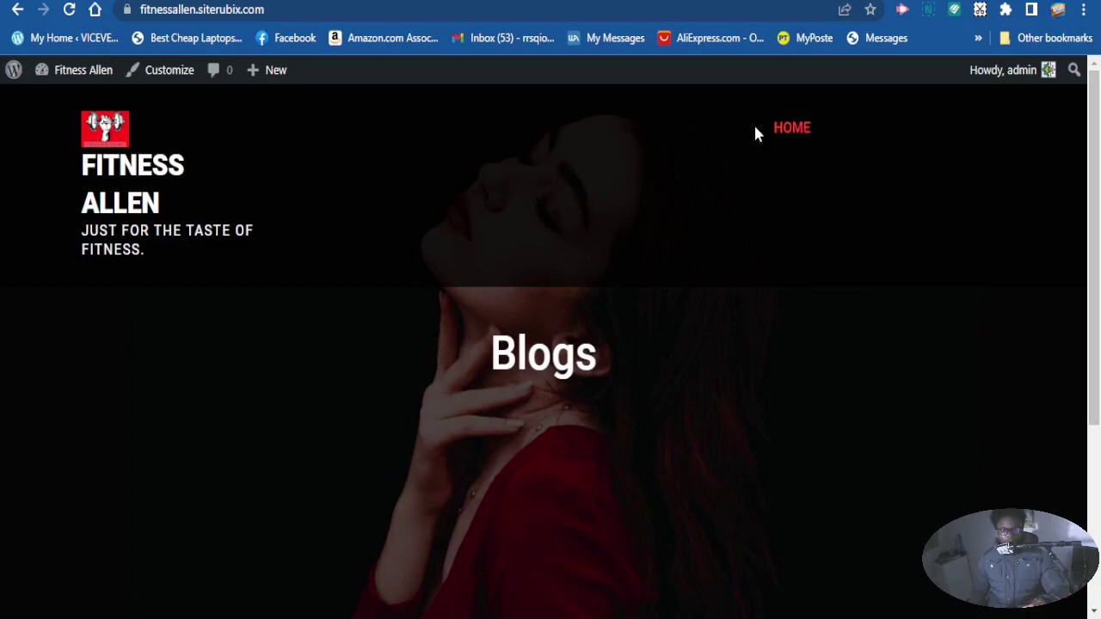
scroll(903, 241, "down", 3)
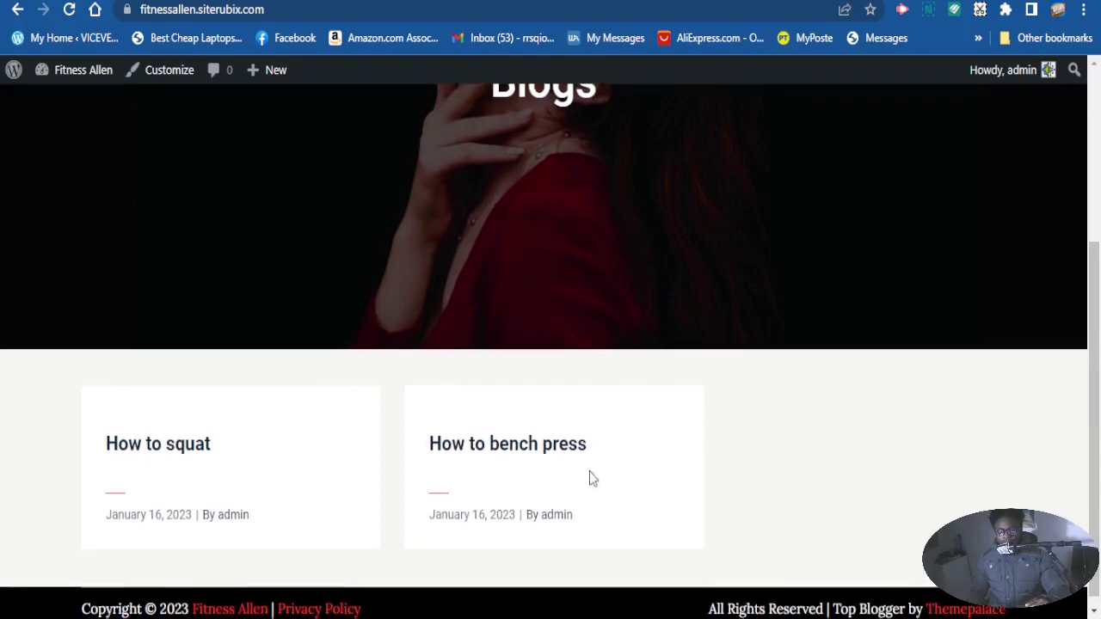
scroll(344, 327, "up", 3)
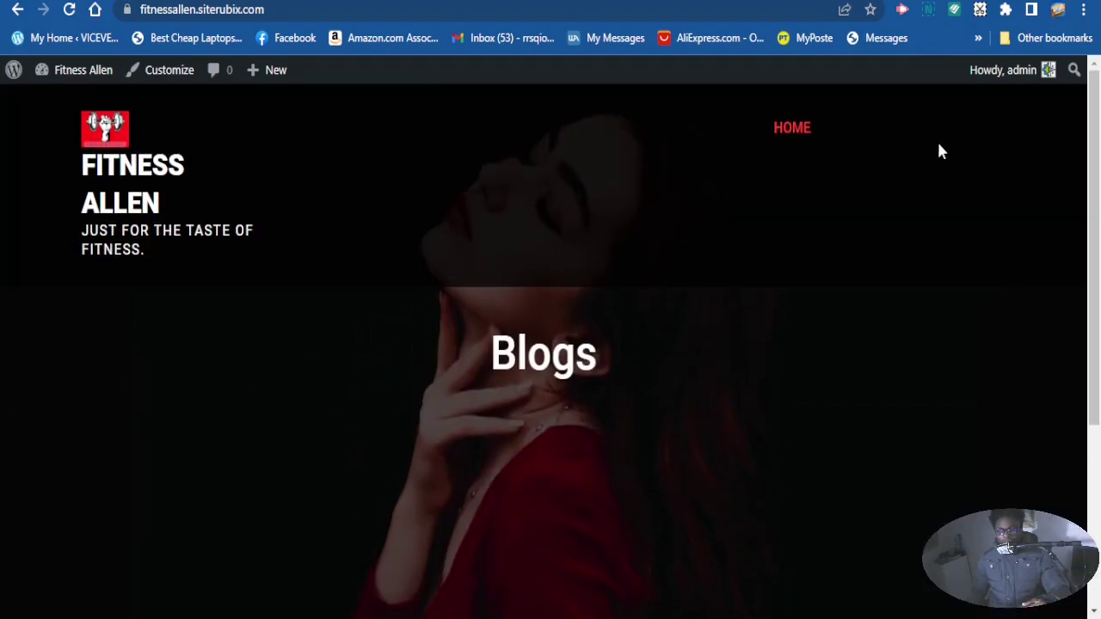
Go to the site's menu management page and create a new menu named MAIN MENU.
mouse_move(70, 76)
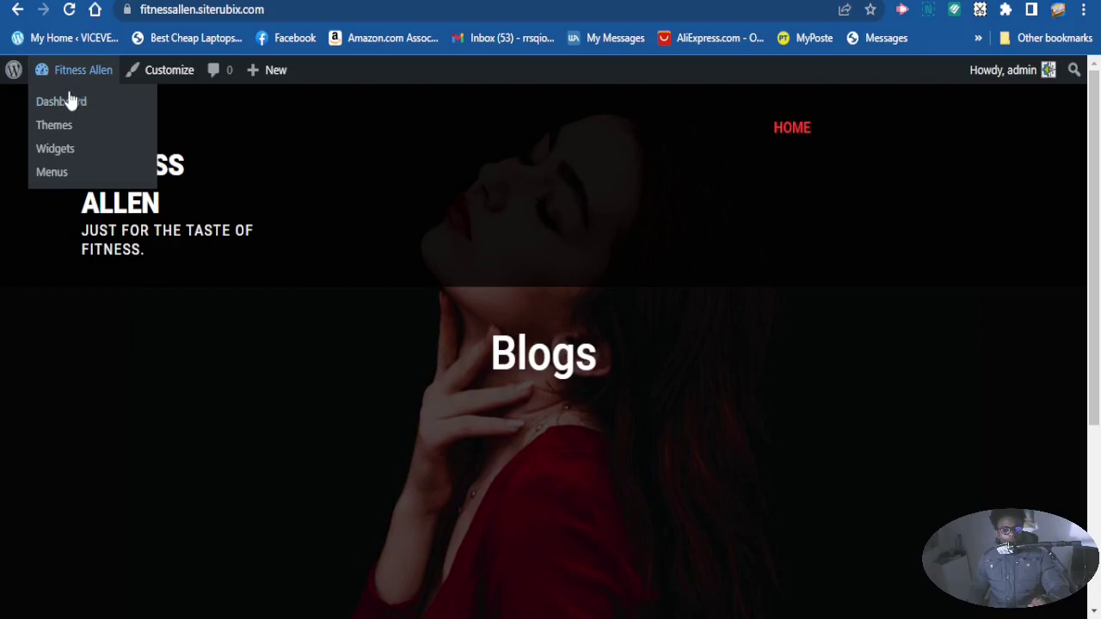
left_click(50, 179)
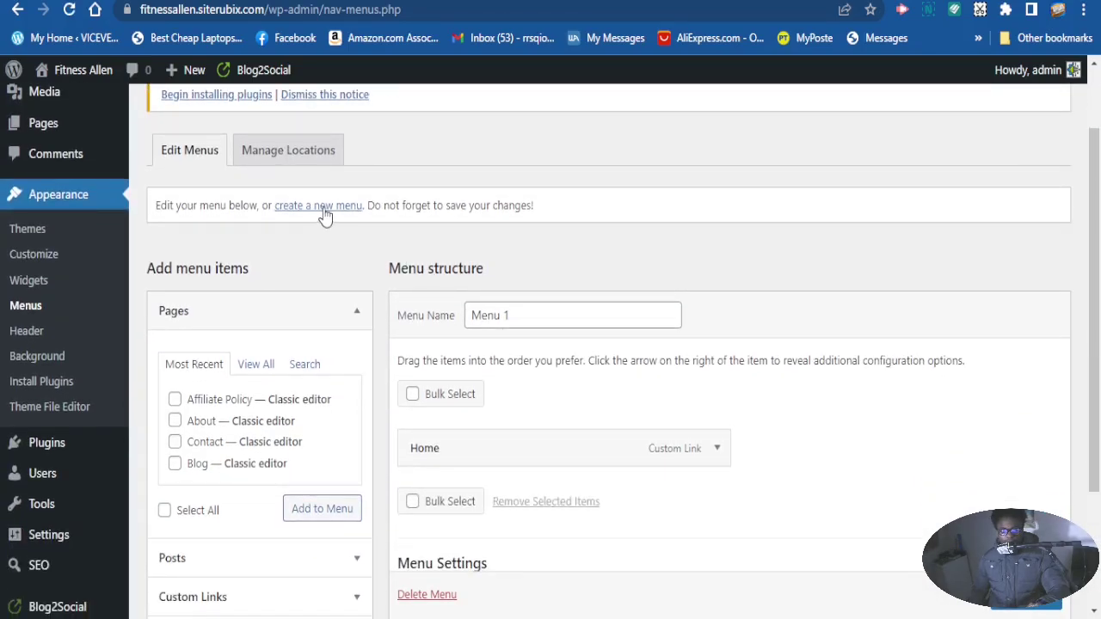
left_click(325, 208)
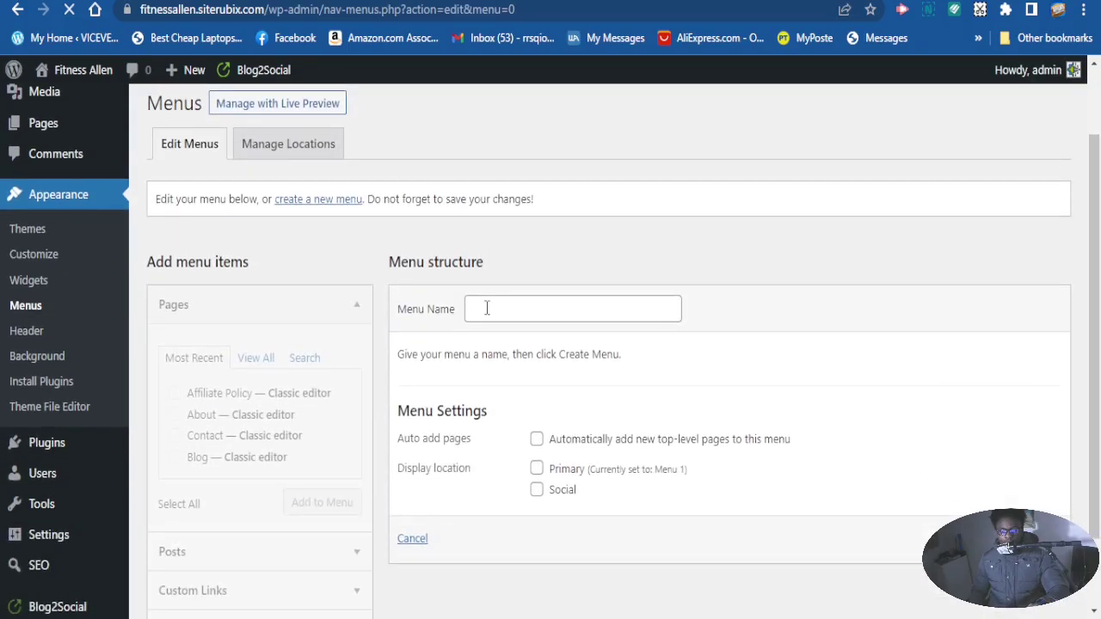
left_click(487, 308)
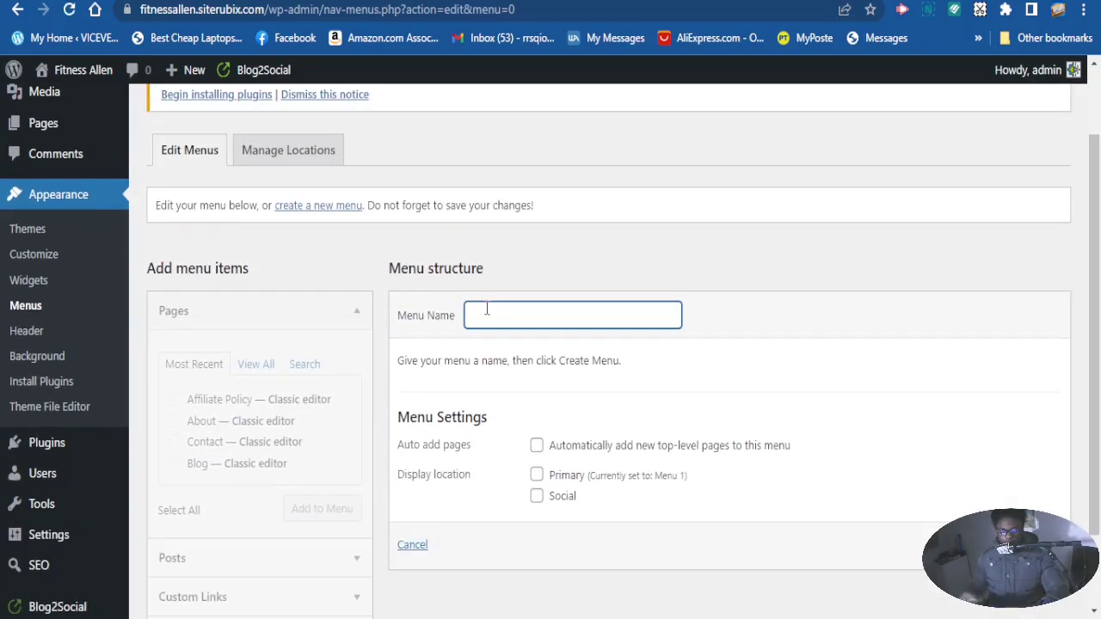
type("MAIN")
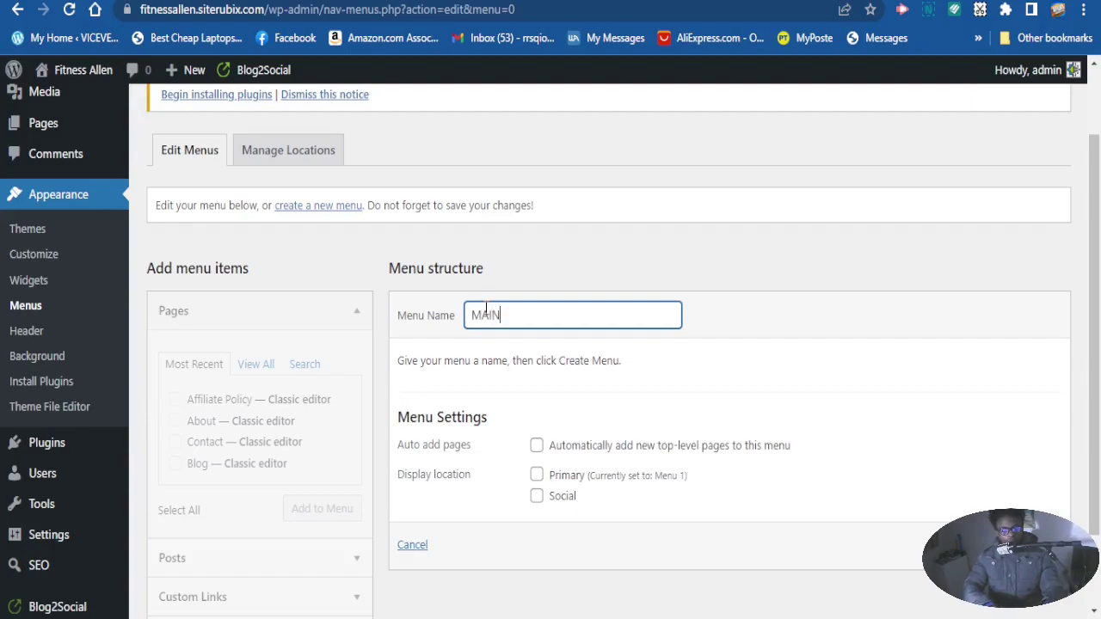
type(" M")
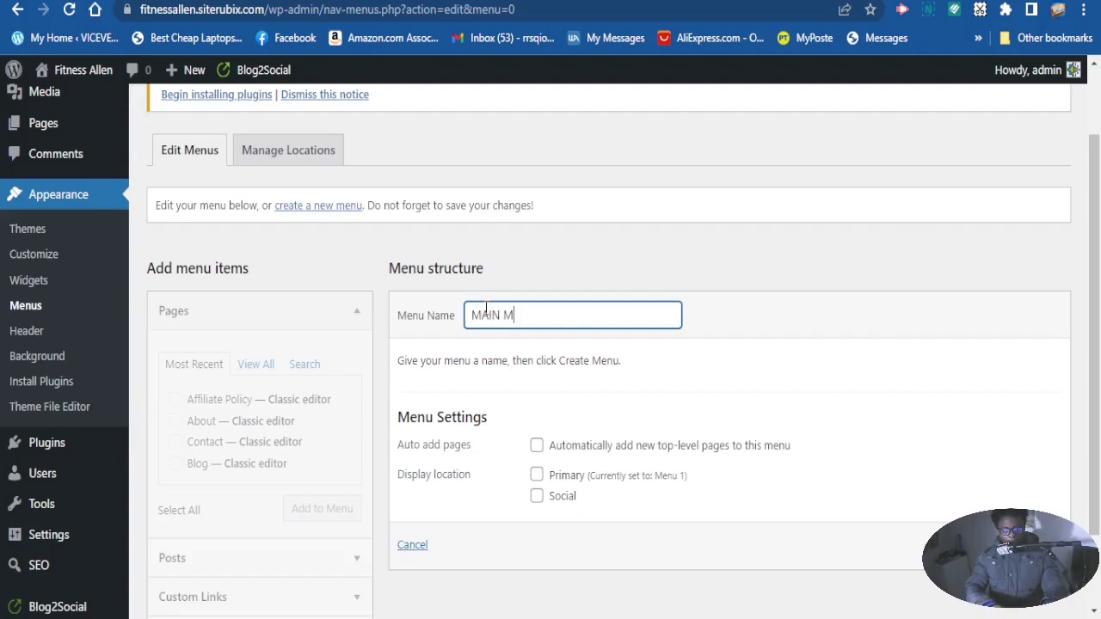
scroll(486, 308, "down", 1)
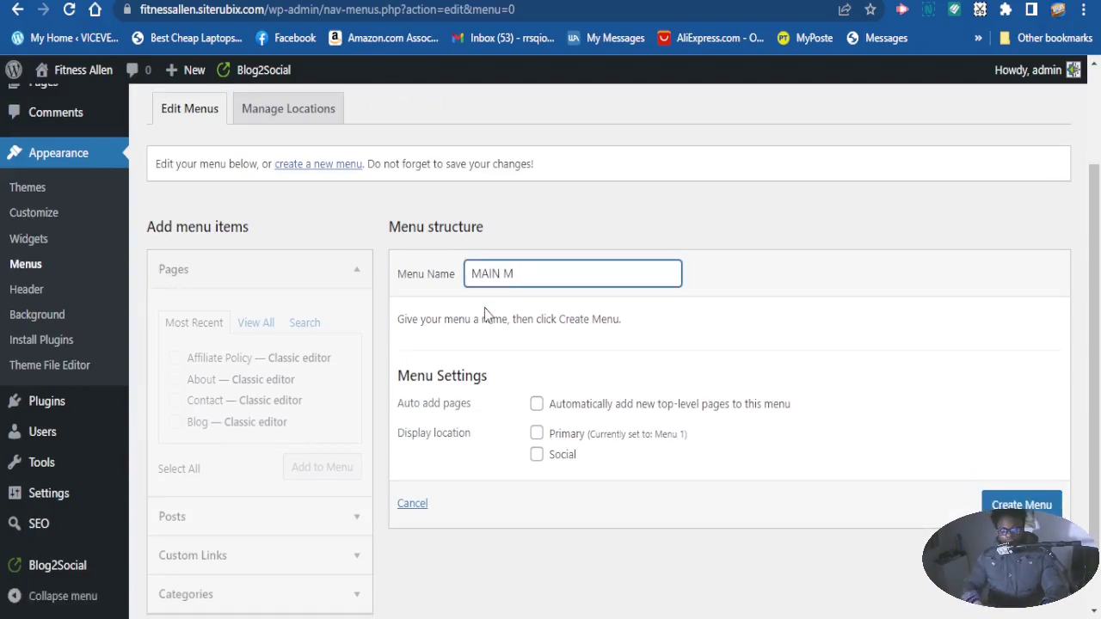
type("ENU")
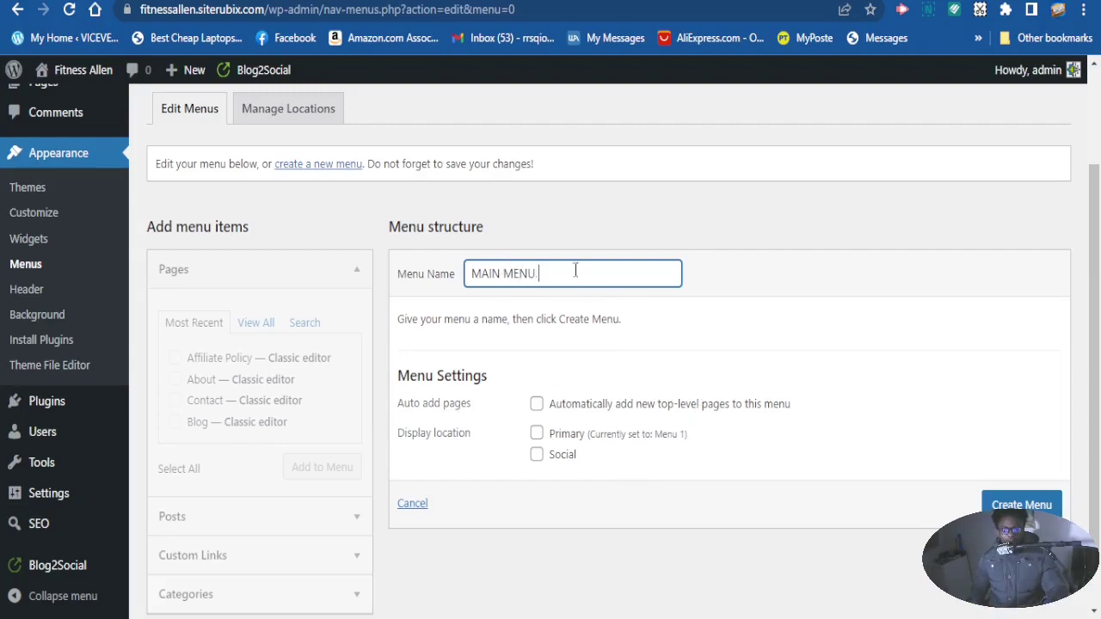
scroll(585, 319, "down", 1)
scroll(549, 324, "up", 2)
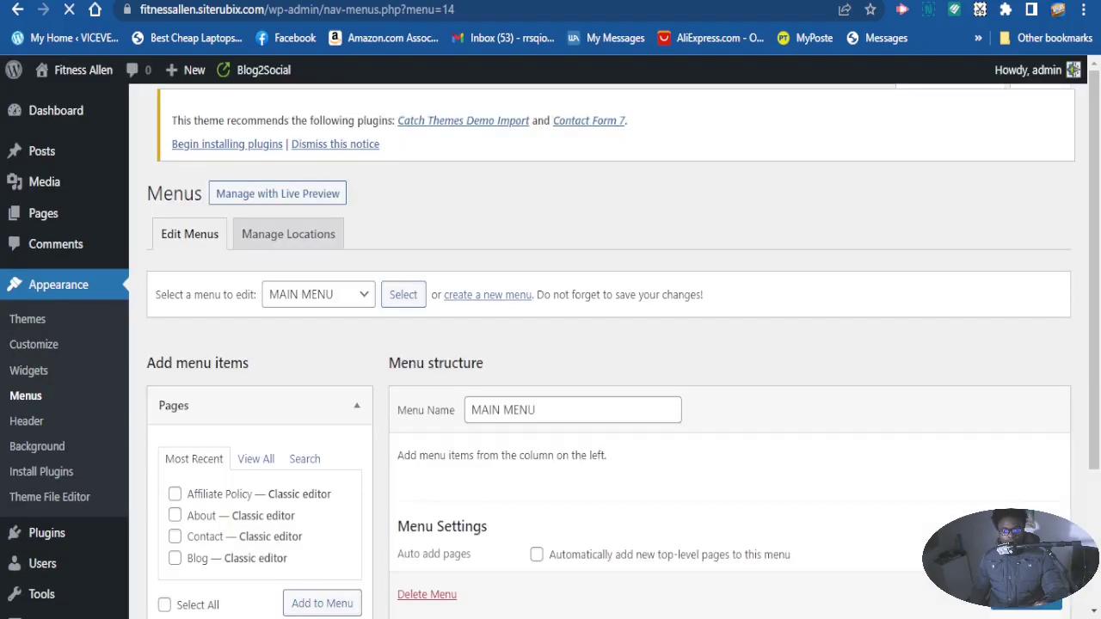
Add the Home, Privacy Policy, About, Affiliate Policy, Blog and Contact pages to MAIN MENU.
scroll(886, 473, "down", 1)
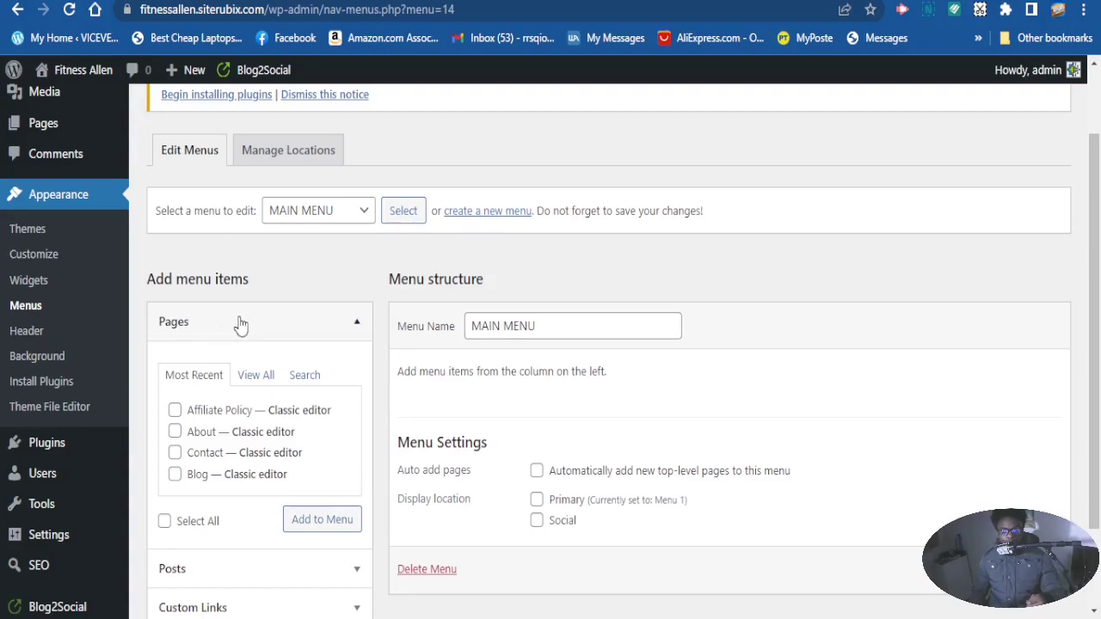
scroll(236, 324, "down", 1)
scroll(322, 321, "down", 1)
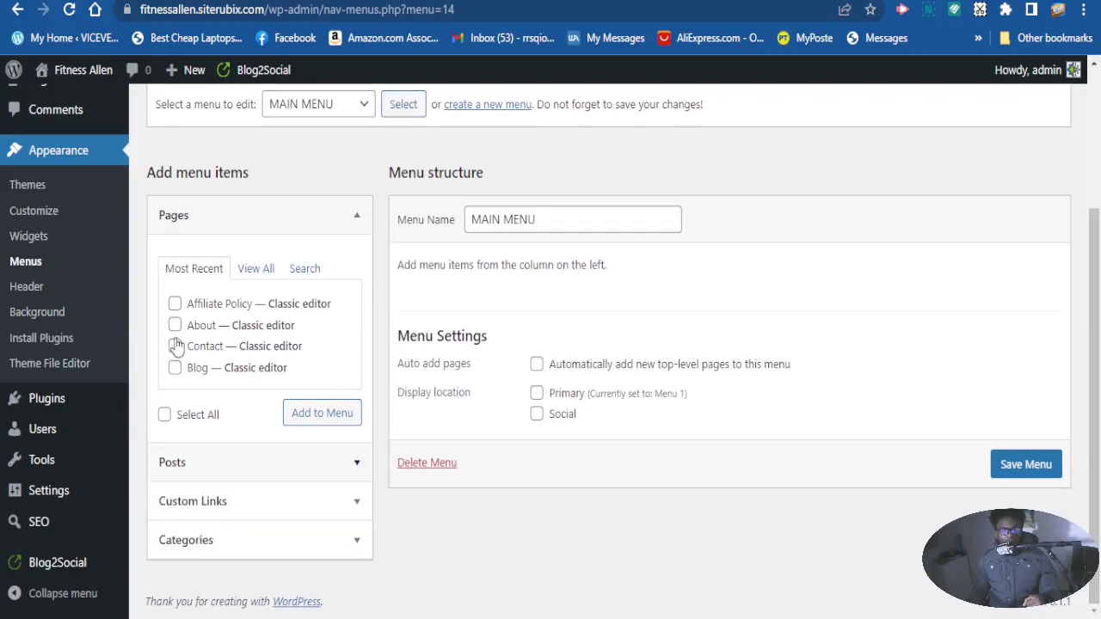
left_click(255, 270)
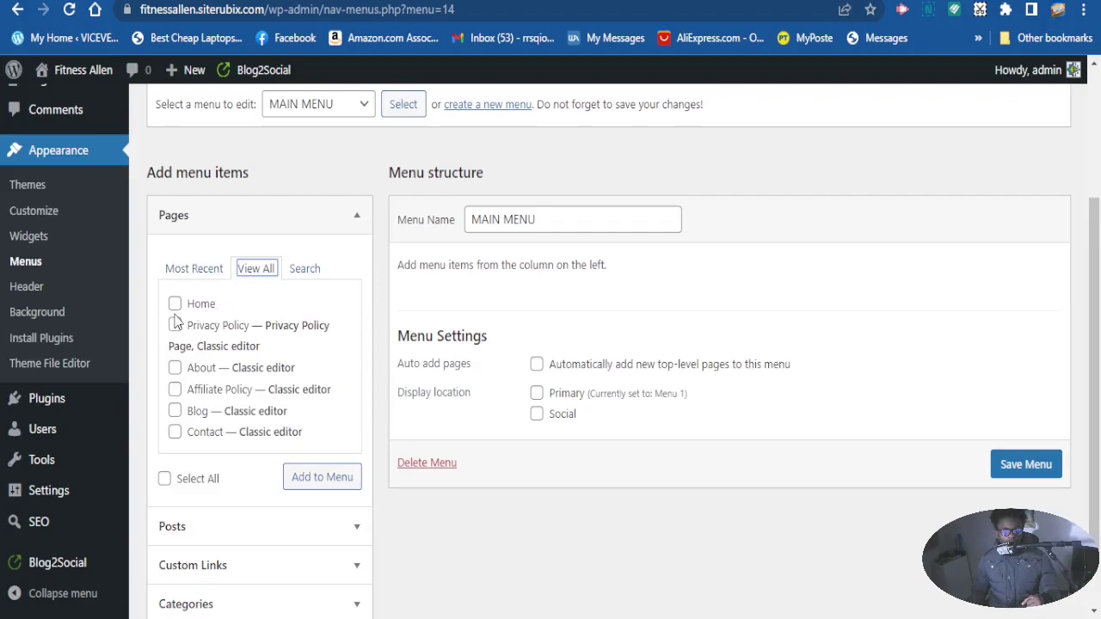
left_click(175, 305)
left_click(176, 327)
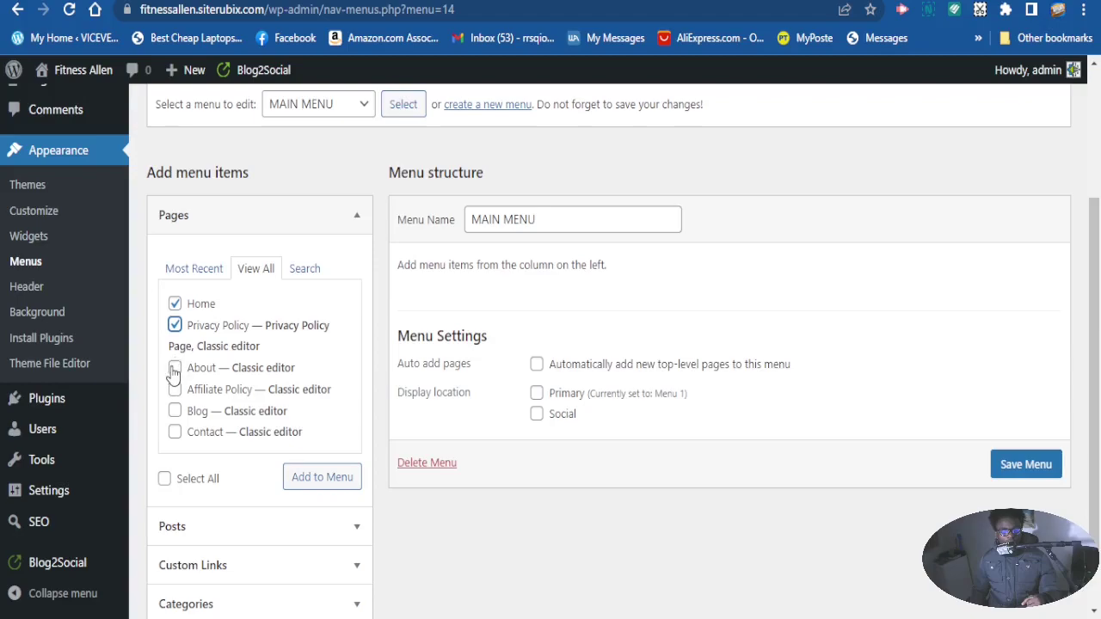
left_click(175, 369)
left_click(175, 391)
left_click(177, 414)
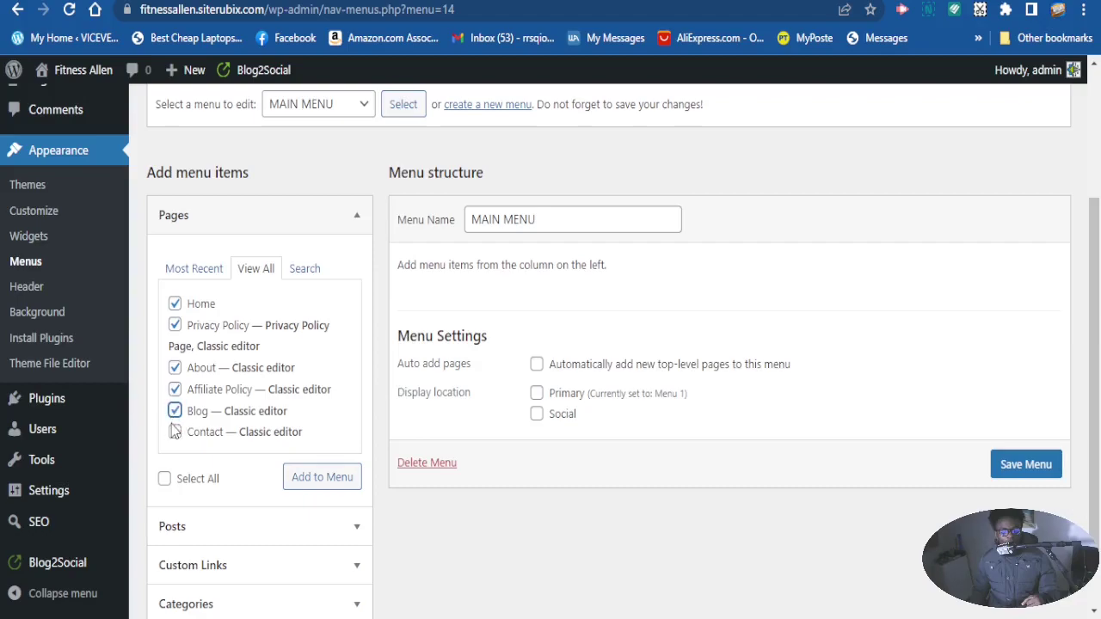
left_click(175, 433)
left_click(325, 487)
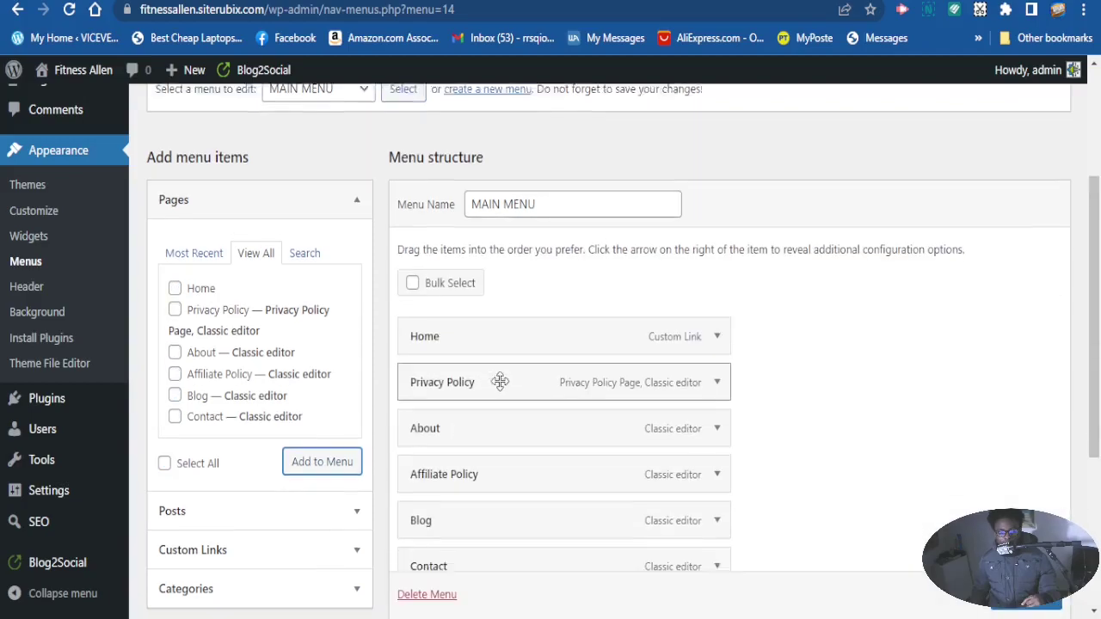
Add the posts "How to squat" and "How to bench press" to MAIN MENU.
scroll(500, 379, "down", 1)
scroll(503, 297, "up", 1)
scroll(503, 297, "up", 1)
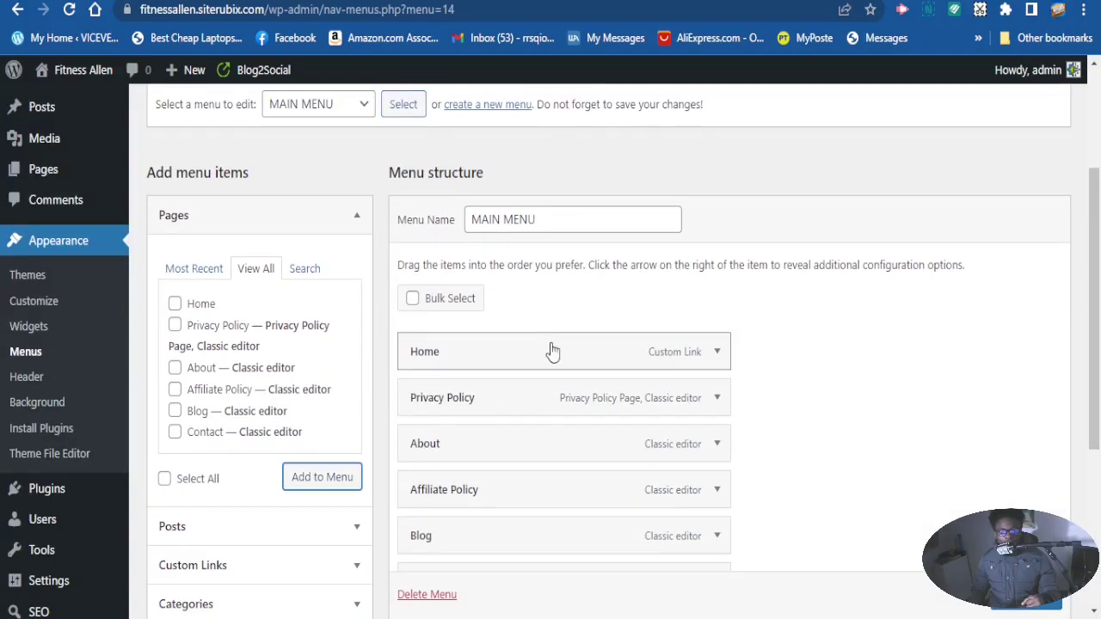
scroll(551, 342, "down", 2)
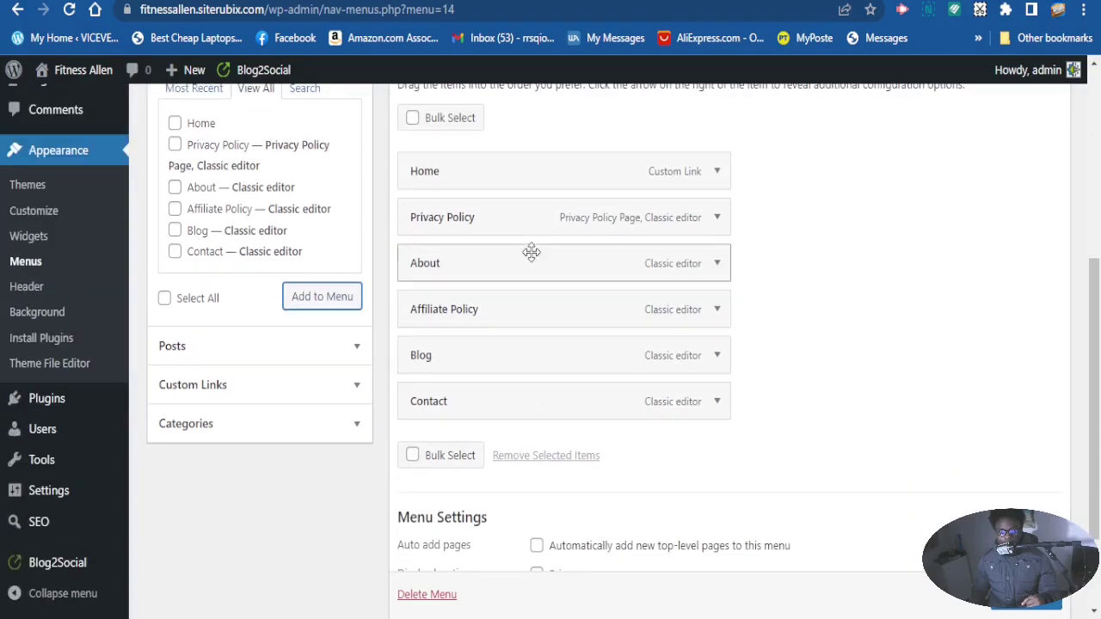
scroll(516, 349, "down", 1)
scroll(519, 365, "up", 1)
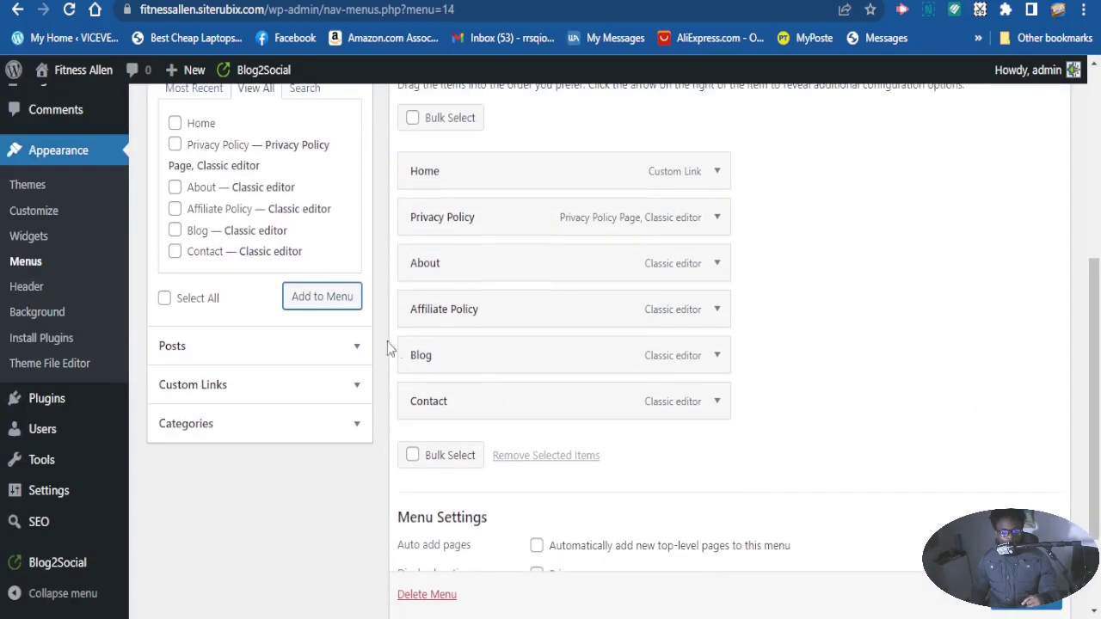
left_click(205, 349)
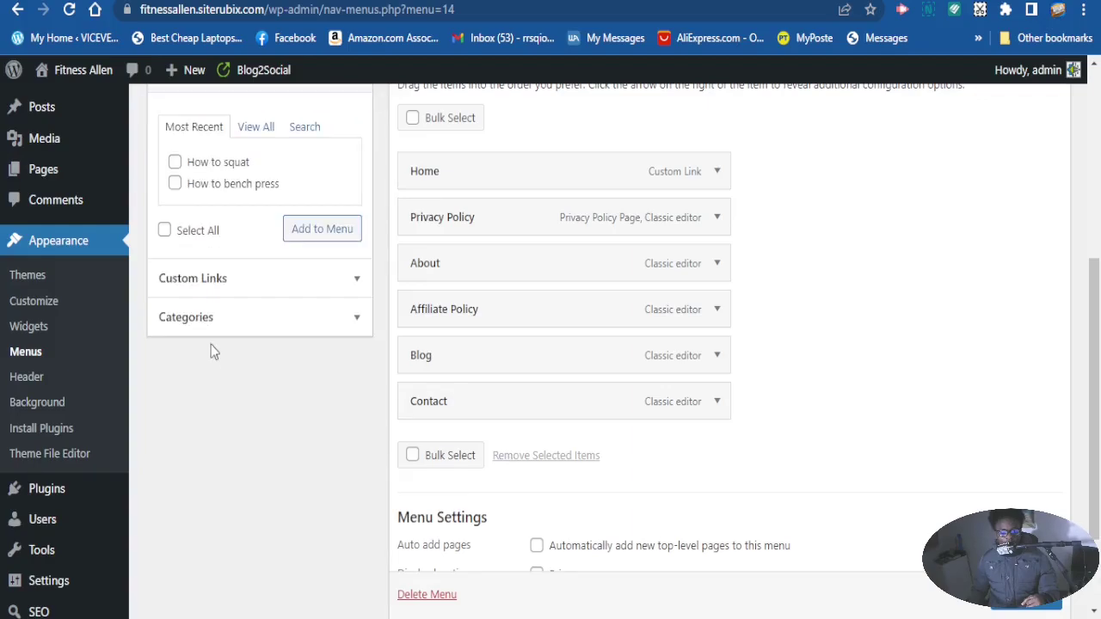
scroll(275, 258, "up", 2)
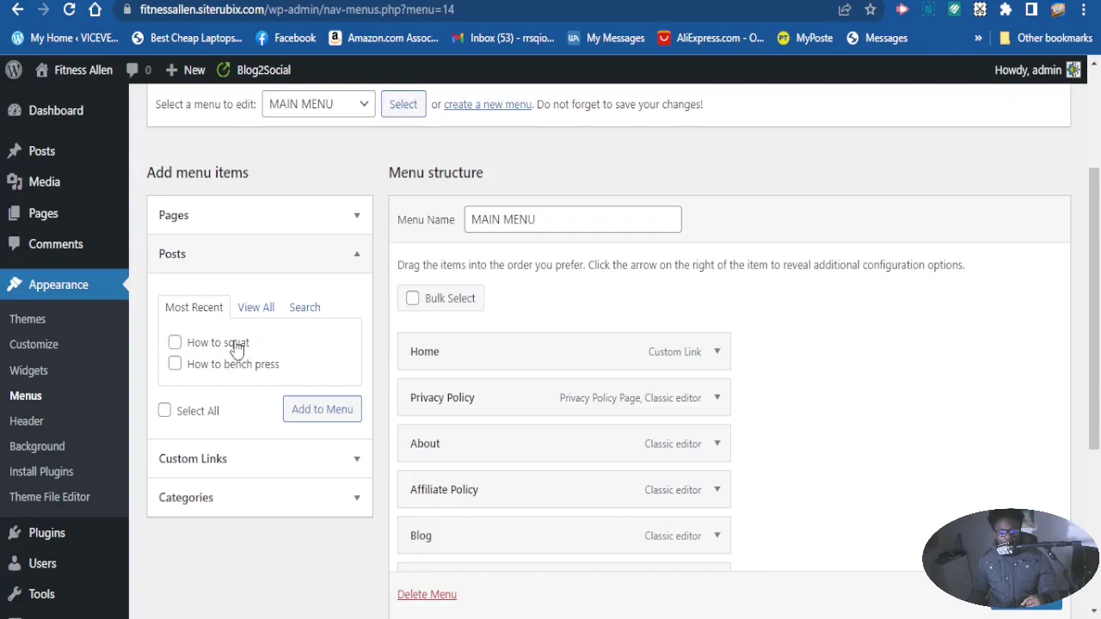
left_click(175, 345)
left_click(174, 364)
left_click(334, 415)
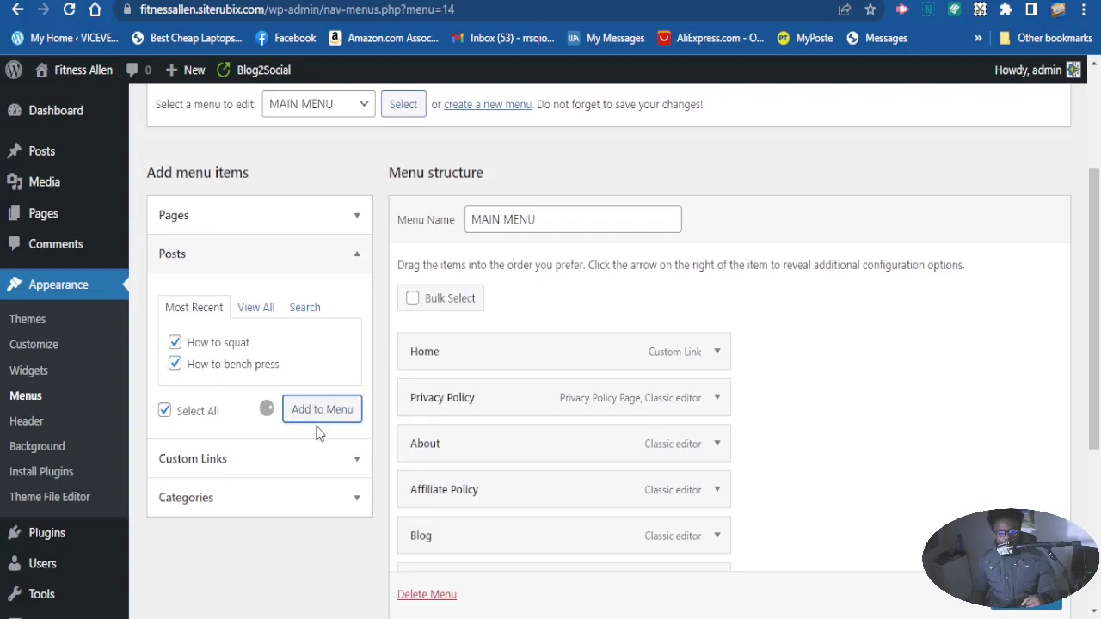
scroll(324, 427, "down", 1)
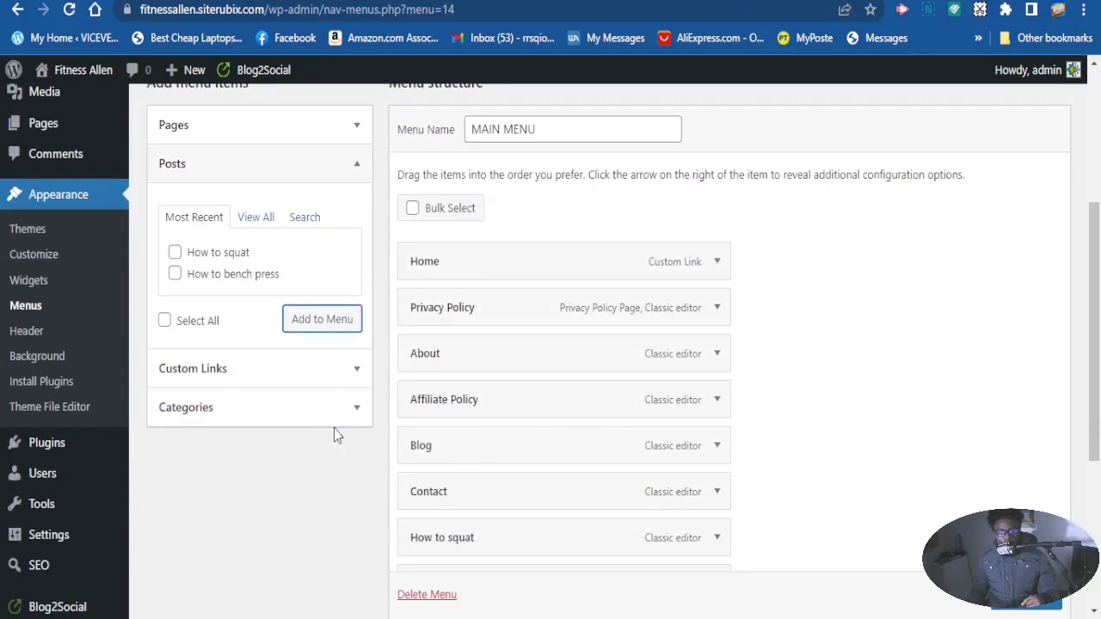
Start a custom link menu item and enter LIKKIK as its link text.
left_click(238, 379)
left_click(268, 262)
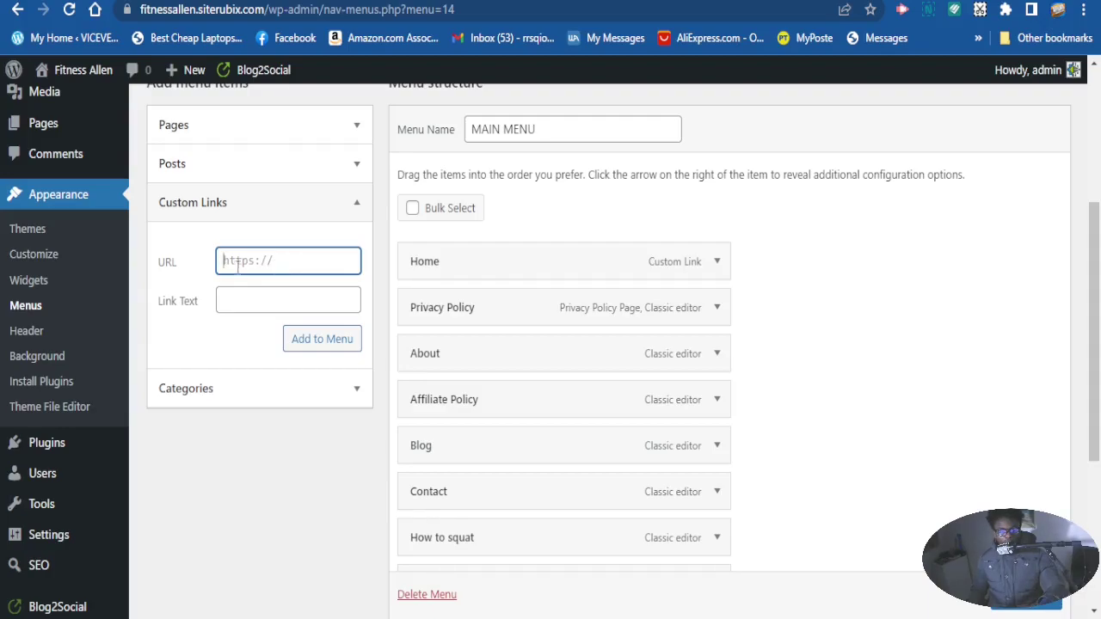
left_click(250, 301)
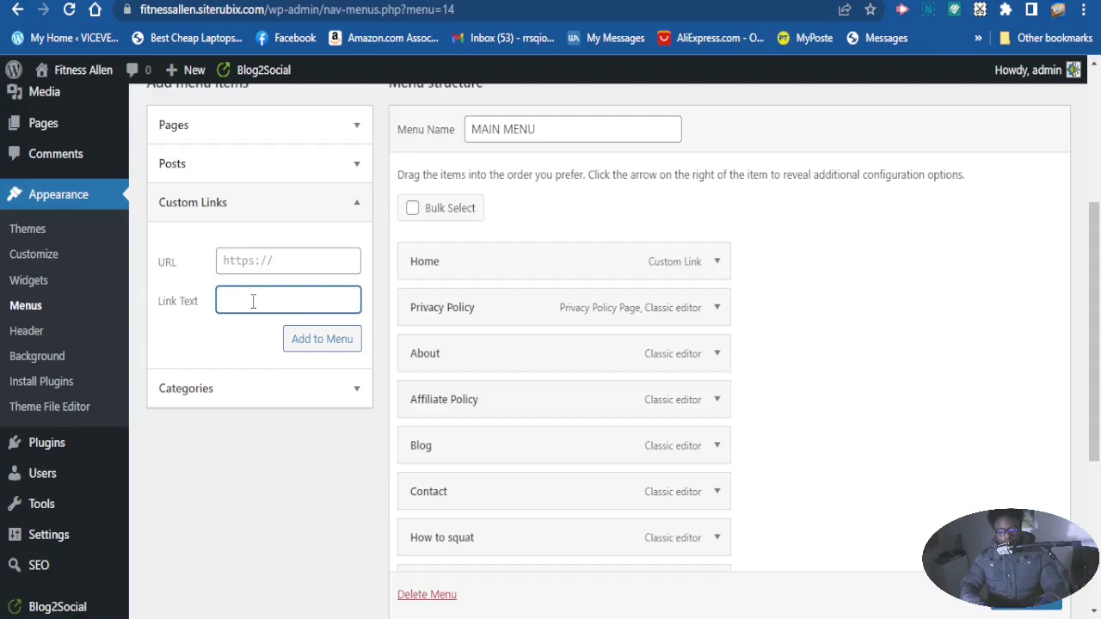
type("LIK")
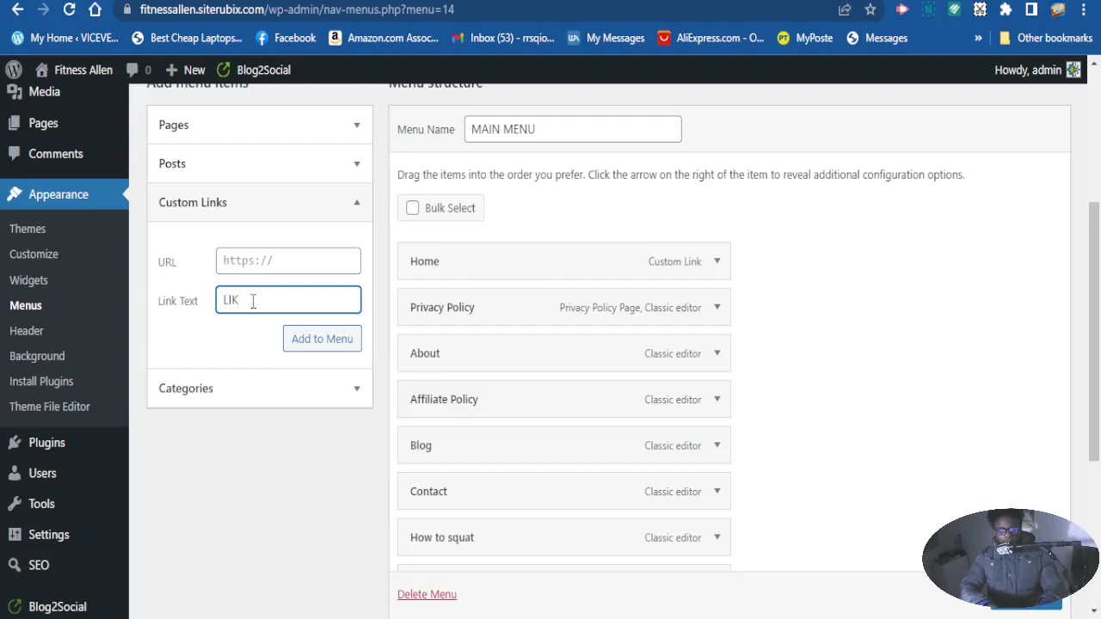
type("KIK")
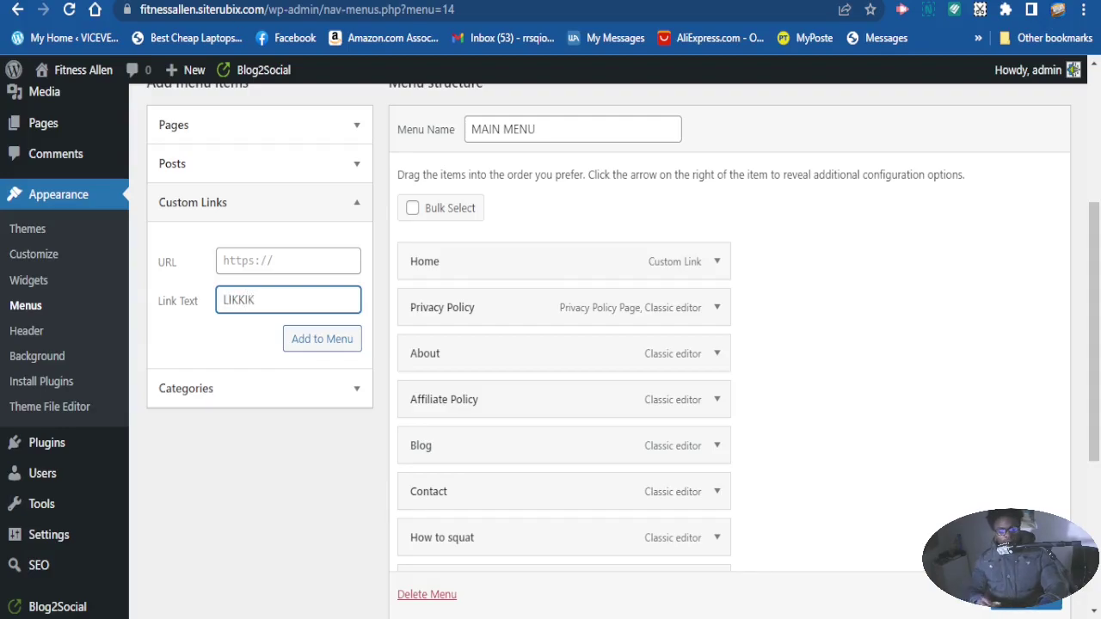
left_click(235, 261)
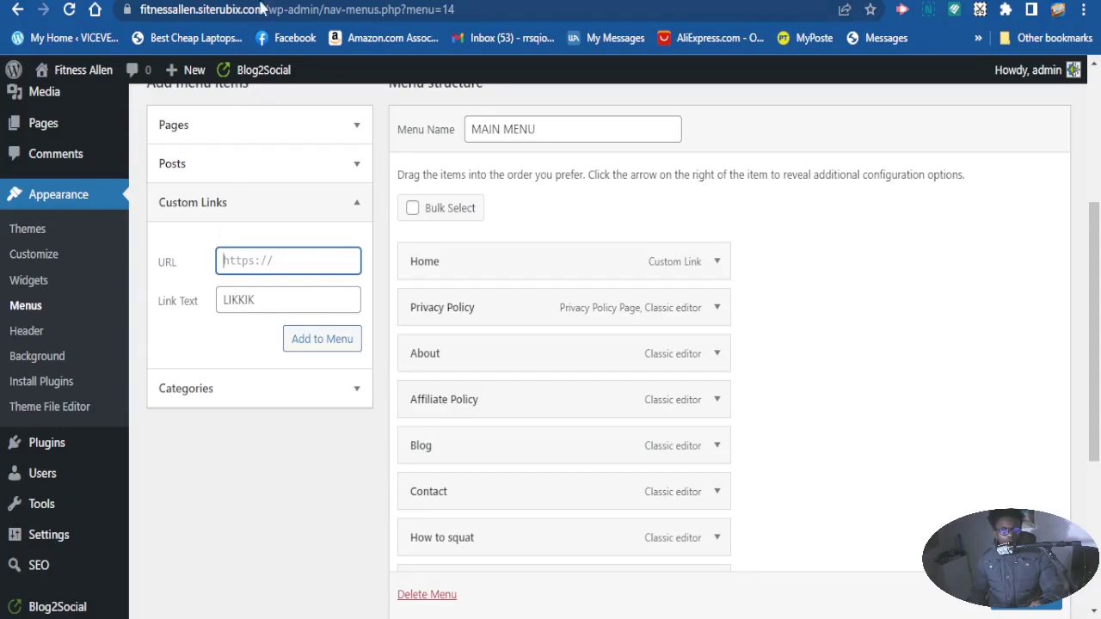
left_click_drag(266, 9, 169, 12)
key("ctrl+c")
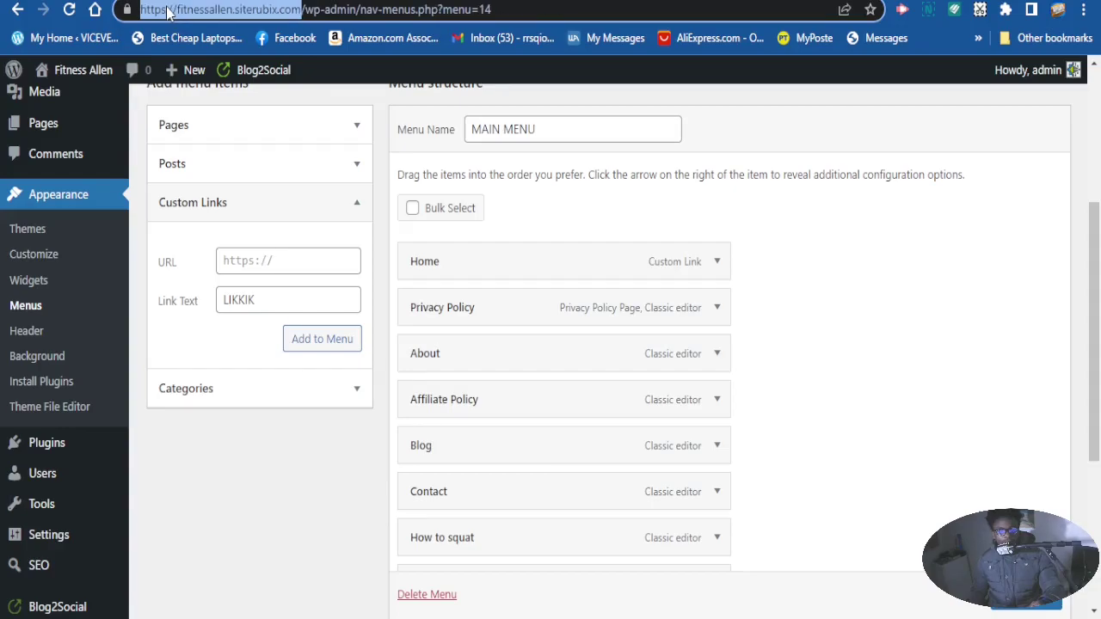
left_click(295, 261)
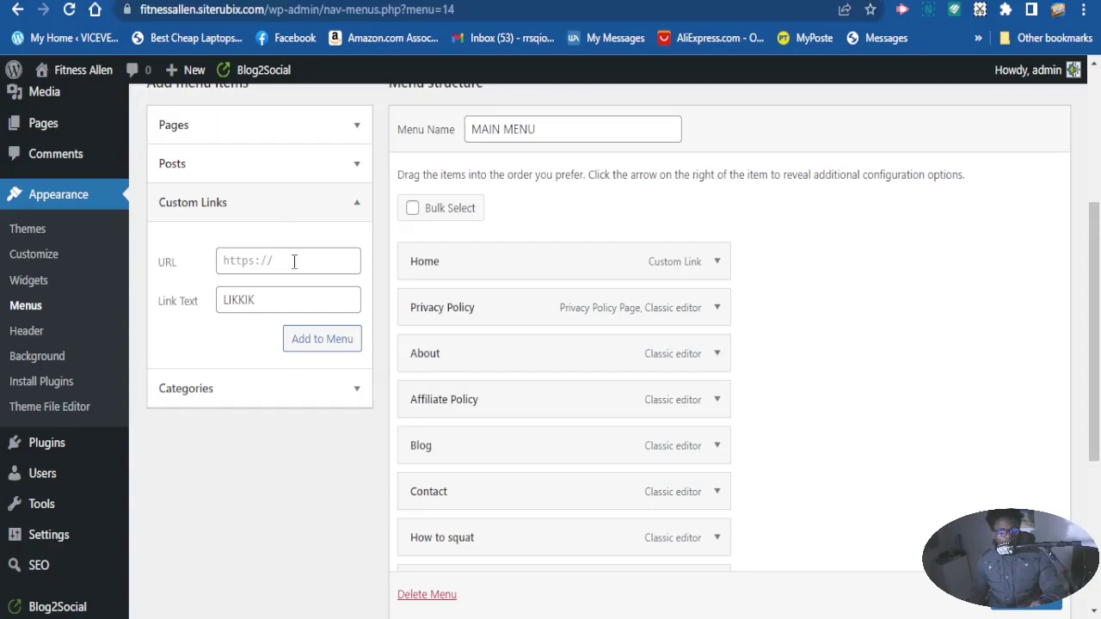
key("ctrl+v")
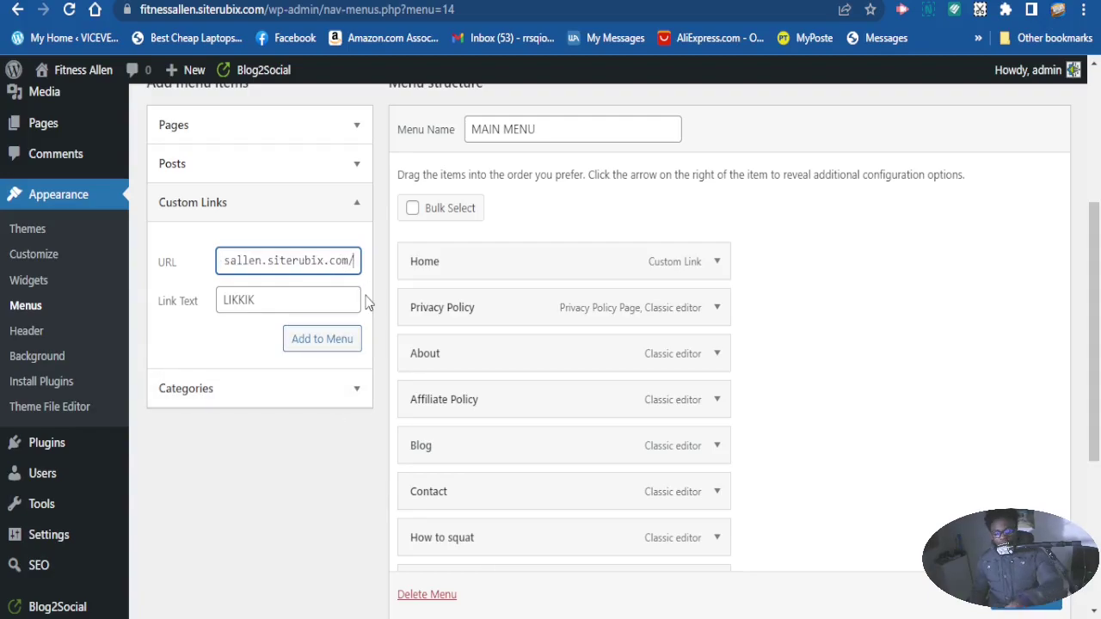
left_click_drag(351, 255, 191, 255)
left_click_drag(262, 299, 197, 312)
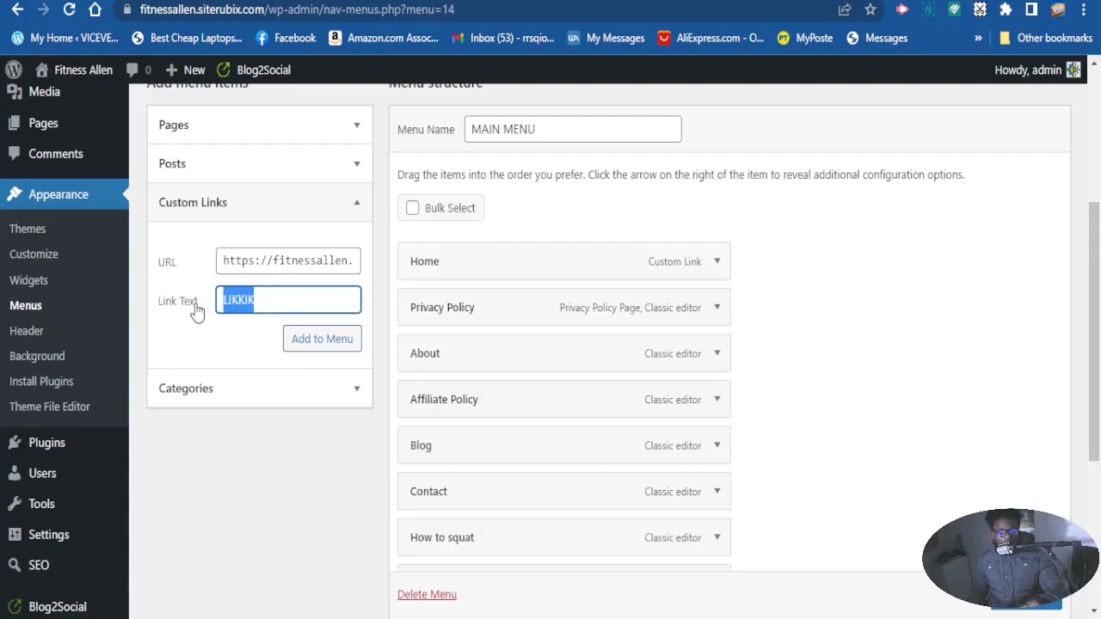
left_click(267, 299)
double_click(266, 299)
left_click(266, 299)
left_click_drag(267, 299, 221, 292)
left_click(272, 260)
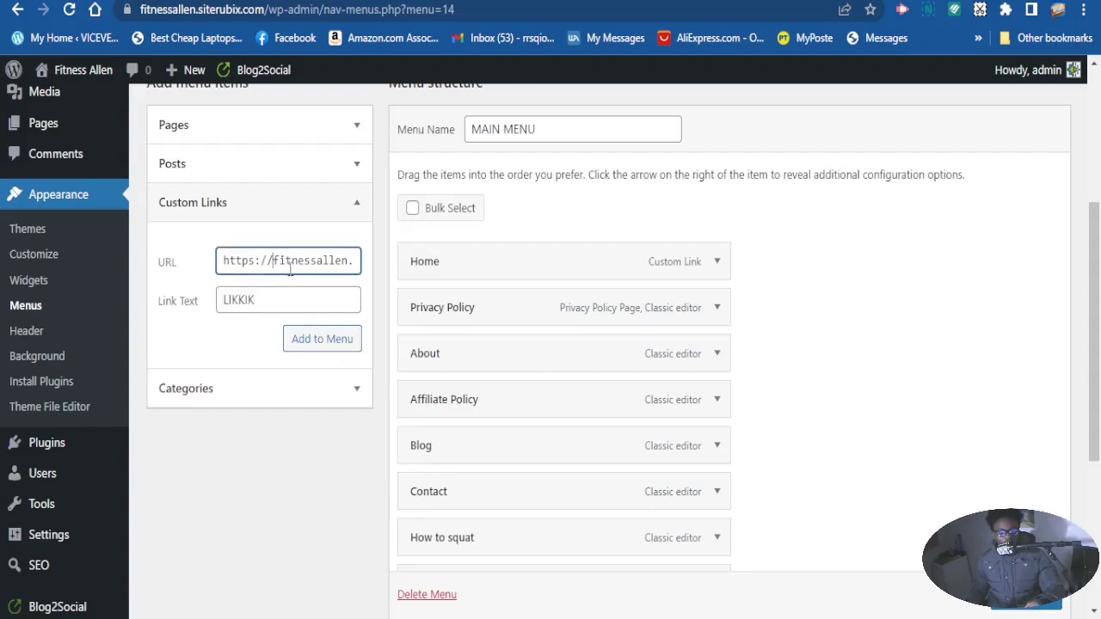
Try to add the LIKKIK custom link to MAIN MENU.
left_click(331, 347)
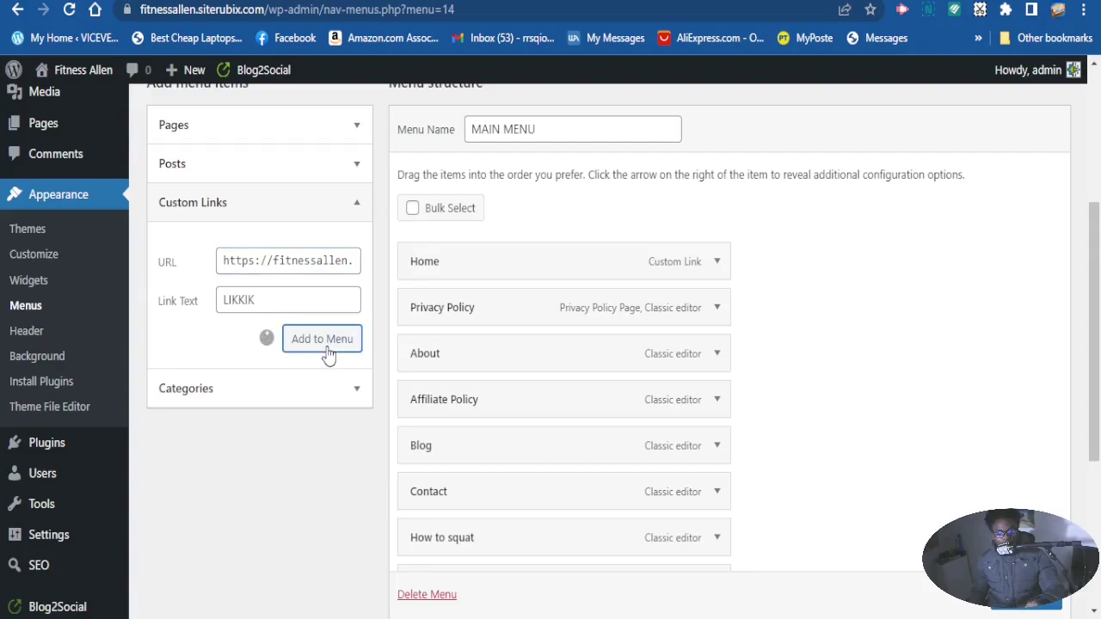
scroll(447, 413, "down", 3)
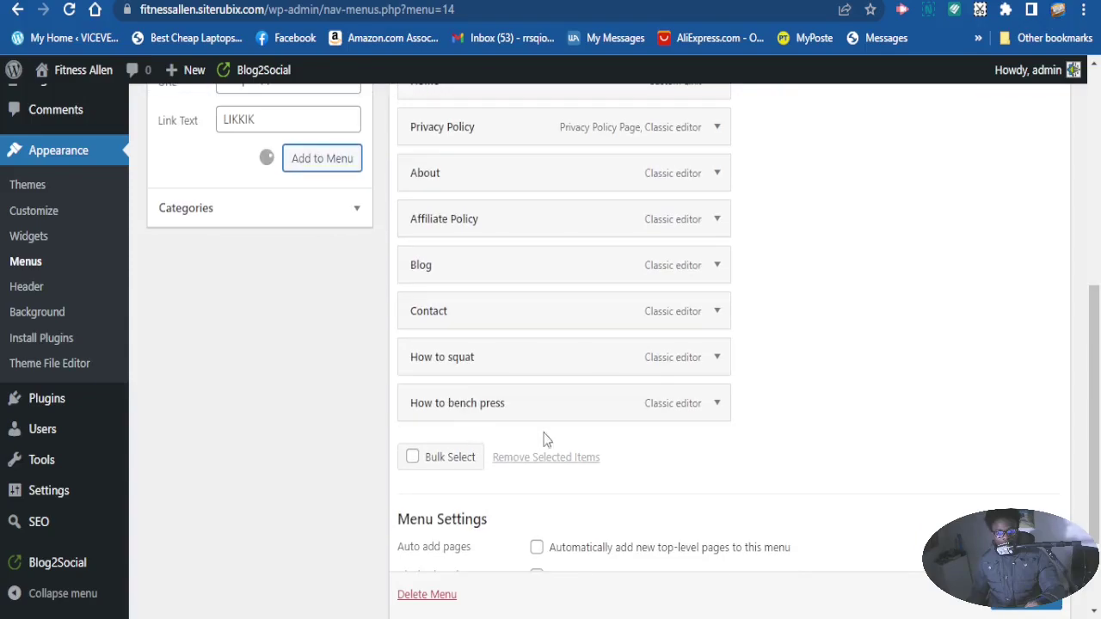
scroll(553, 430, "up", 3)
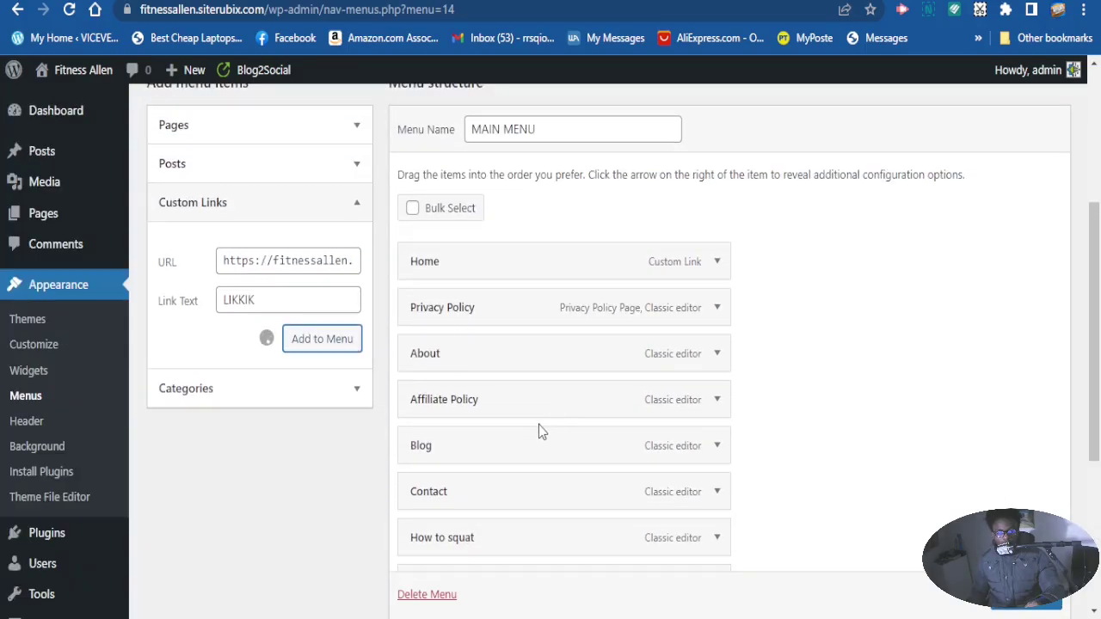
scroll(541, 431, "down", 1)
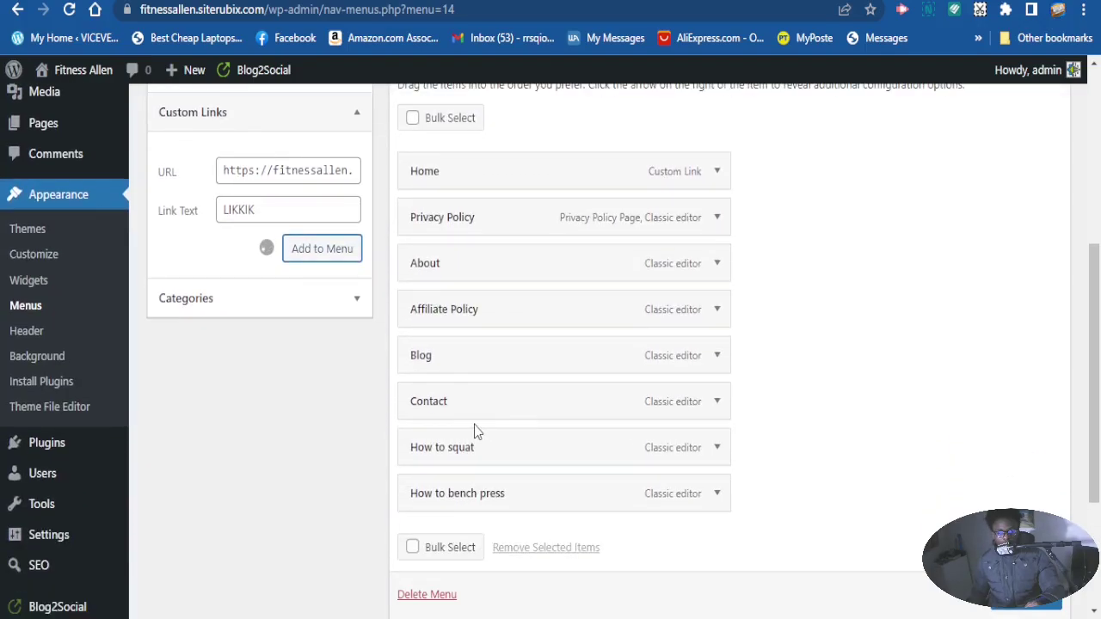
Add the categories Ab training tips, Bench press tips, Leg press tips, Uncategorized and weight training to MAIN MENU.
left_click(297, 301)
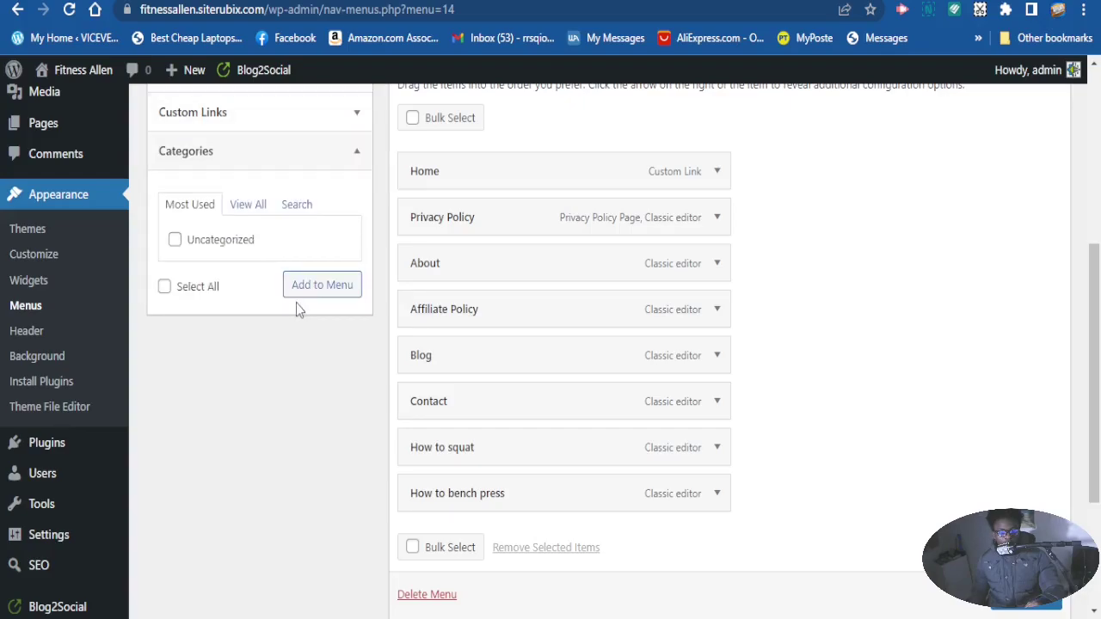
left_click(242, 215)
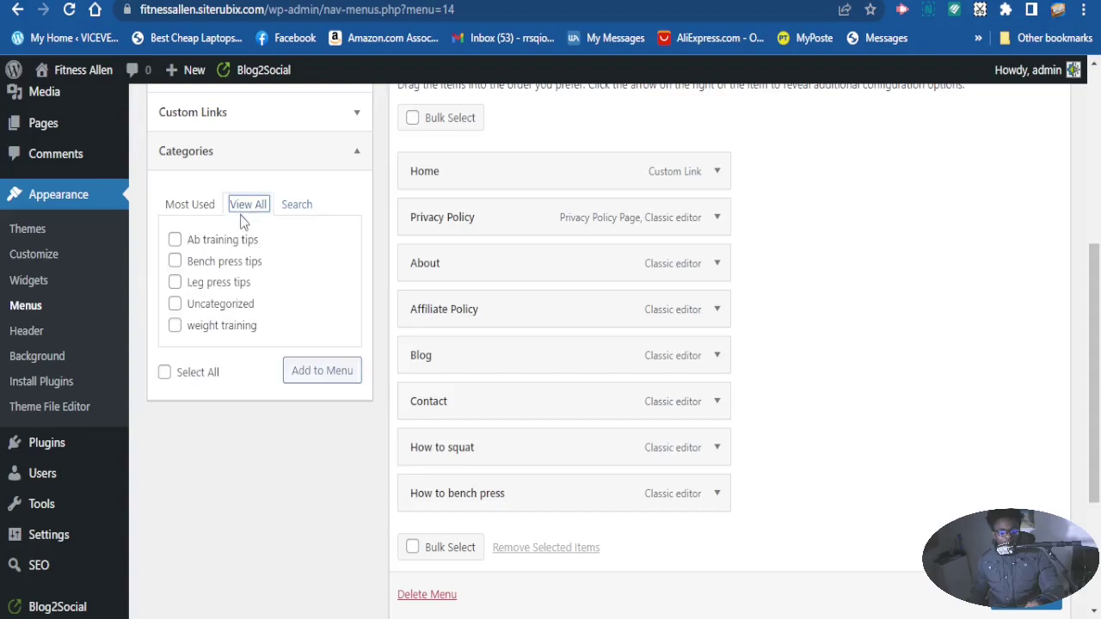
left_click(175, 240)
left_click(175, 260)
left_click(174, 282)
left_click(175, 305)
left_click(176, 326)
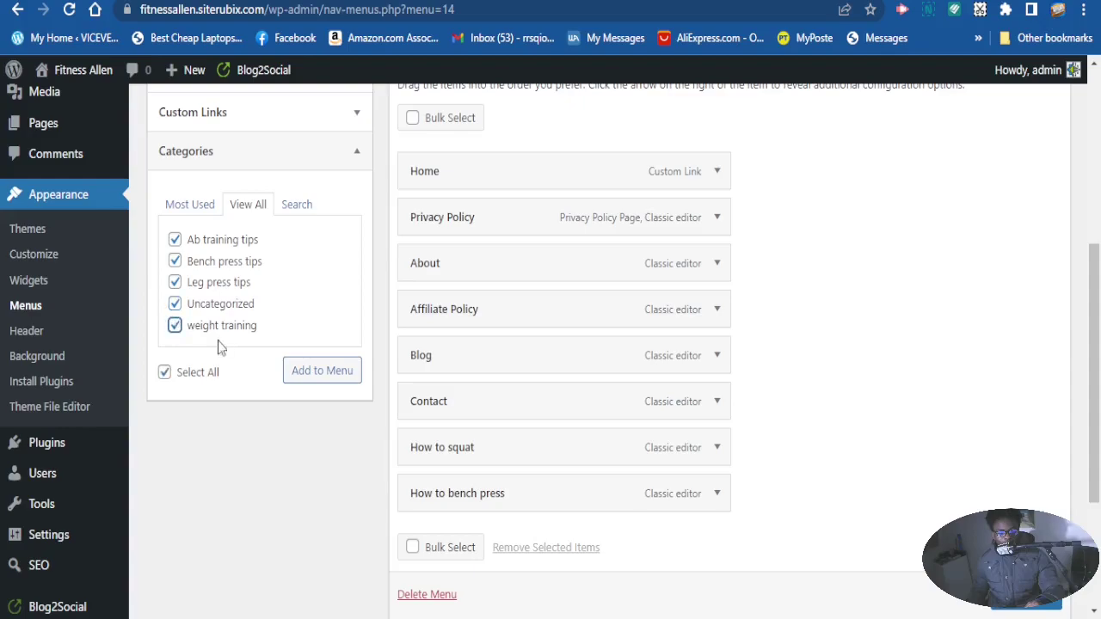
left_click(297, 376)
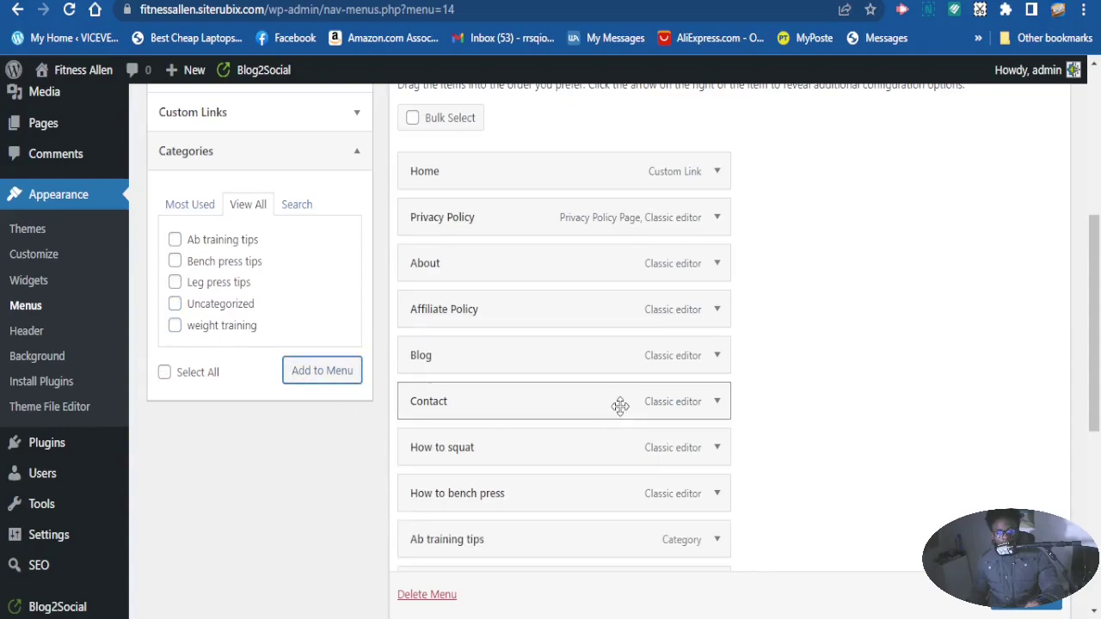
Set the display location of MAIN MENU to Primary and save the menu.
scroll(619, 405, "down", 4)
scroll(629, 421, "up", 2)
scroll(533, 258, "up", 3)
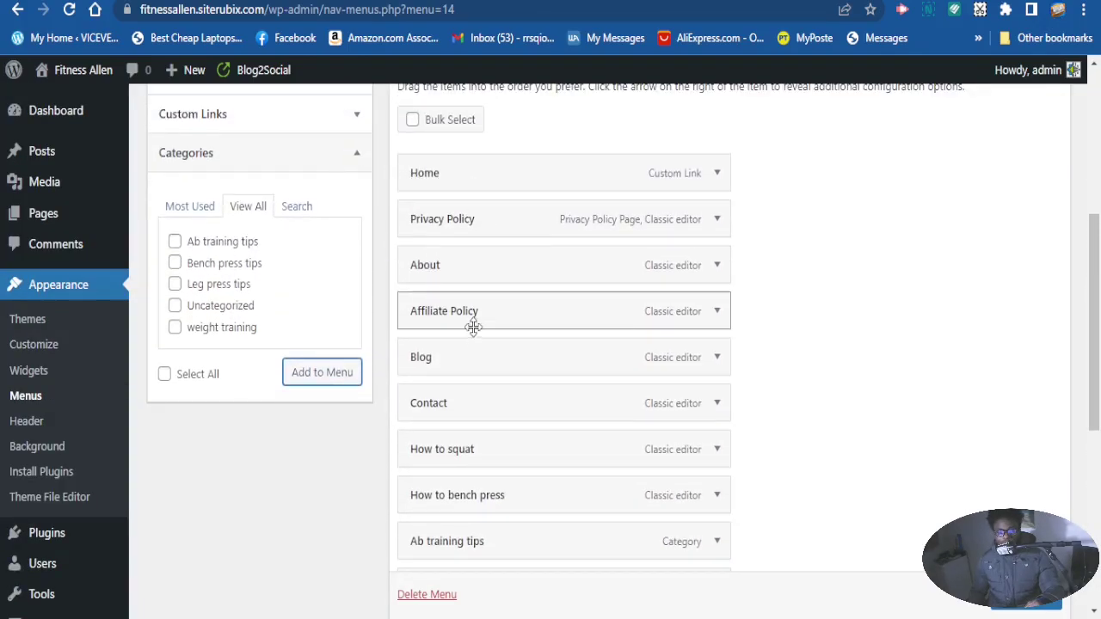
scroll(474, 391, "down", 1)
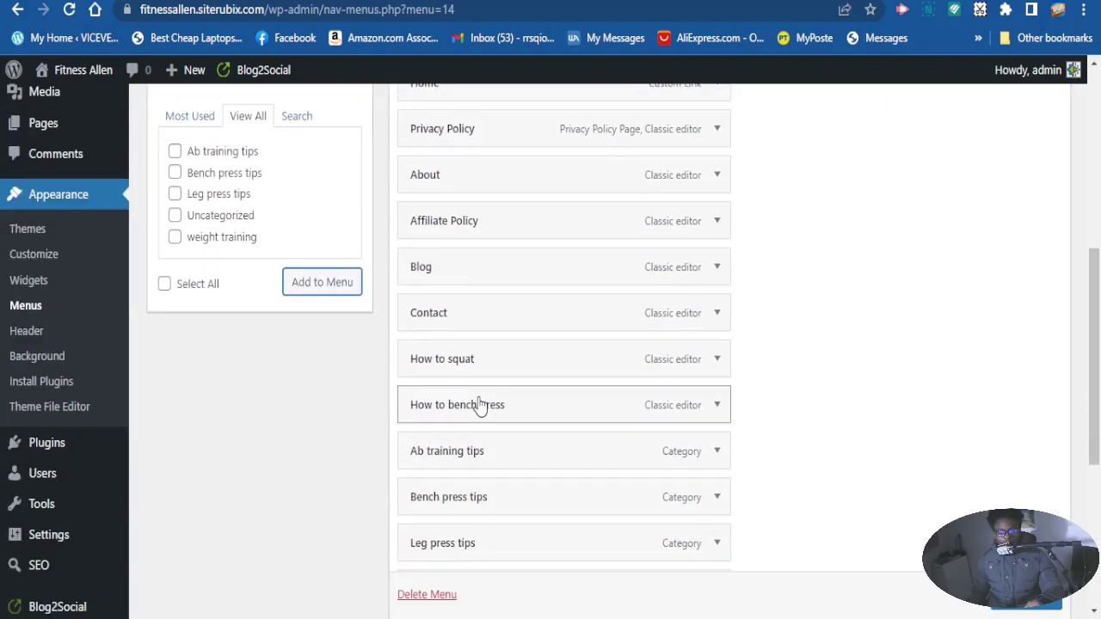
scroll(493, 480, "down", 1)
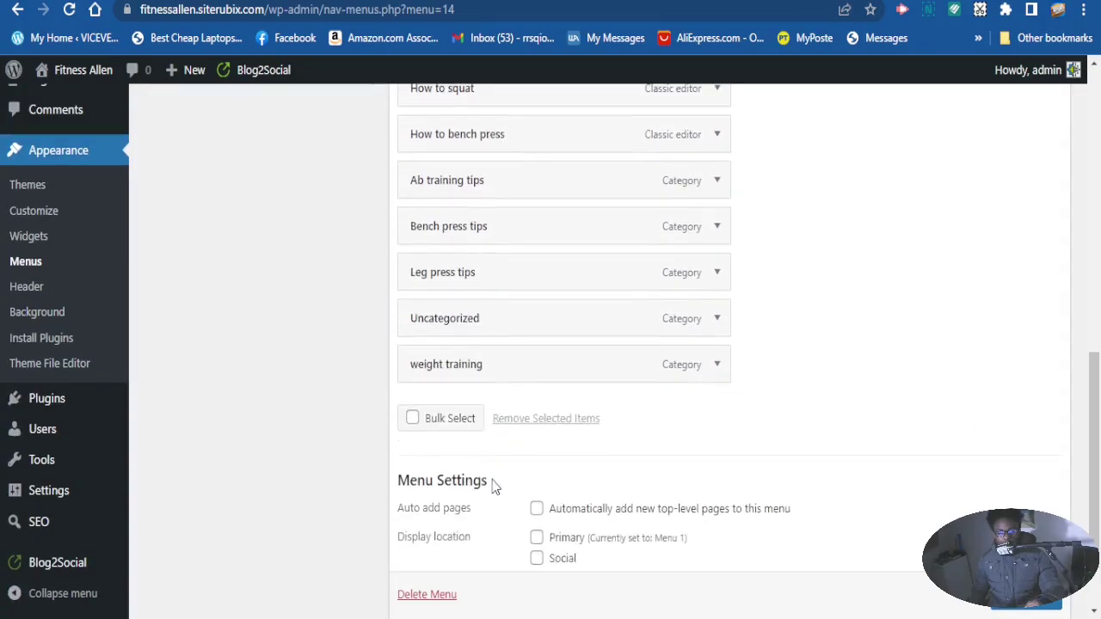
scroll(465, 452, "down", 1)
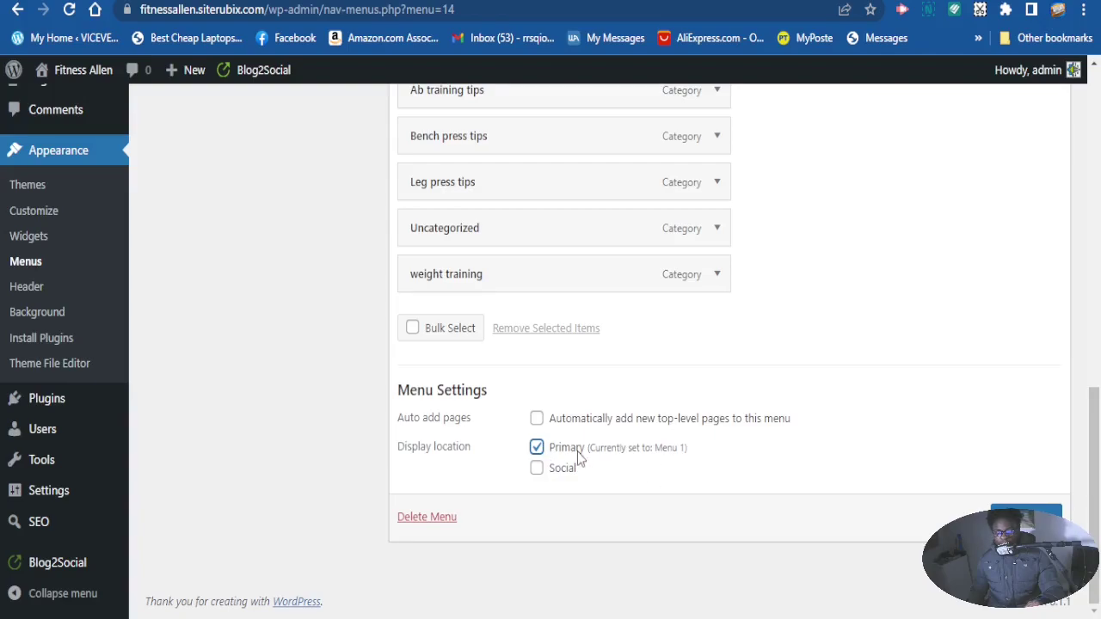
scroll(651, 209, "up", 8)
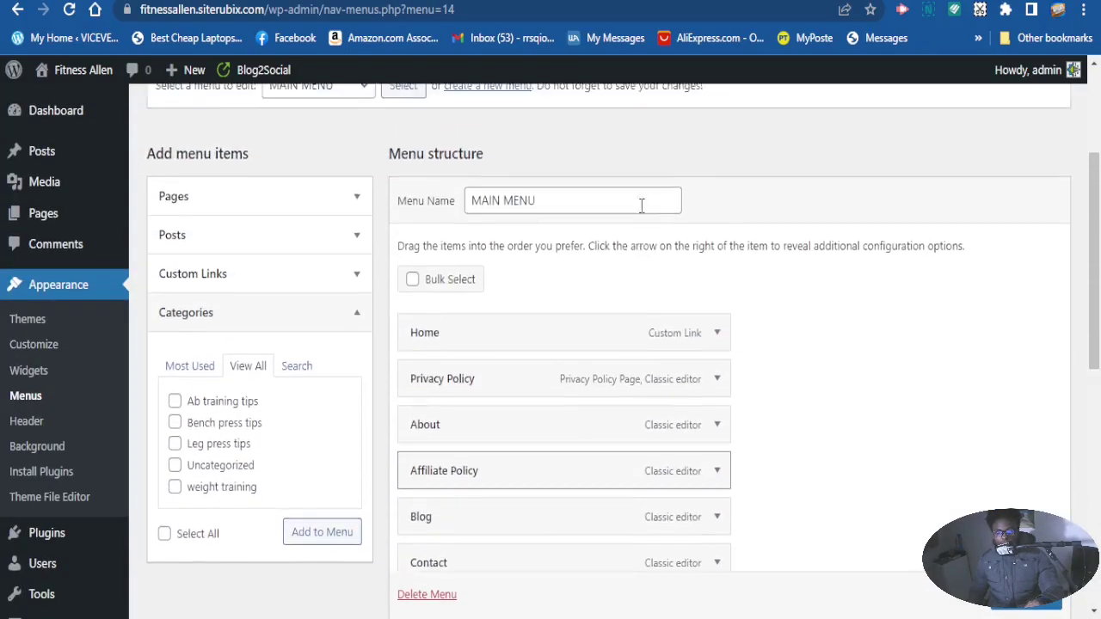
scroll(602, 224, "down", 6)
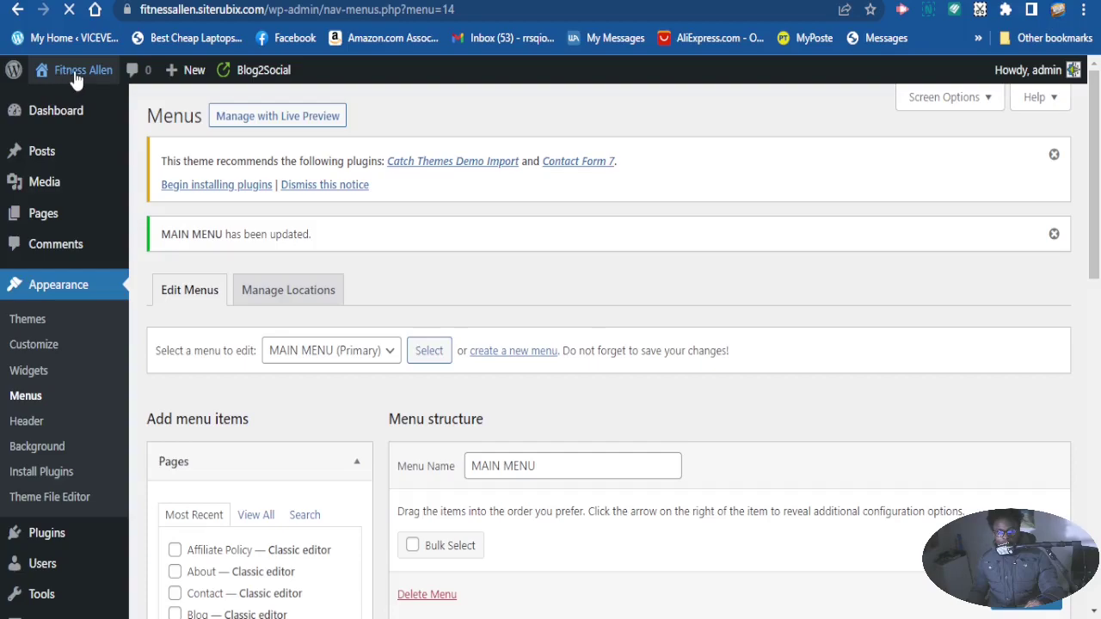
Visit the live Fitness Allen site to check how its navigation menu looks.
mouse_move(76, 75)
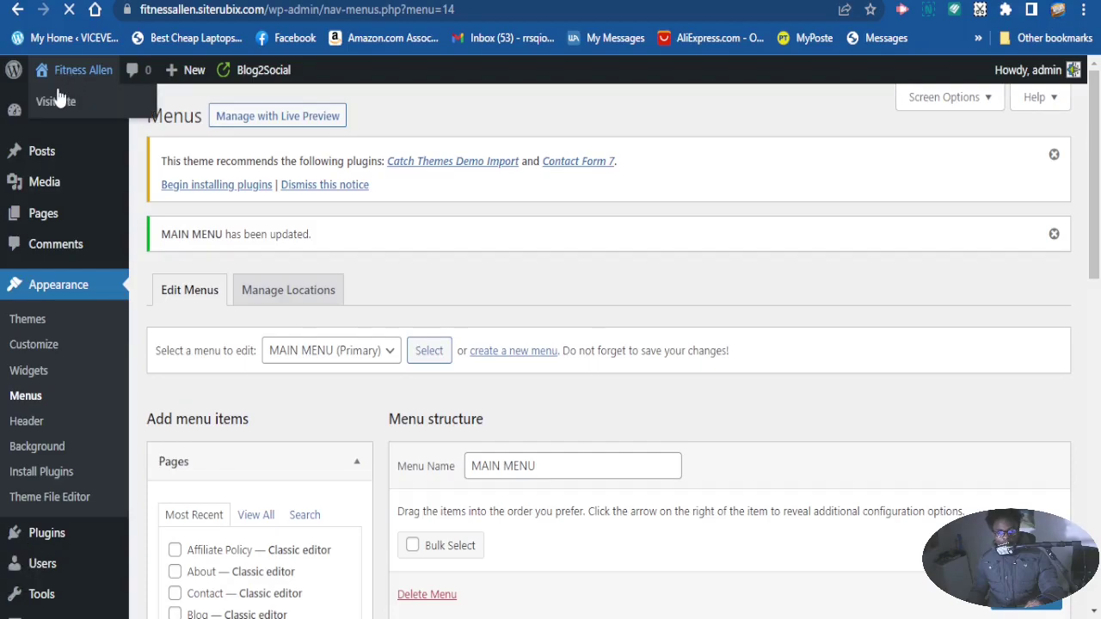
left_click(55, 101)
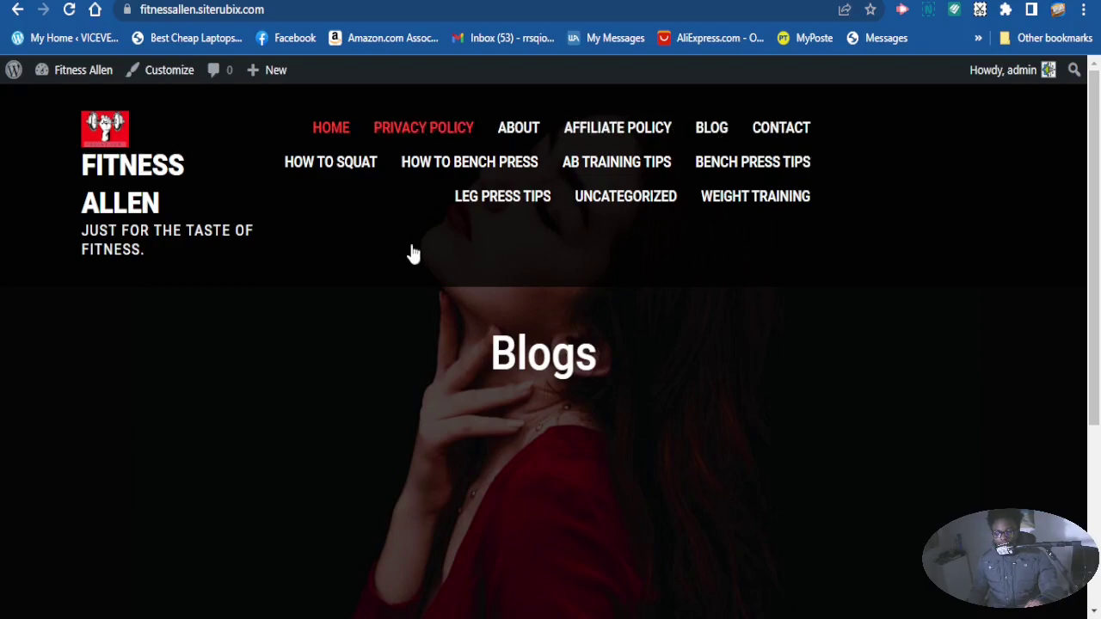
Return from the live site to the admin dashboard and reopen the menu editor.
left_click(87, 74)
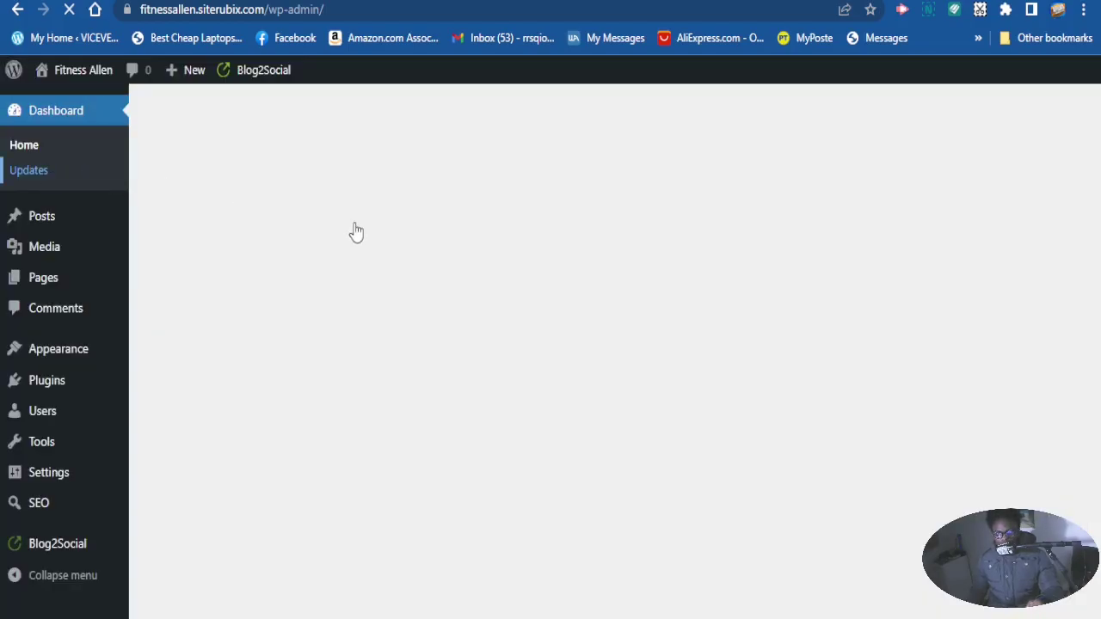
scroll(365, 249, "down", 6)
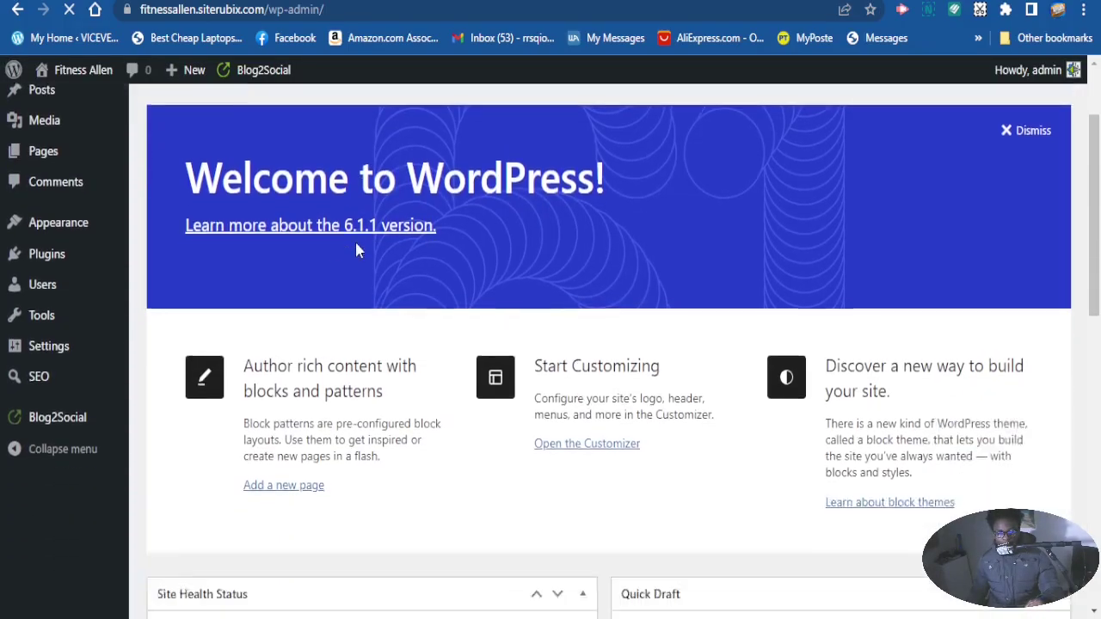
scroll(373, 276, "down", 1)
scroll(369, 258, "up", 3)
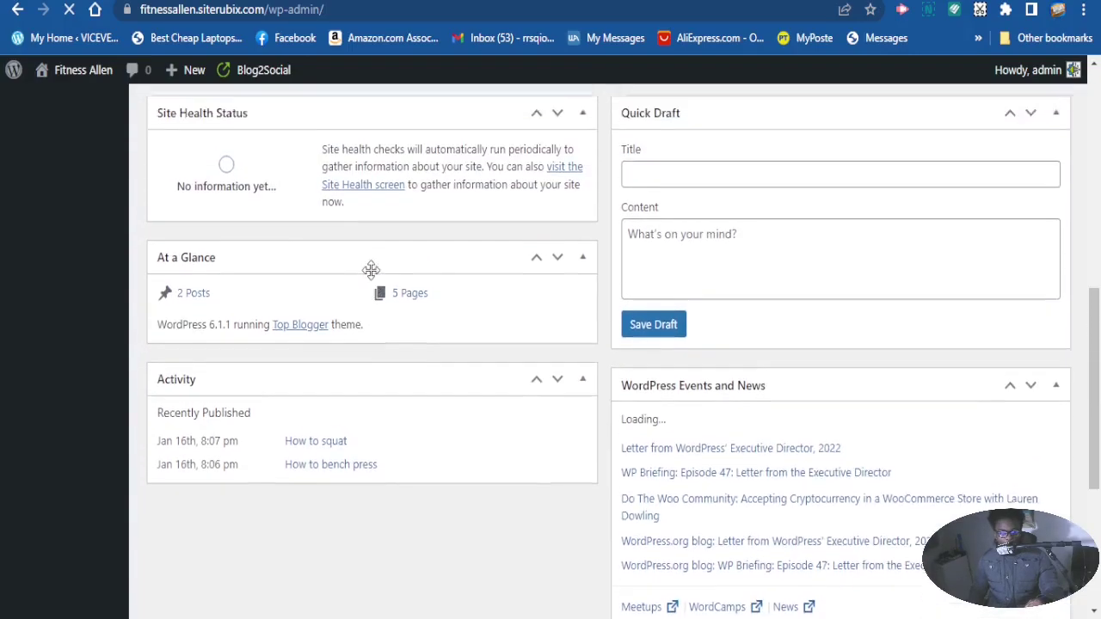
scroll(241, 251, "up", 3)
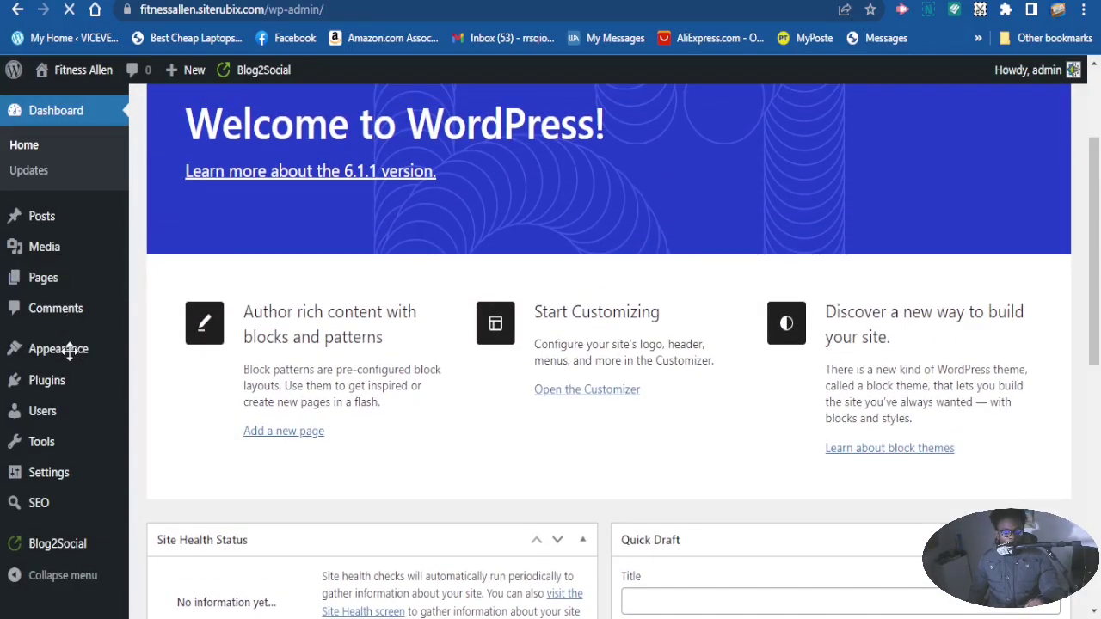
scroll(54, 381, "down", 2)
mouse_move(60, 360)
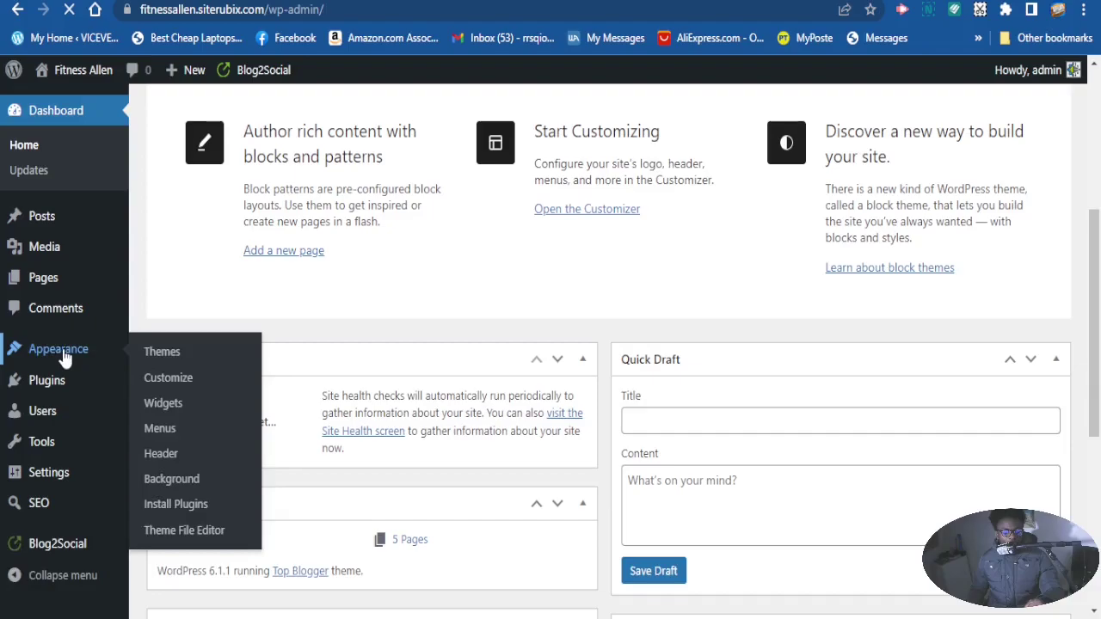
left_click(160, 428)
scroll(258, 413, "down", 1)
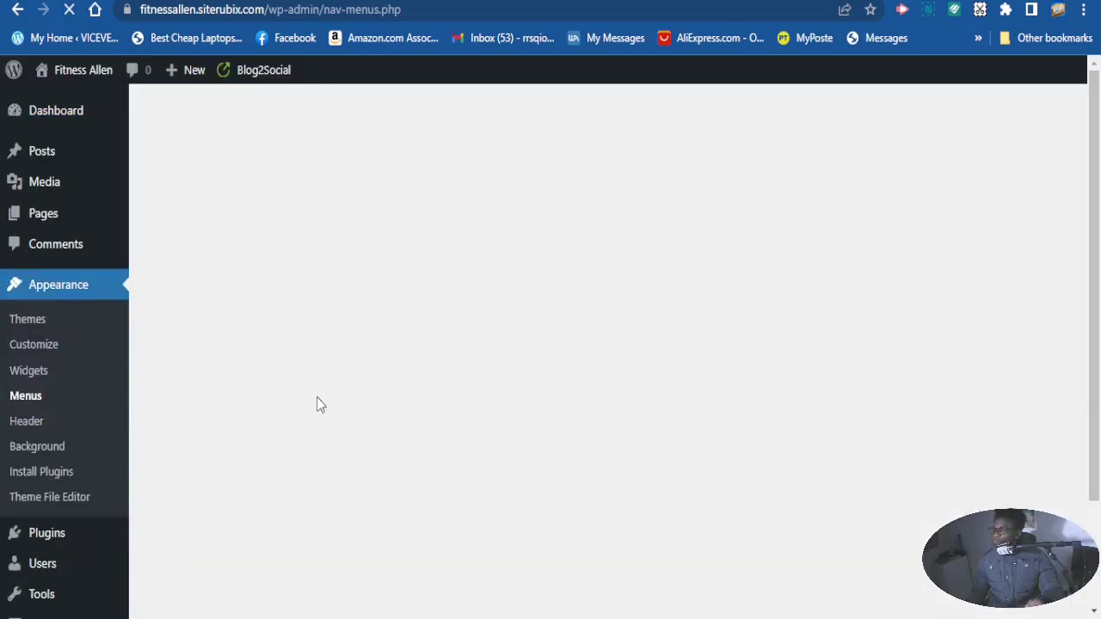
Make About, Affiliate Policy and Contact sub items of Privacy Policy, placing Contact above Blog.
scroll(361, 409, "down", 2)
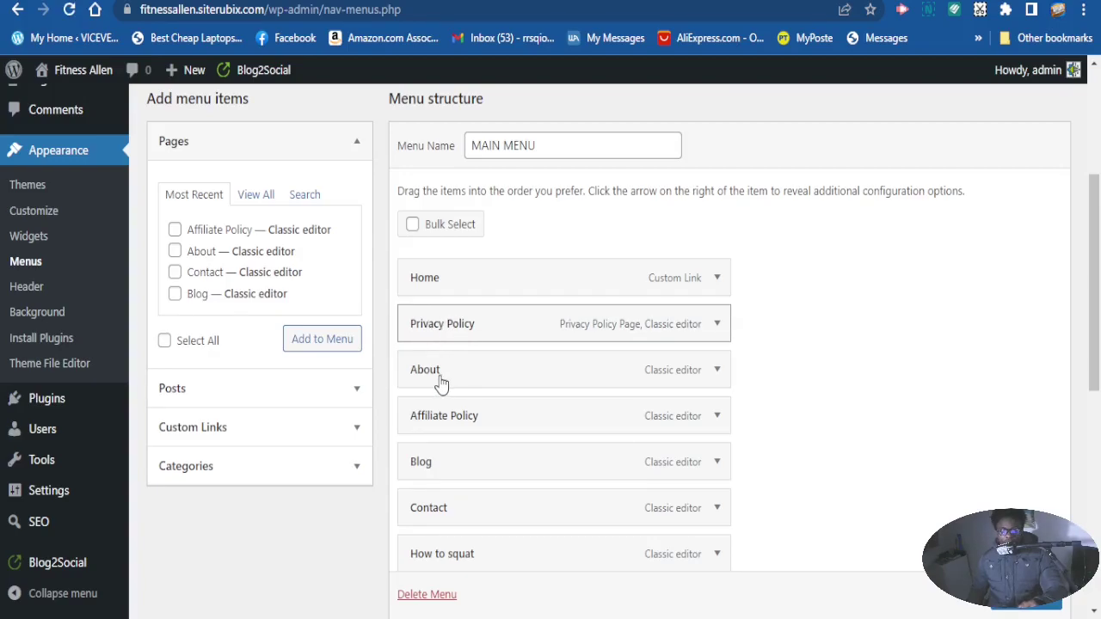
scroll(444, 378, "down", 1)
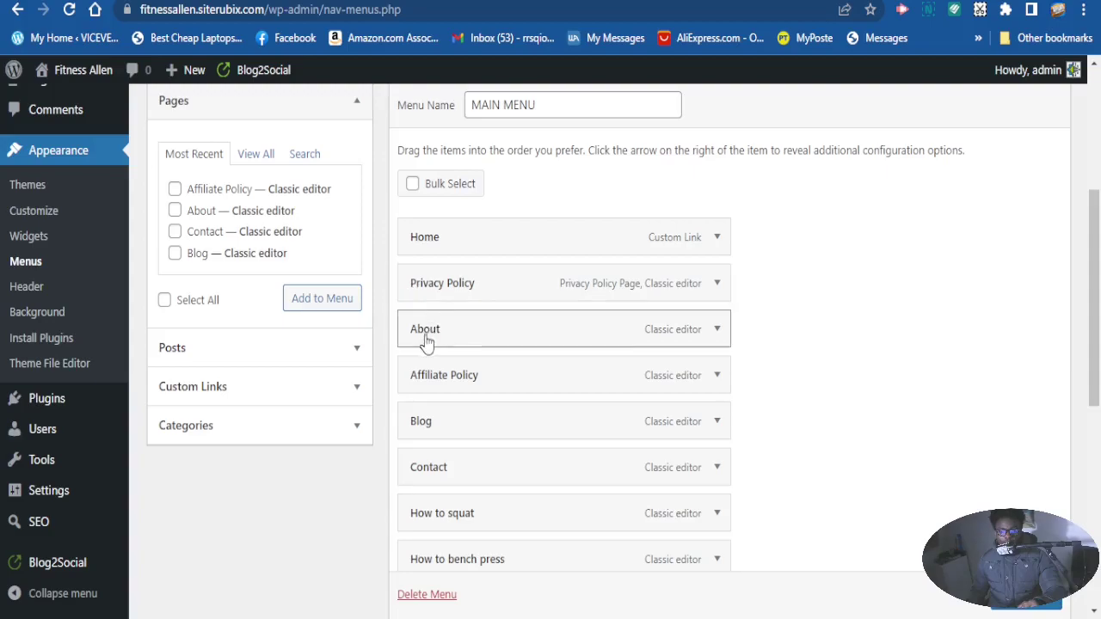
left_click_drag(429, 338, 463, 338)
left_click_drag(453, 382, 473, 384)
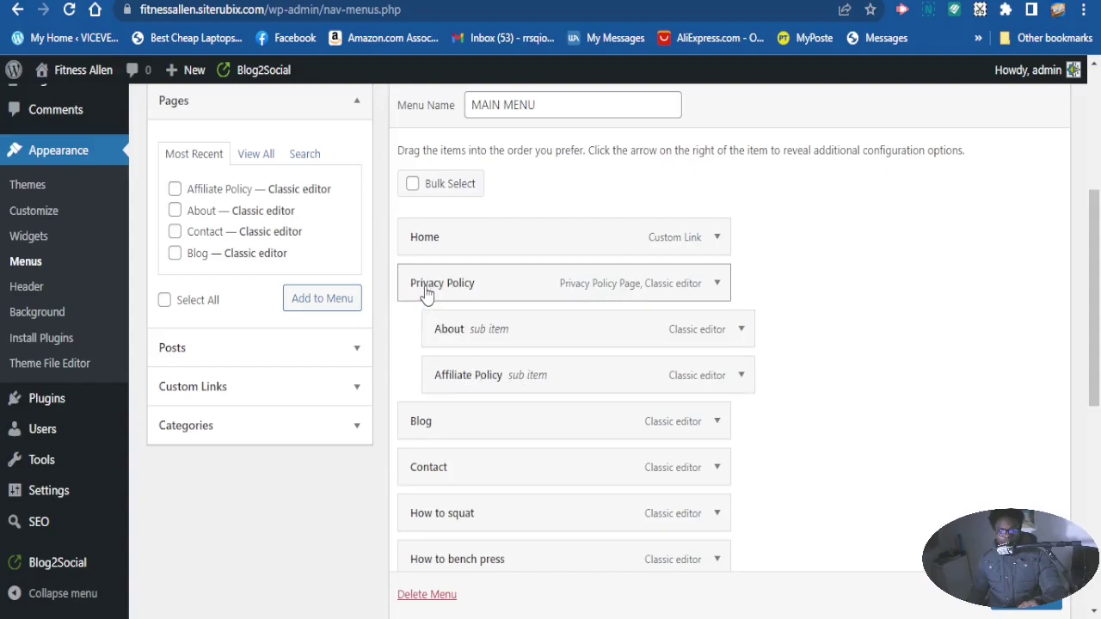
scroll(460, 384, "down", 2)
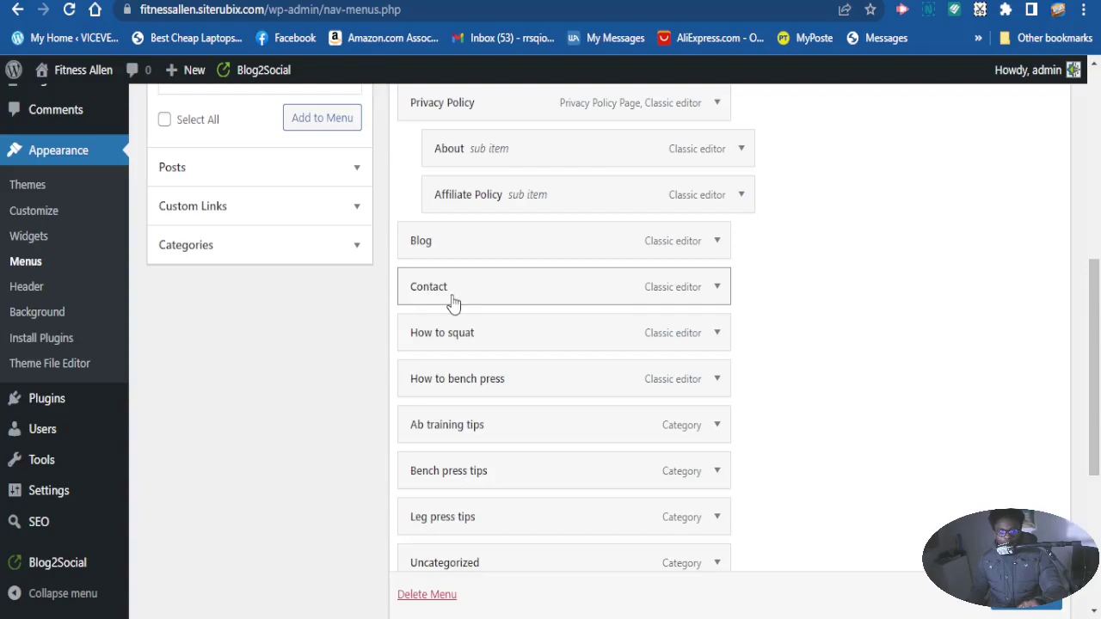
left_click_drag(454, 303, 477, 257)
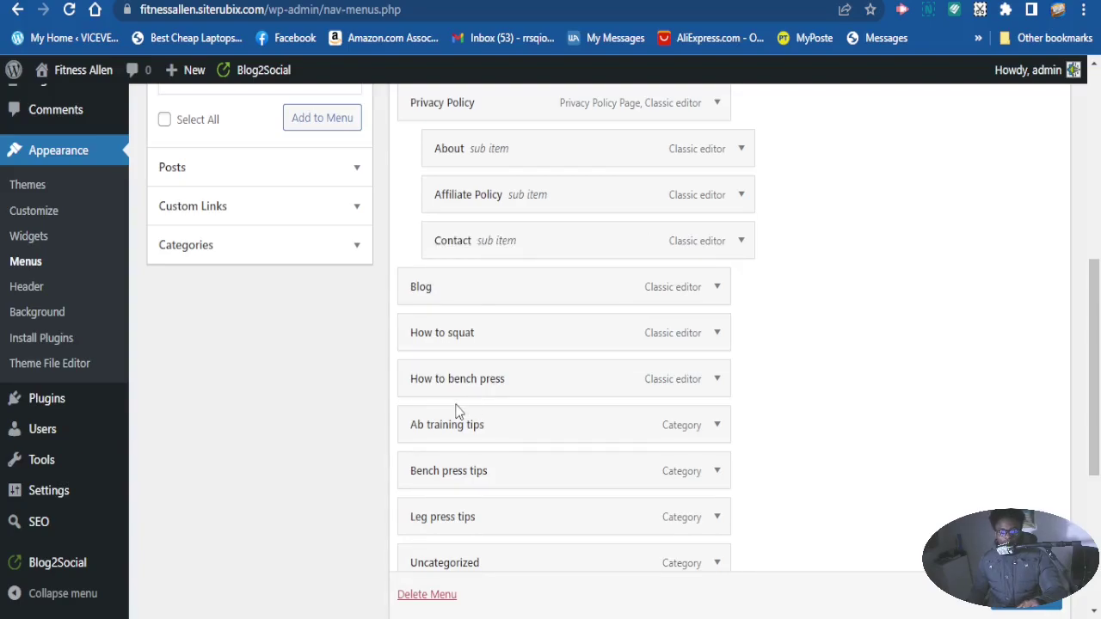
Nest How to squat, How to bench press, Ab training tips, Bench press tips and Leg press tips as sub items under Blog.
scroll(487, 434, "down", 1)
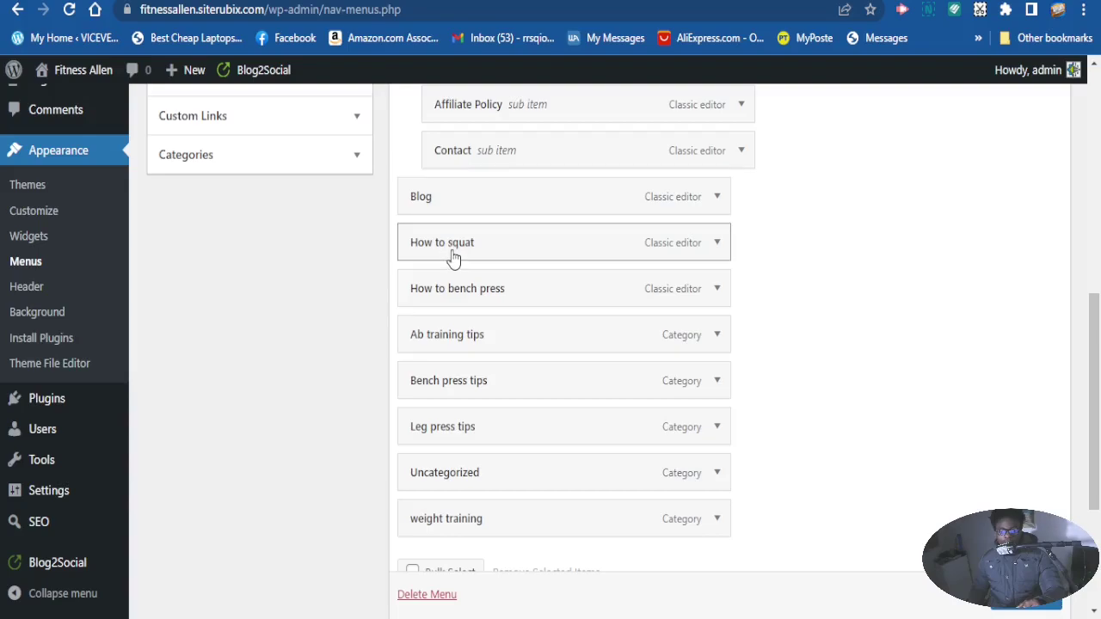
left_click_drag(466, 256, 504, 348)
left_click_drag(497, 387, 492, 425)
scroll(526, 410, "down", 1)
scroll(526, 410, "up", 4)
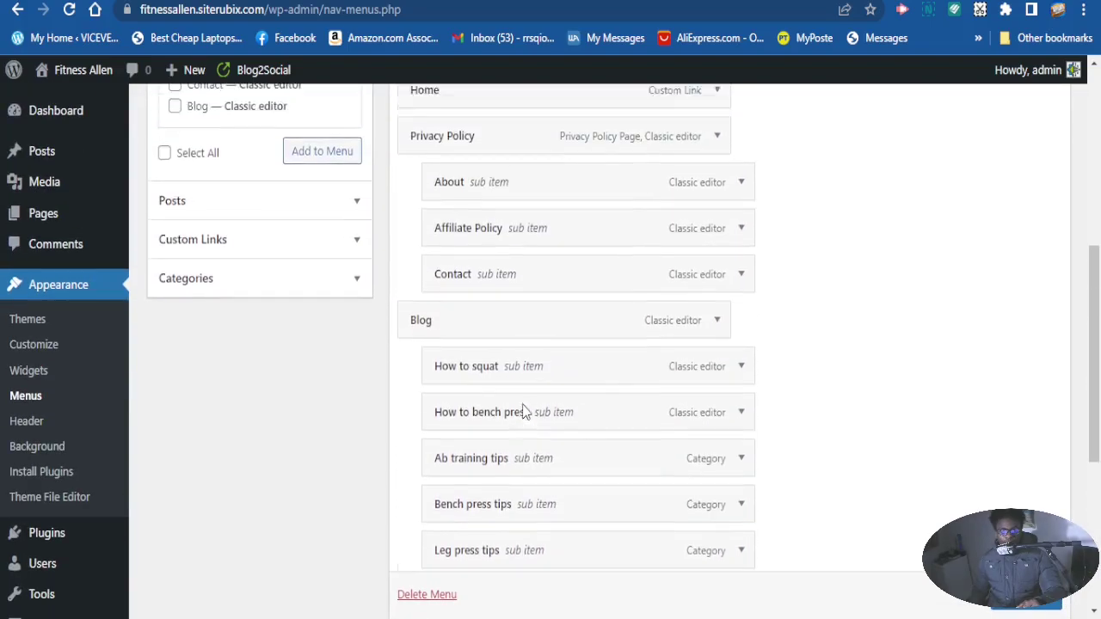
scroll(492, 383, "down", 2)
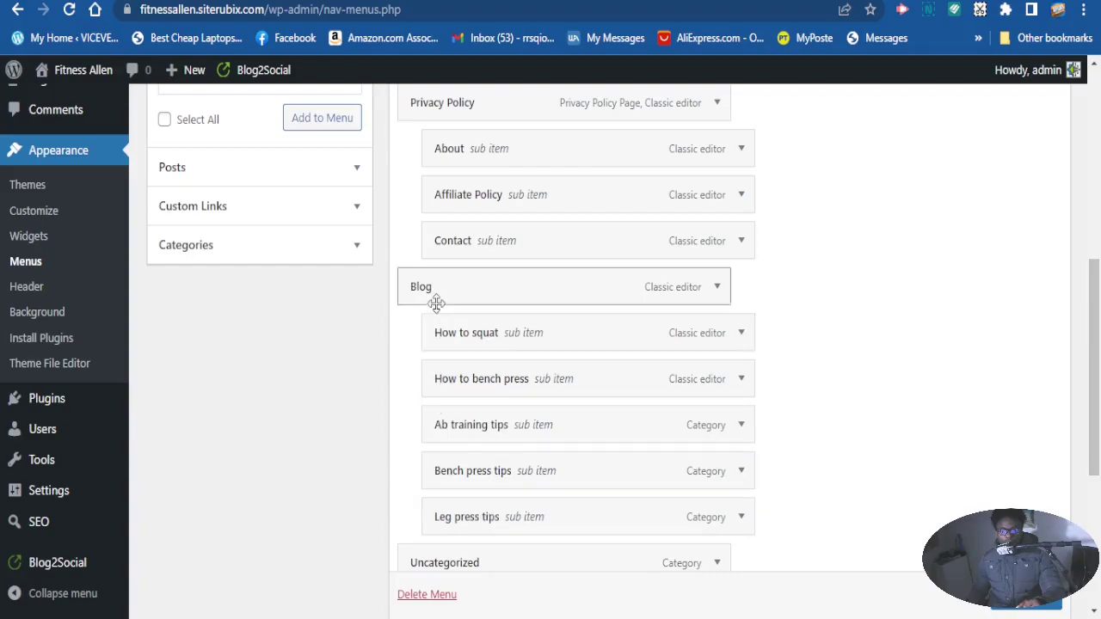
Move weight training above Uncategorized and make it a sub item of Blog after Leg press tips.
scroll(443, 327, "down", 3)
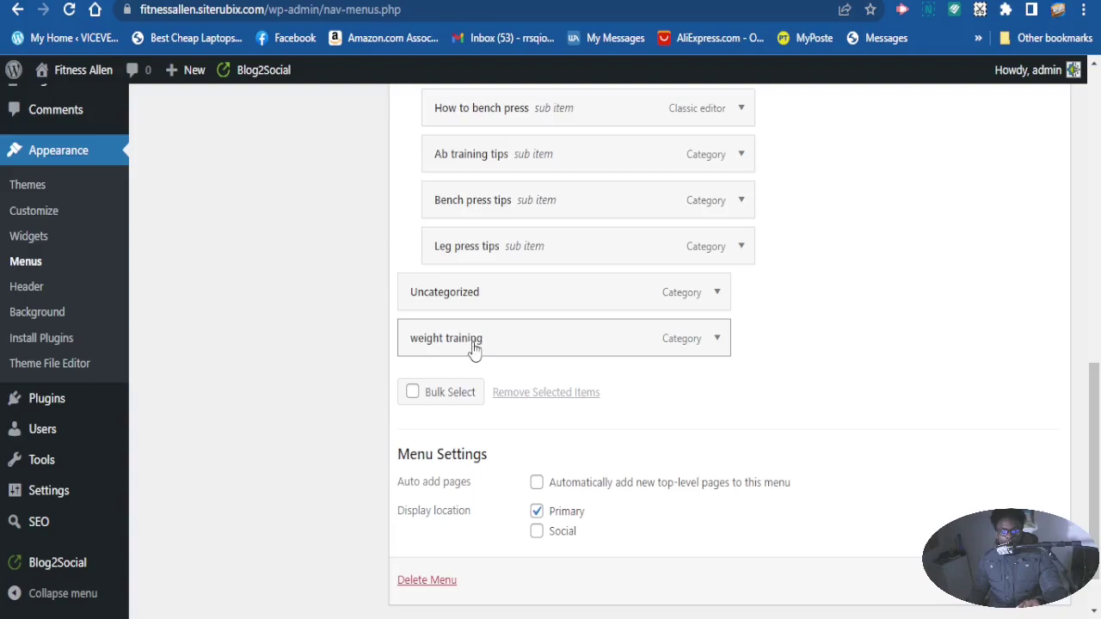
left_click_drag(485, 336, 482, 302)
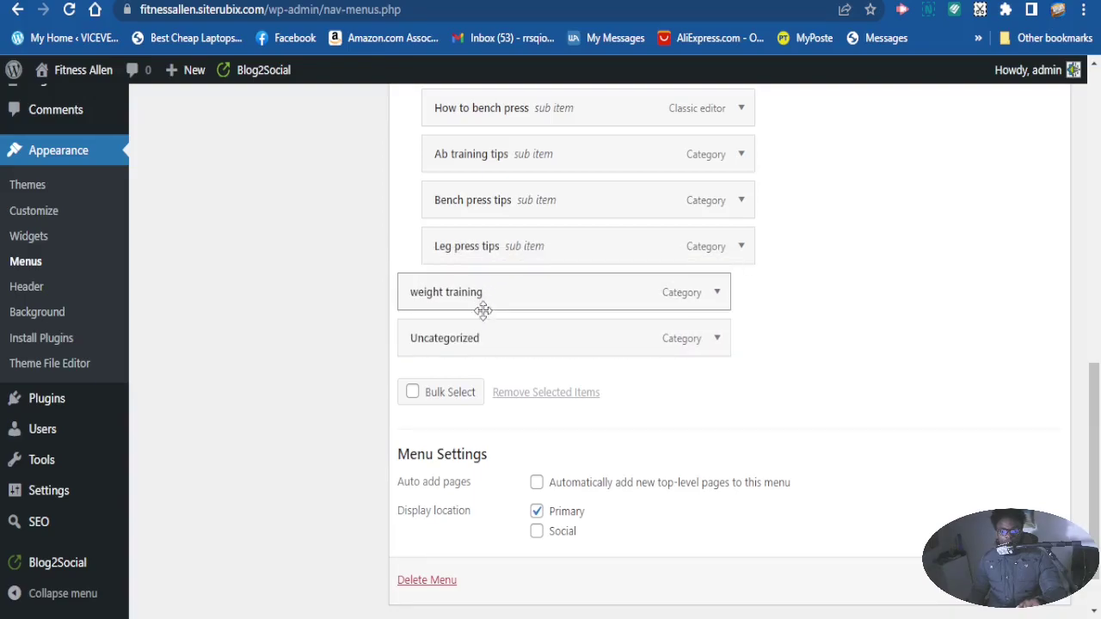
scroll(494, 322, "up", 1)
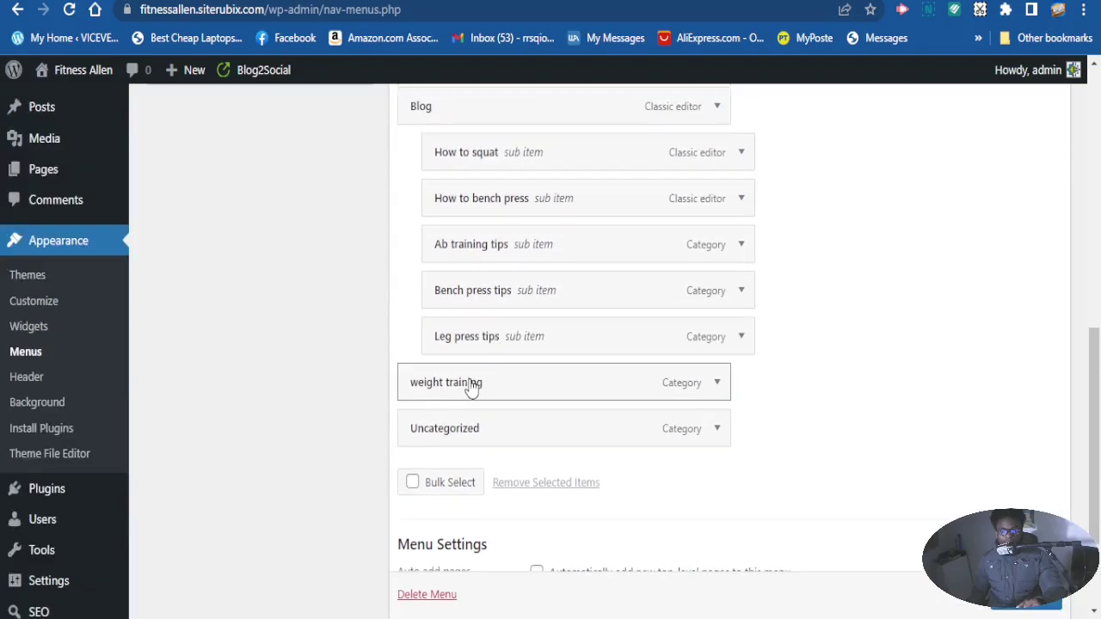
mouse_move(495, 385)
left_mouse_down()
mouse_move(512, 381)
mouse_move(494, 387)
left_mouse_up()
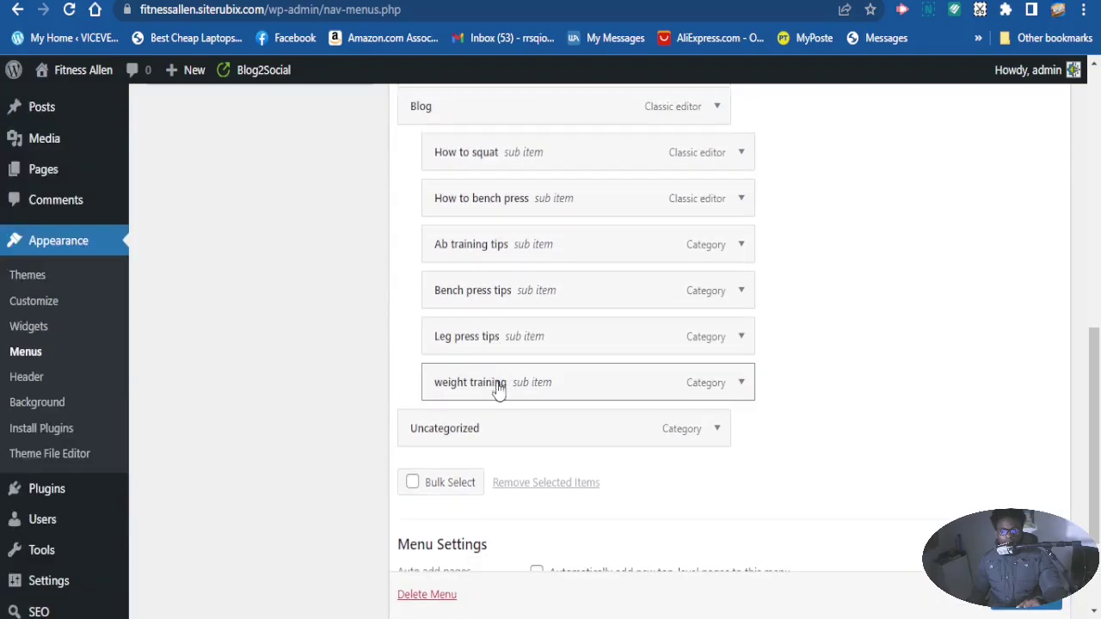
scroll(525, 443, "up", 4)
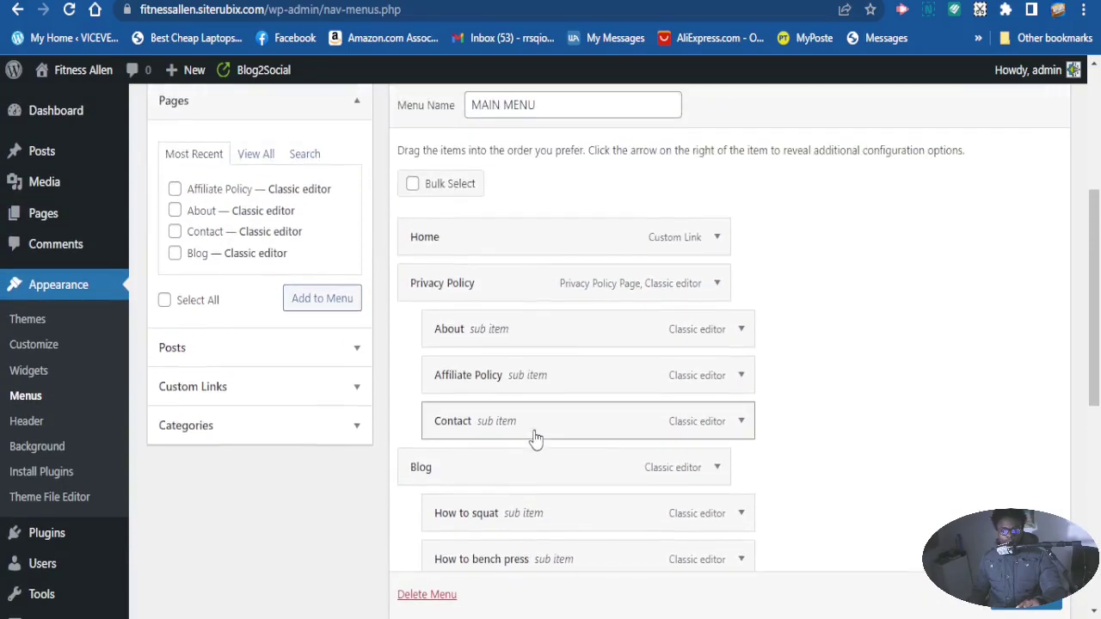
Save MAIN MENU with the sub items nested under Privacy Policy and Blog.
scroll(534, 258, "down", 5)
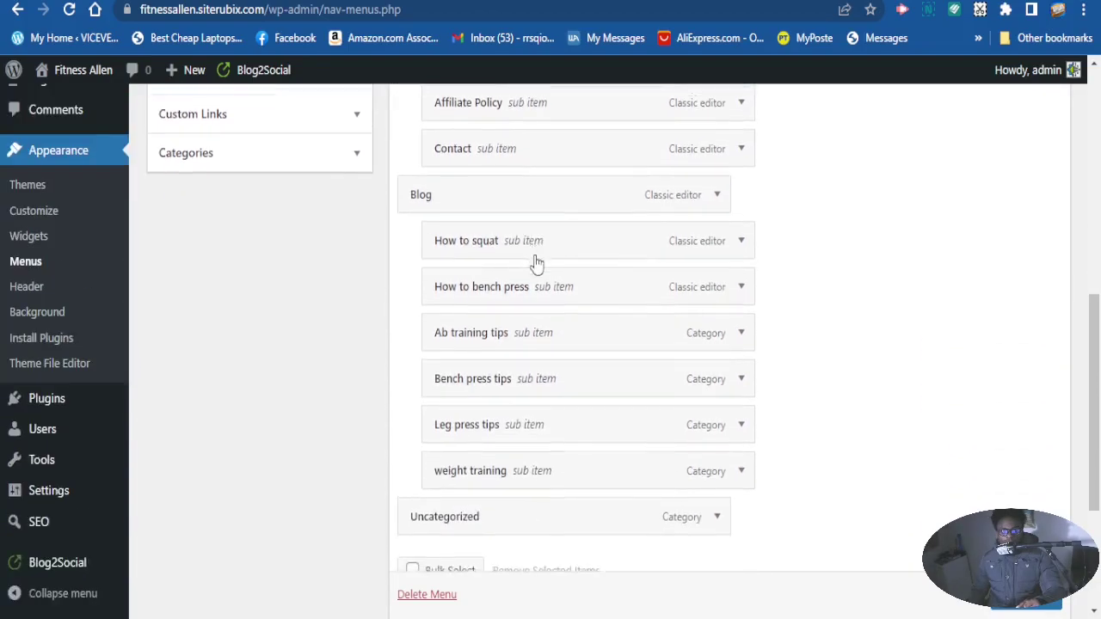
scroll(528, 369, "up", 4)
scroll(528, 369, "down", 4)
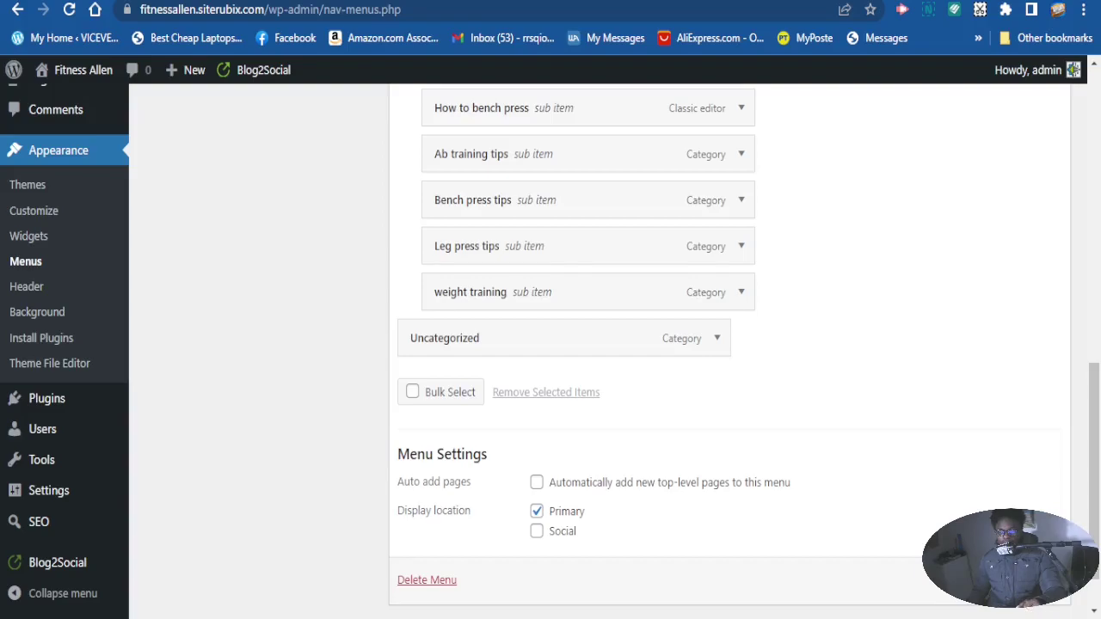
scroll(602, 344, "down", 1)
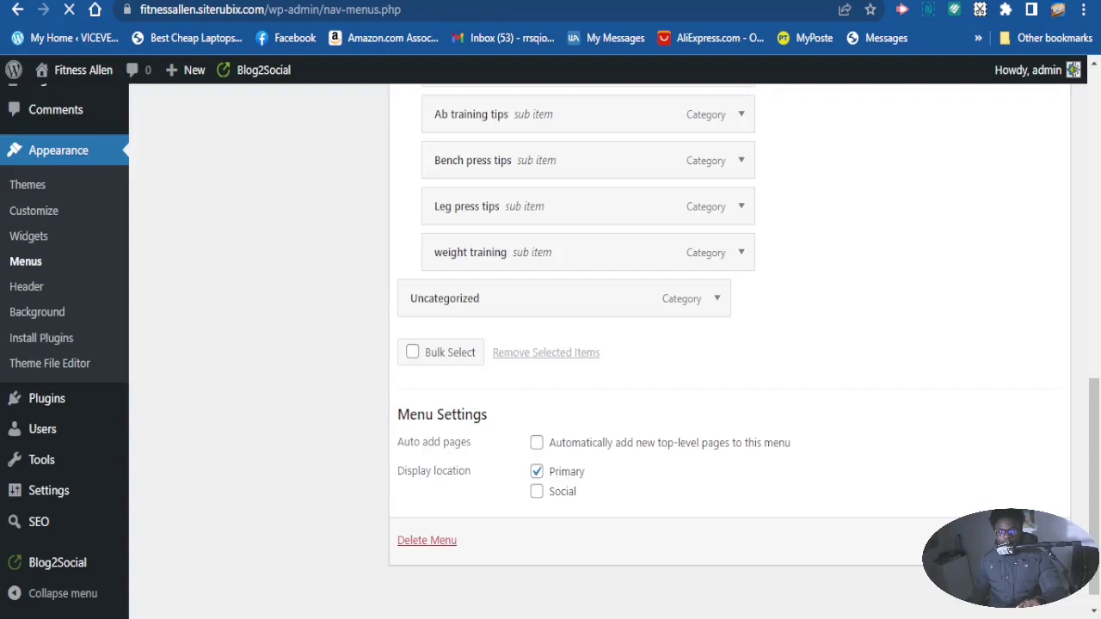
scroll(915, 519, "down", 5)
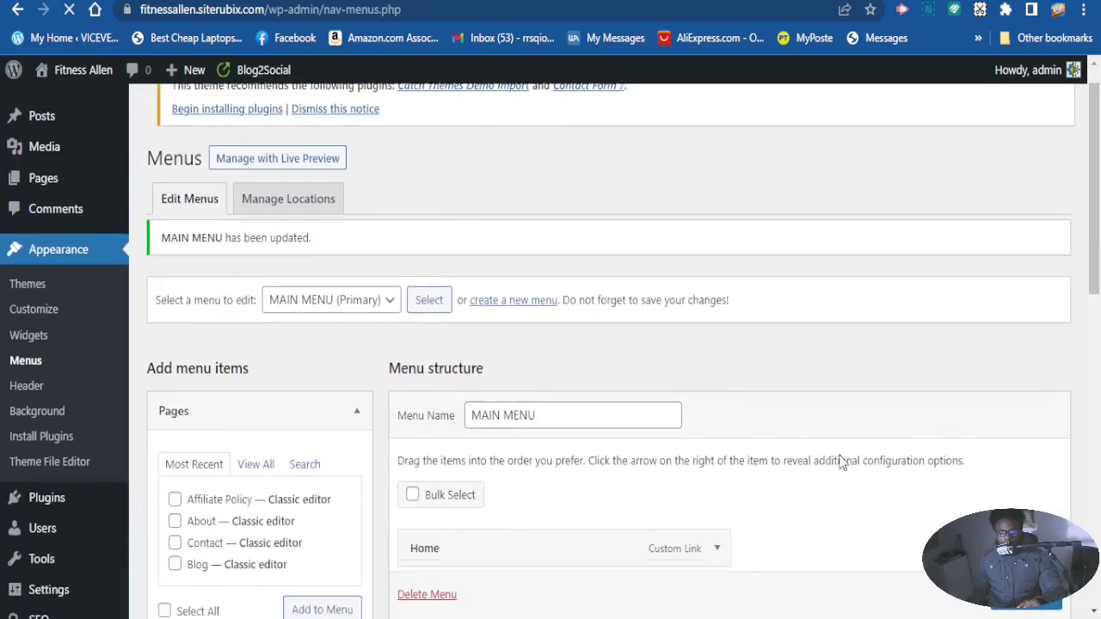
scroll(912, 404, "down", 2)
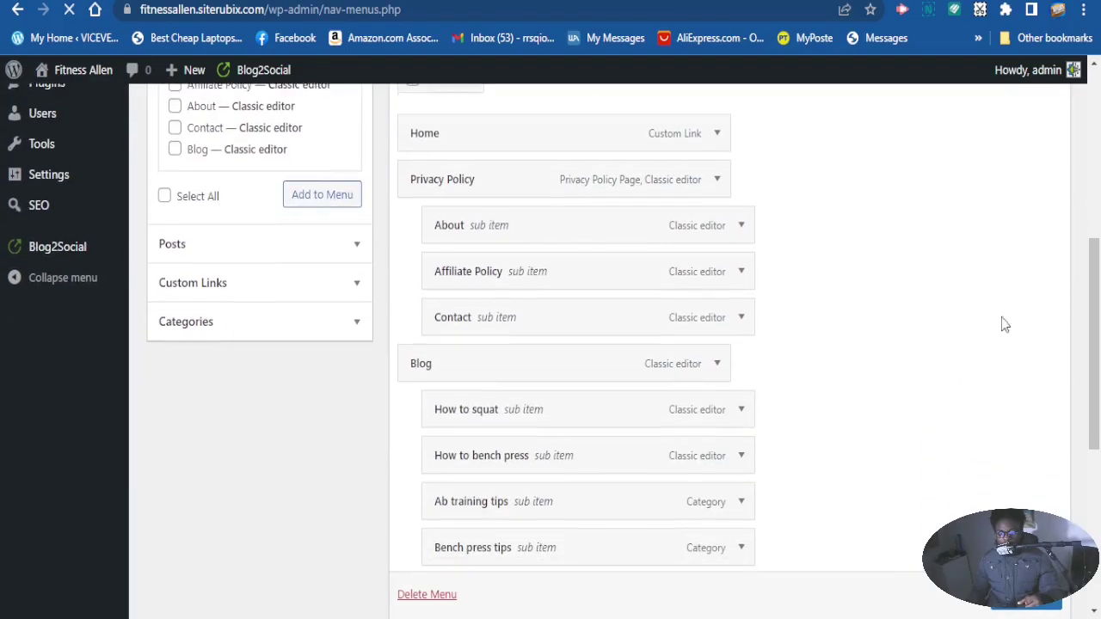
scroll(949, 315, "up", 7)
scroll(461, 258, "down", 3)
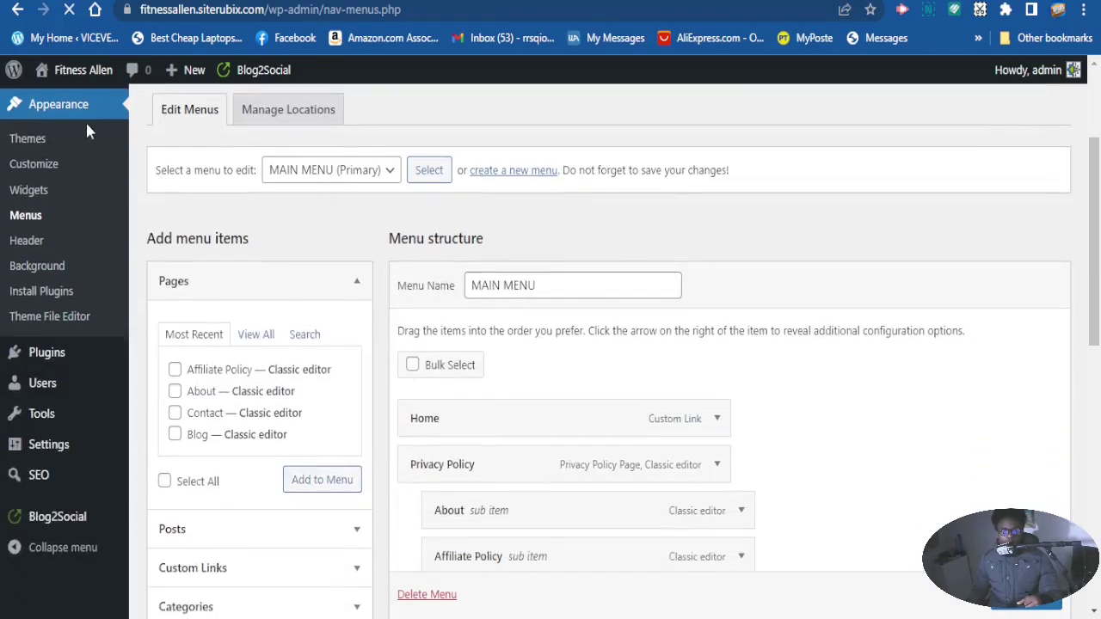
scroll(83, 81, "up", 2)
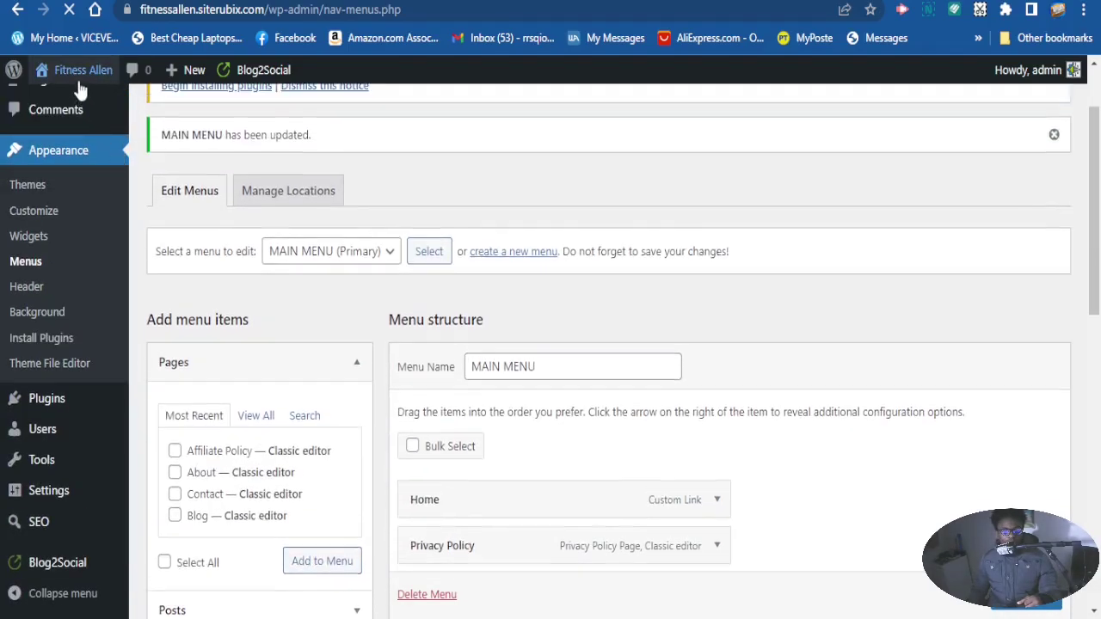
Visit the live site and check the drop-down sub-menus of Blog and Privacy Policy.
mouse_move(86, 77)
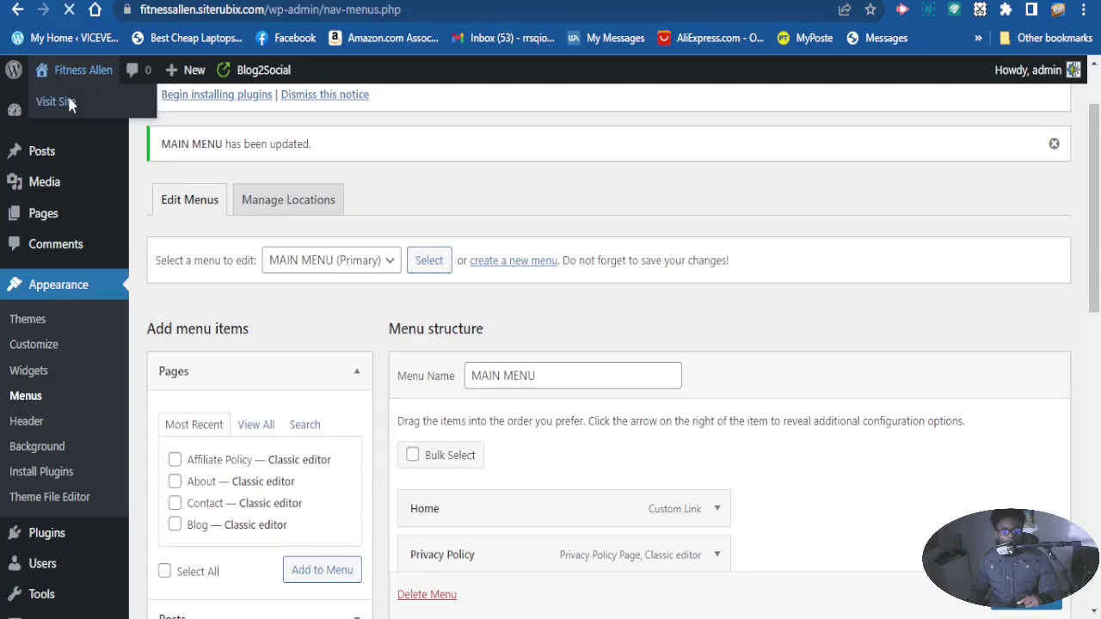
scroll(68, 104, "down", 1)
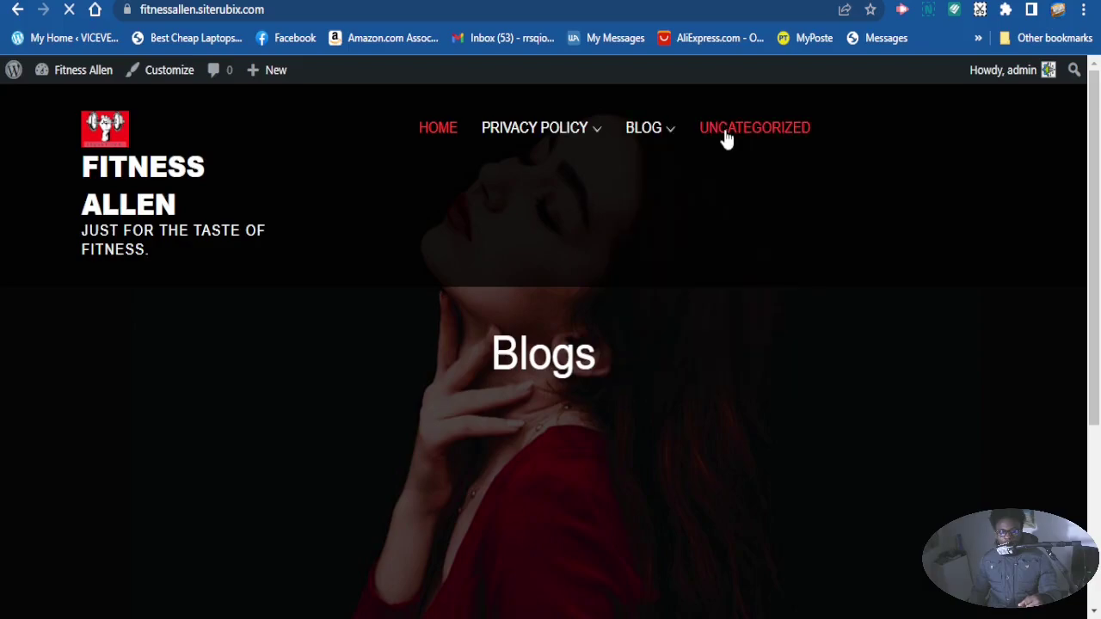
mouse_move(651, 135)
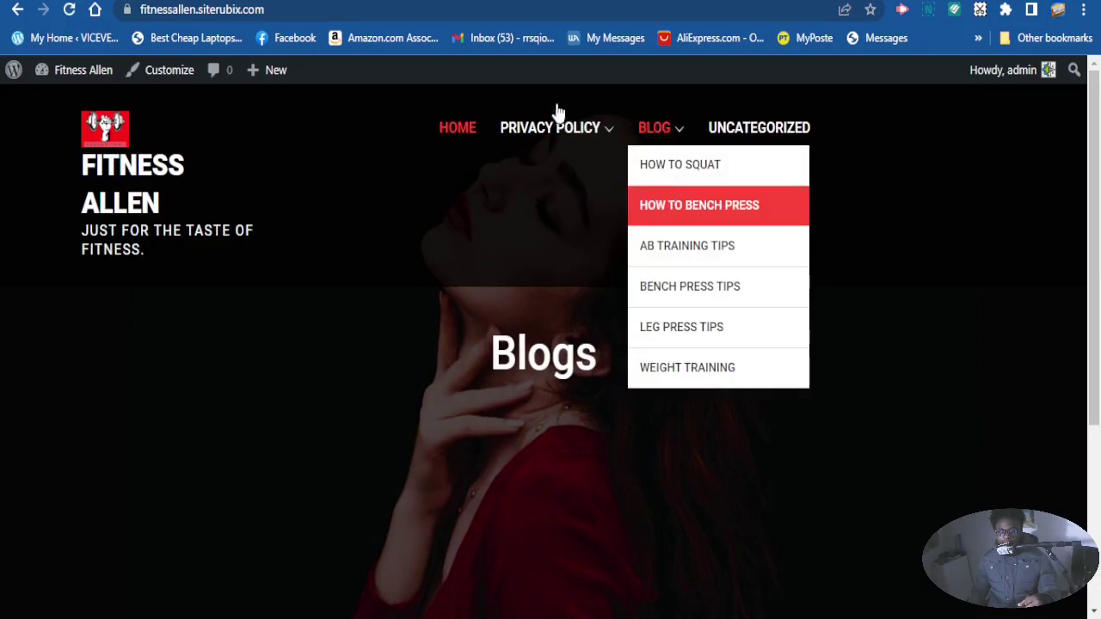
mouse_move(559, 127)
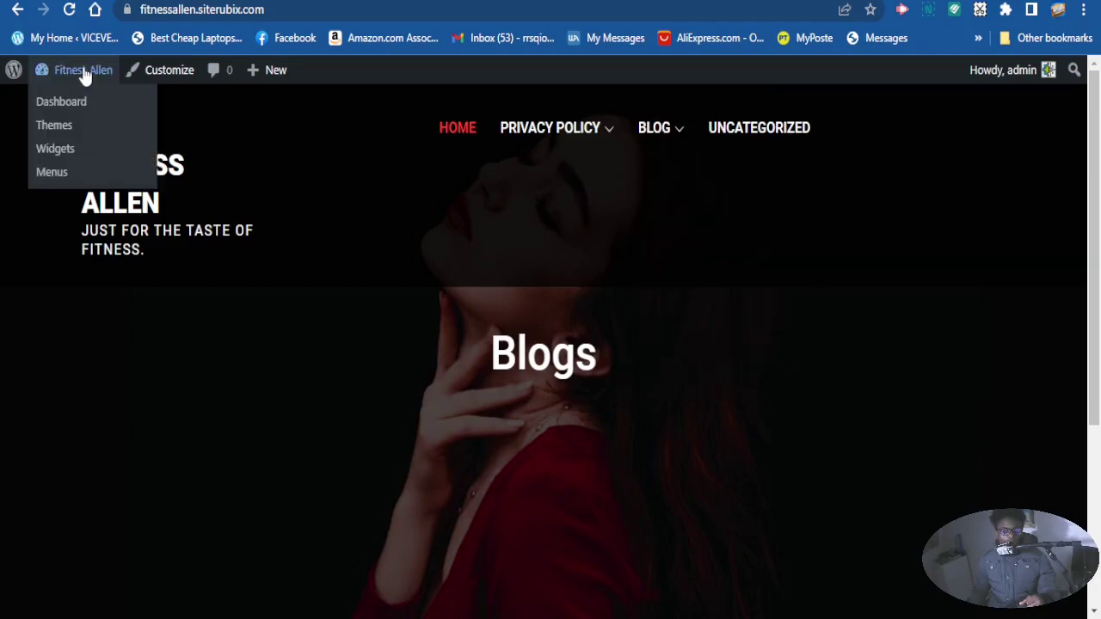
Reopen the menu editor, move Bench press tips below Leg press tips, and nest it and weight training under Leg press tips.
left_click(52, 175)
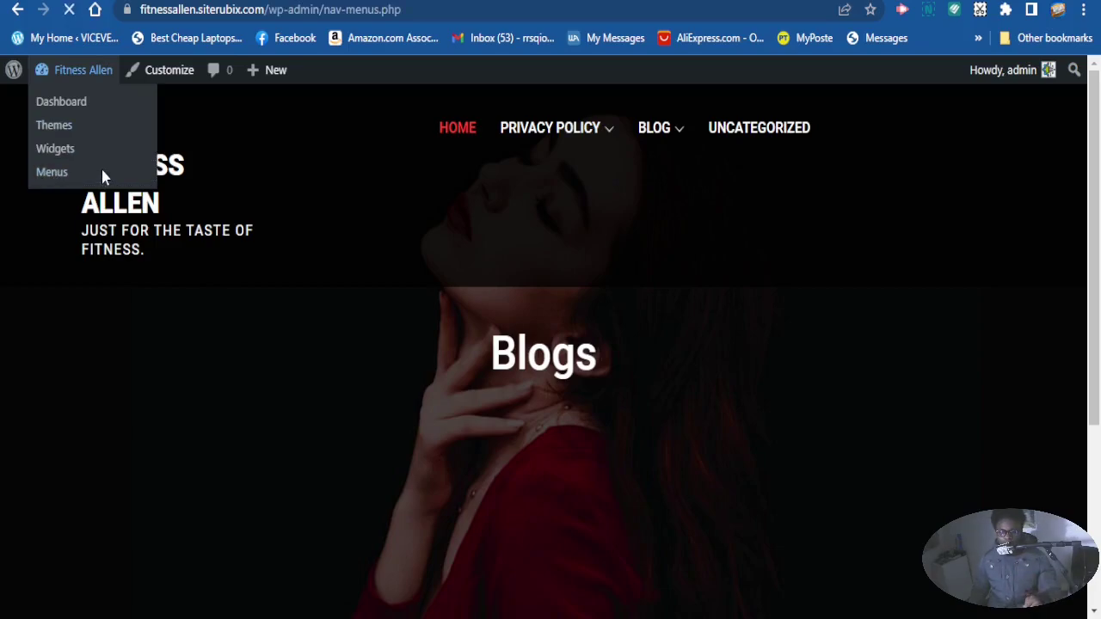
scroll(540, 388, "down", 5)
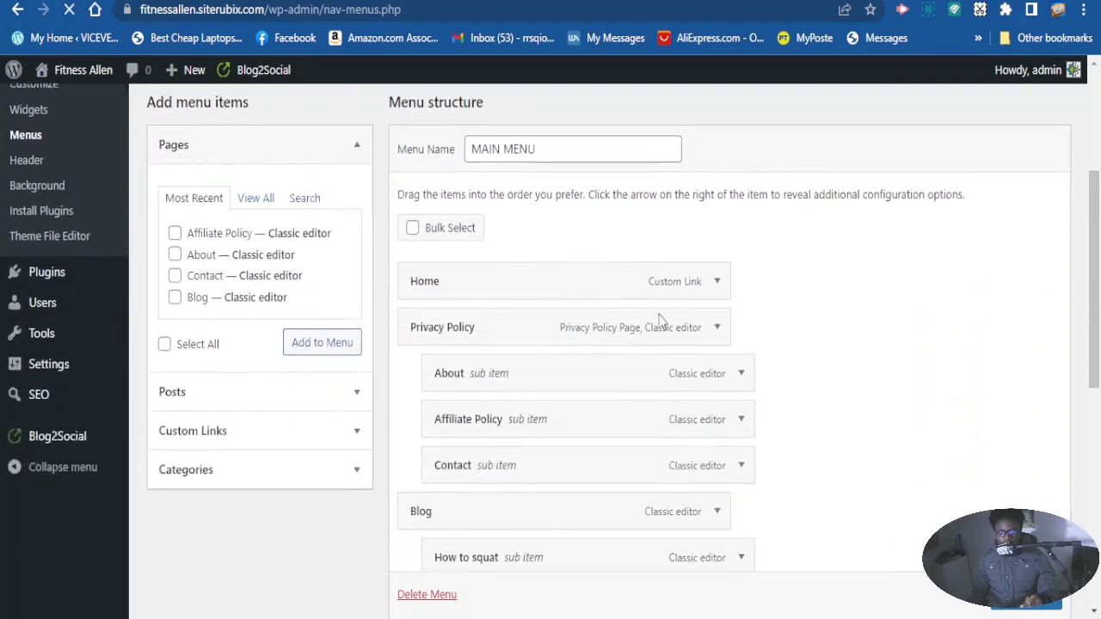
scroll(540, 388, "down", 2)
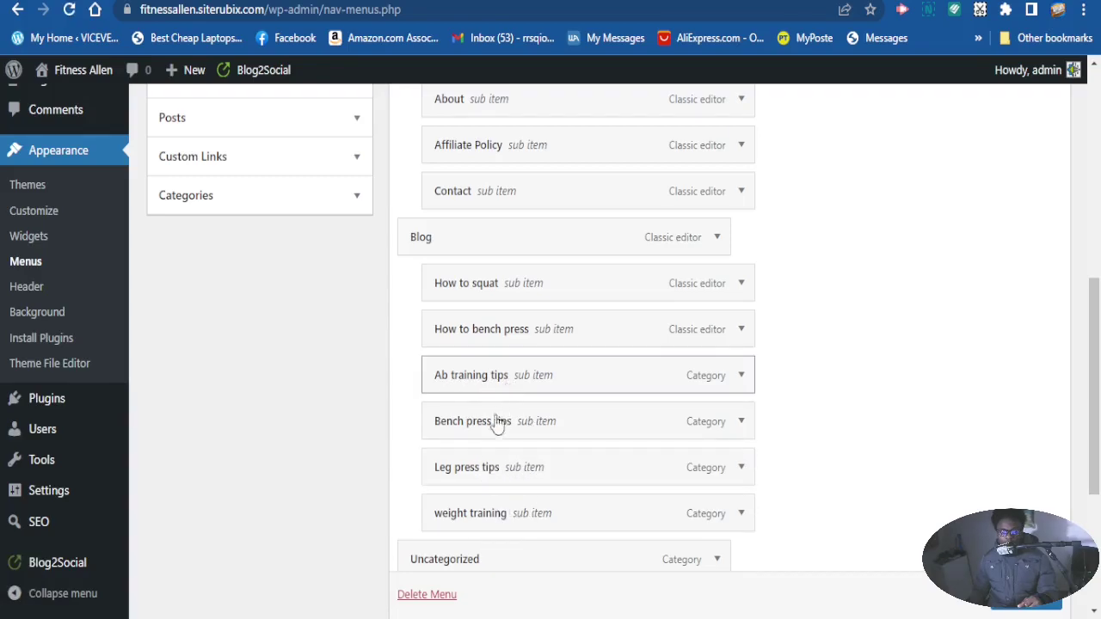
left_click_drag(538, 428, 476, 477)
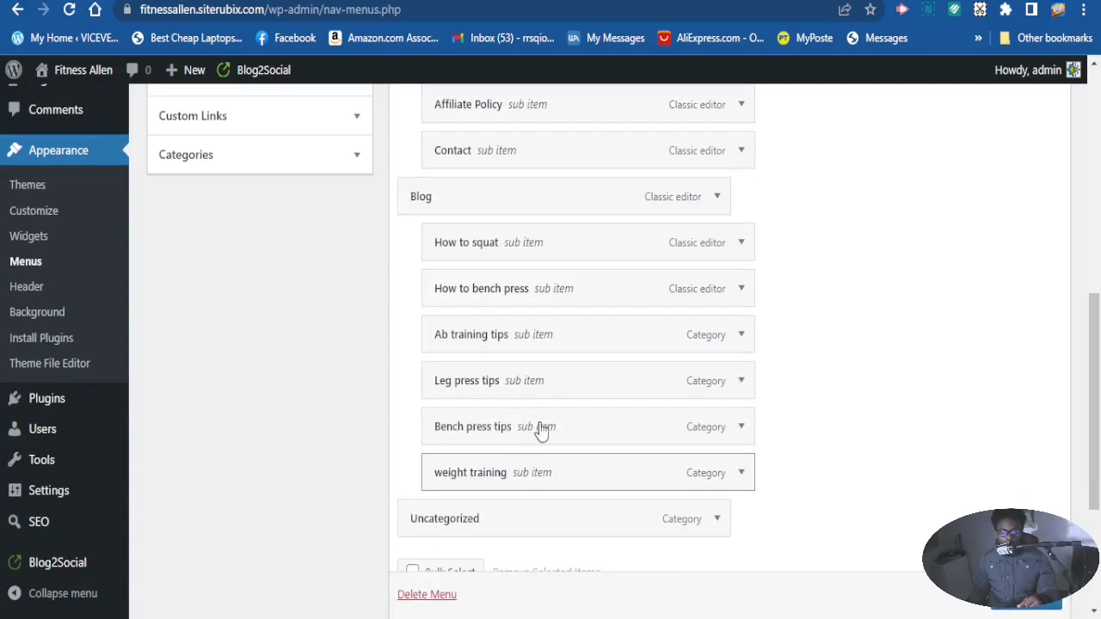
left_click_drag(553, 433, 514, 481)
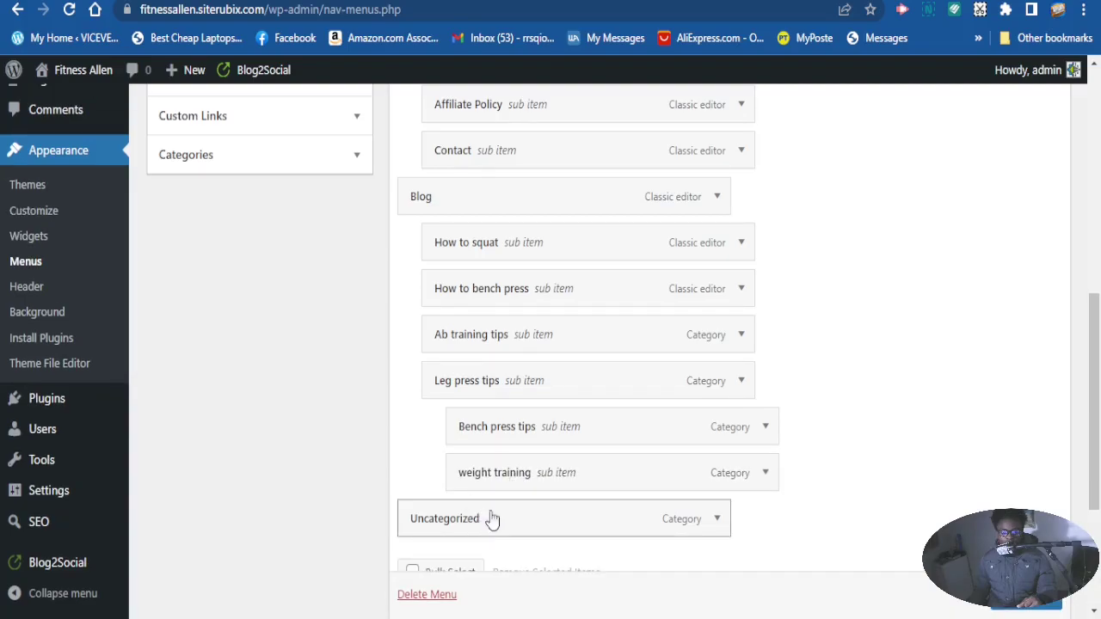
Review the order and nesting of the MAIN MENU items from Home down to Uncategorized.
scroll(566, 370, "down", 1)
scroll(542, 422, "up", 1)
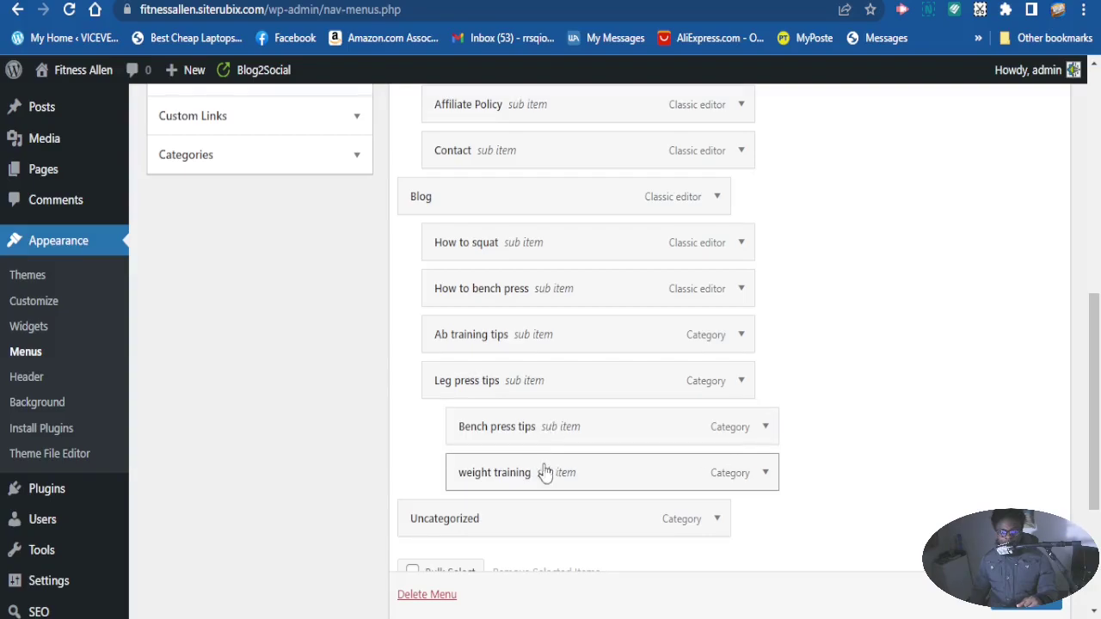
scroll(544, 465, "down", 2)
scroll(544, 465, "up", 2)
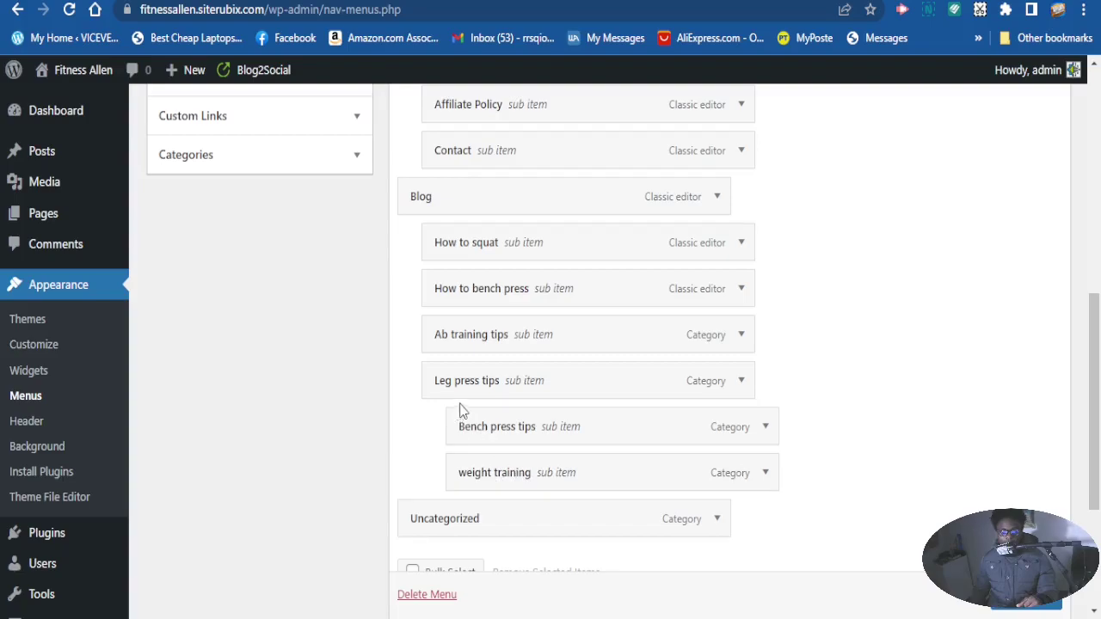
scroll(517, 393, "up", 1)
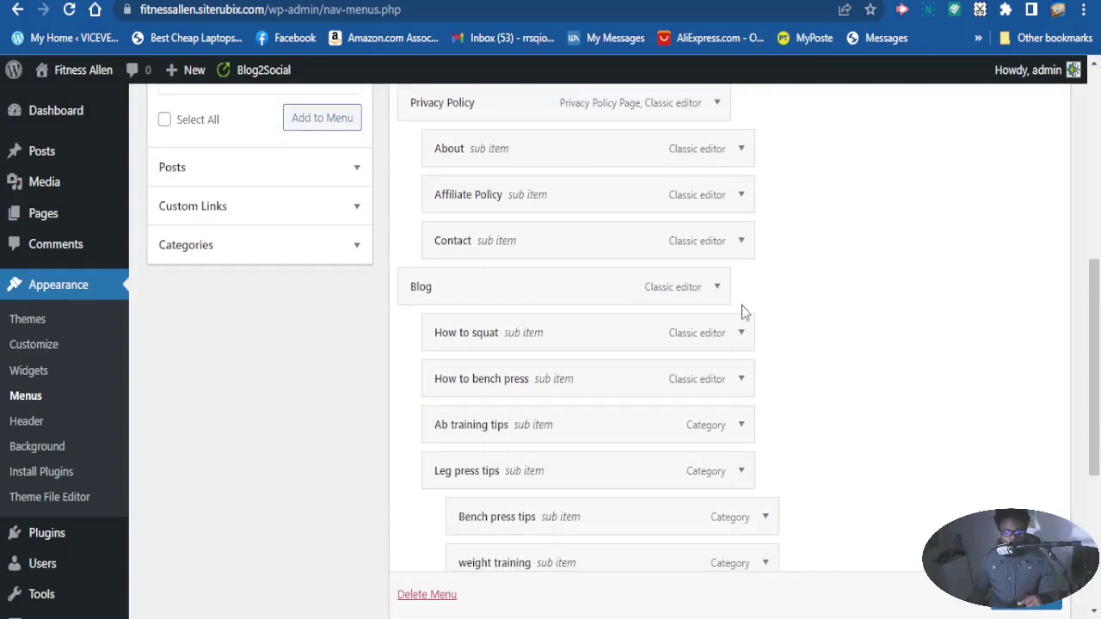
scroll(746, 307, "up", 1)
scroll(686, 307, "down", 1)
scroll(645, 381, "down", 3)
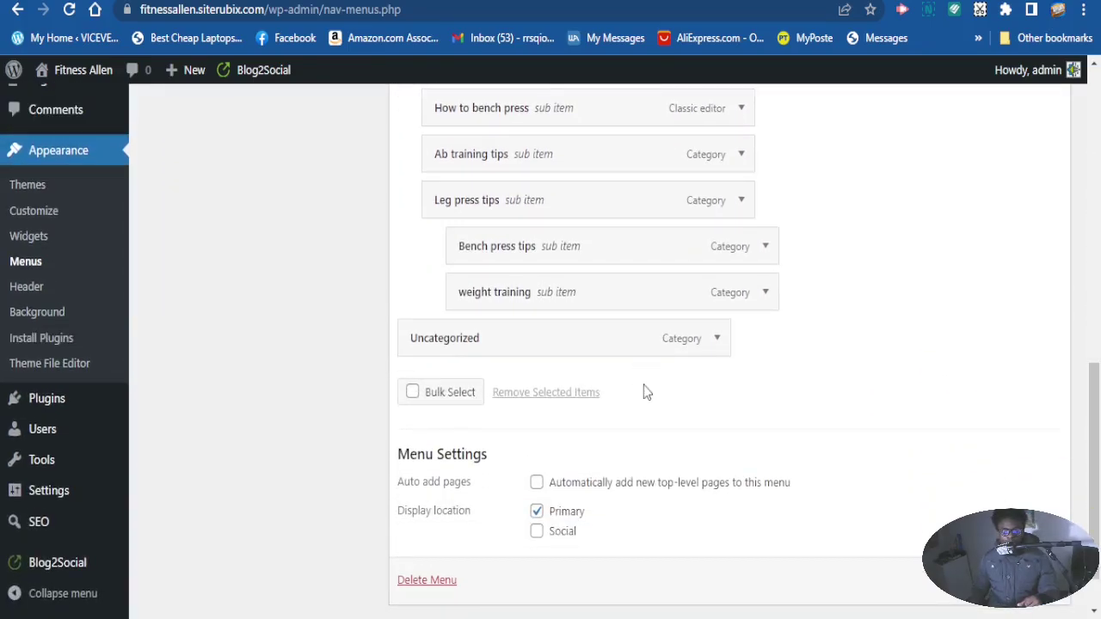
scroll(654, 384, "up", 3)
scroll(516, 390, "up", 1)
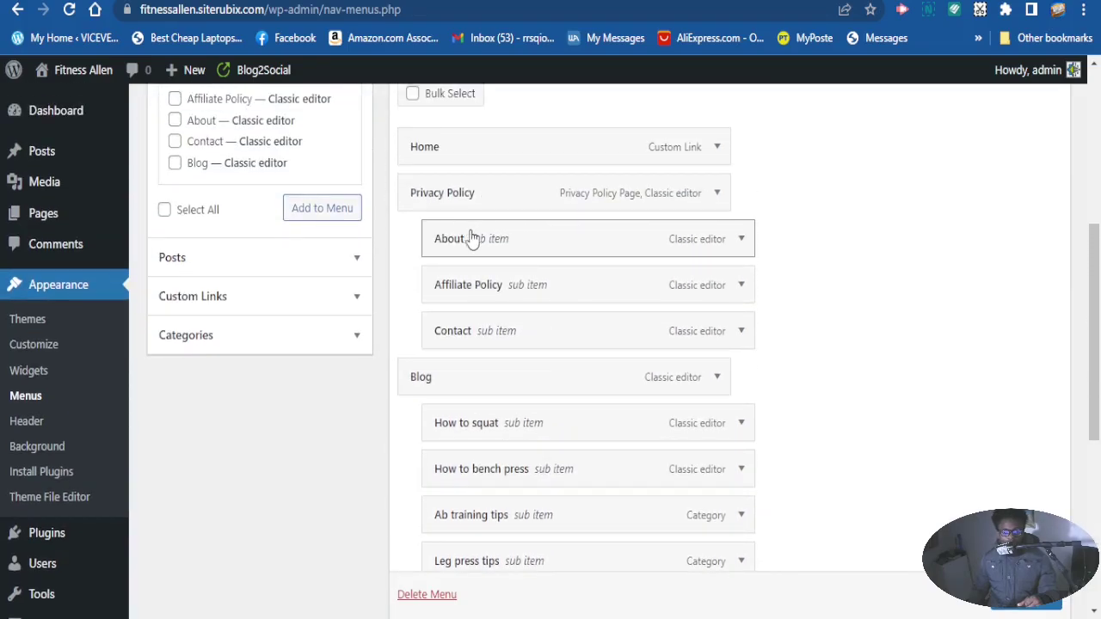
scroll(490, 347, "up", 1)
scroll(491, 339, "down", 4)
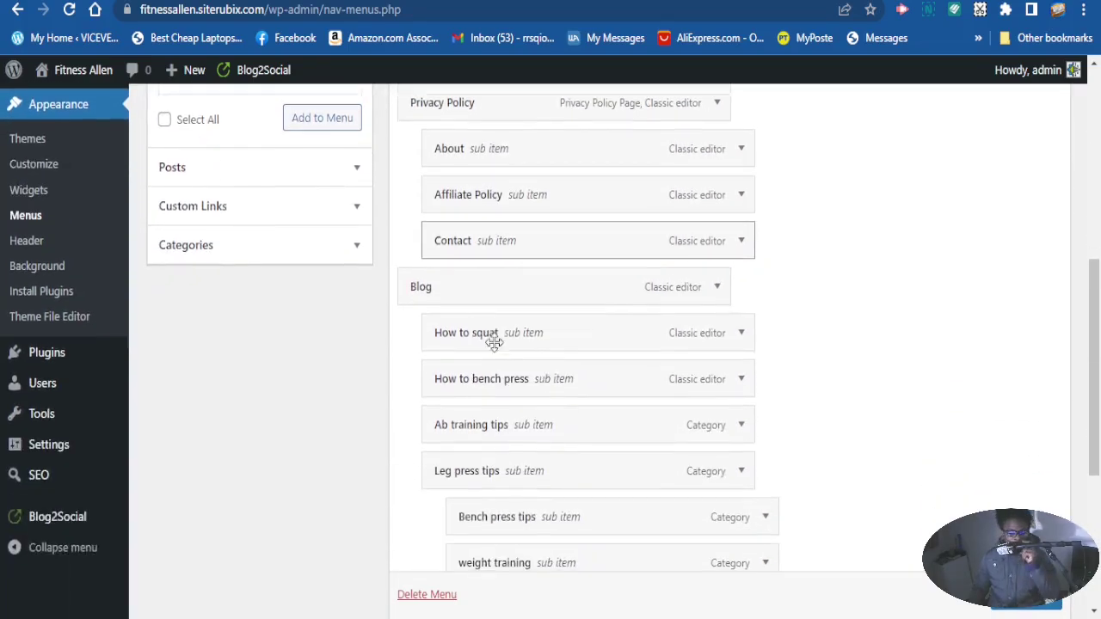
scroll(500, 344, "up", 5)
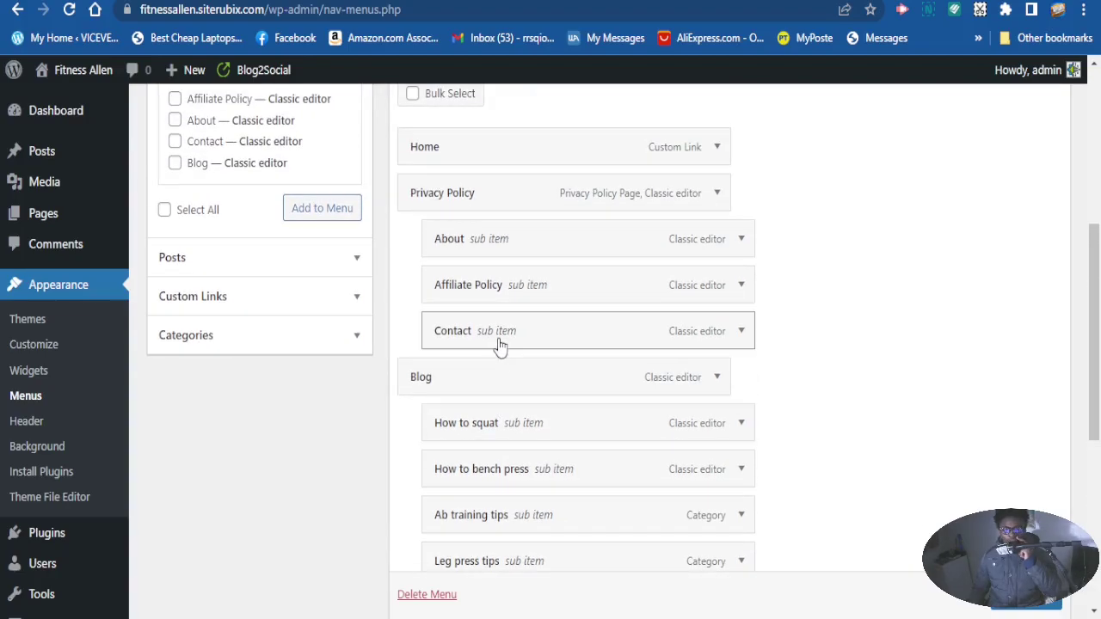
Save MAIN MENU with the second-level nesting under Leg press tips and visit the live site.
scroll(500, 344, "down", 6)
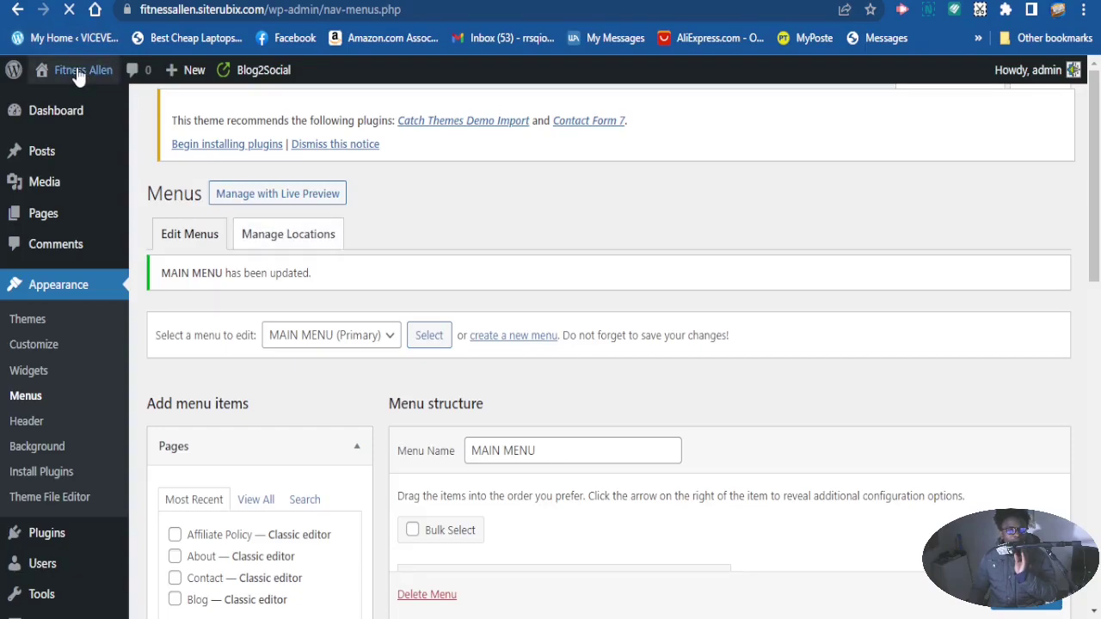
scroll(79, 74, "down", 1)
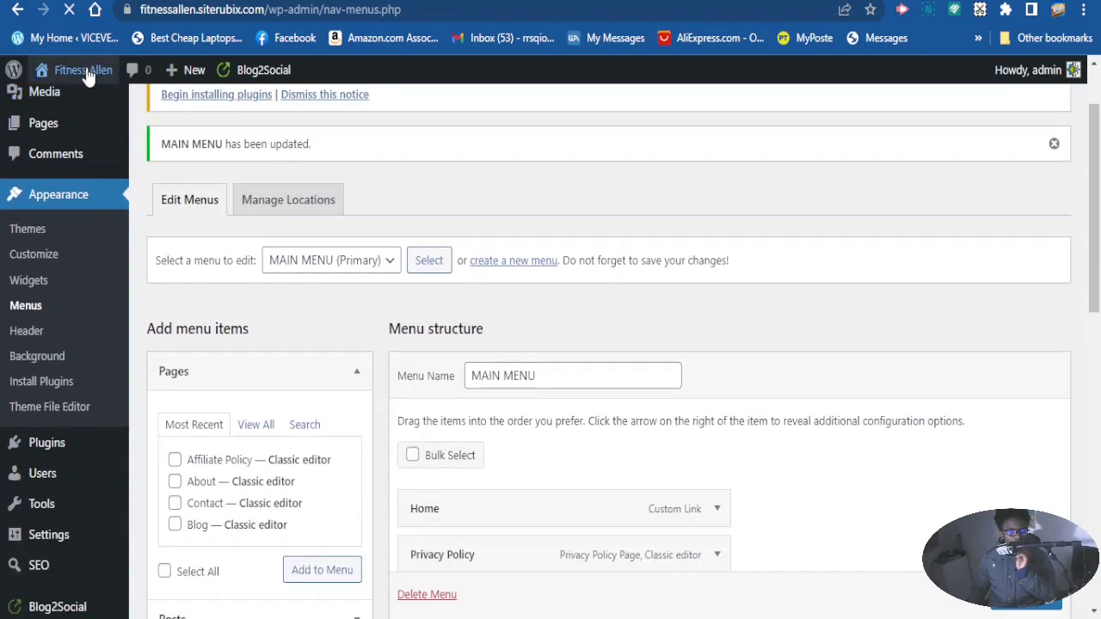
mouse_move(83, 75)
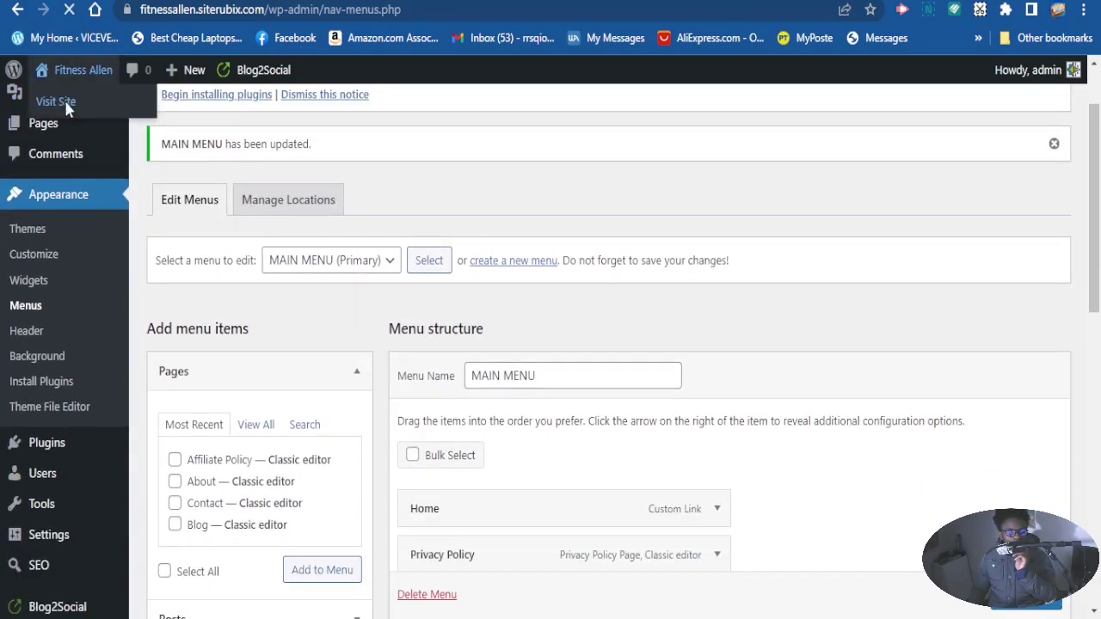
scroll(66, 107, "down", 1)
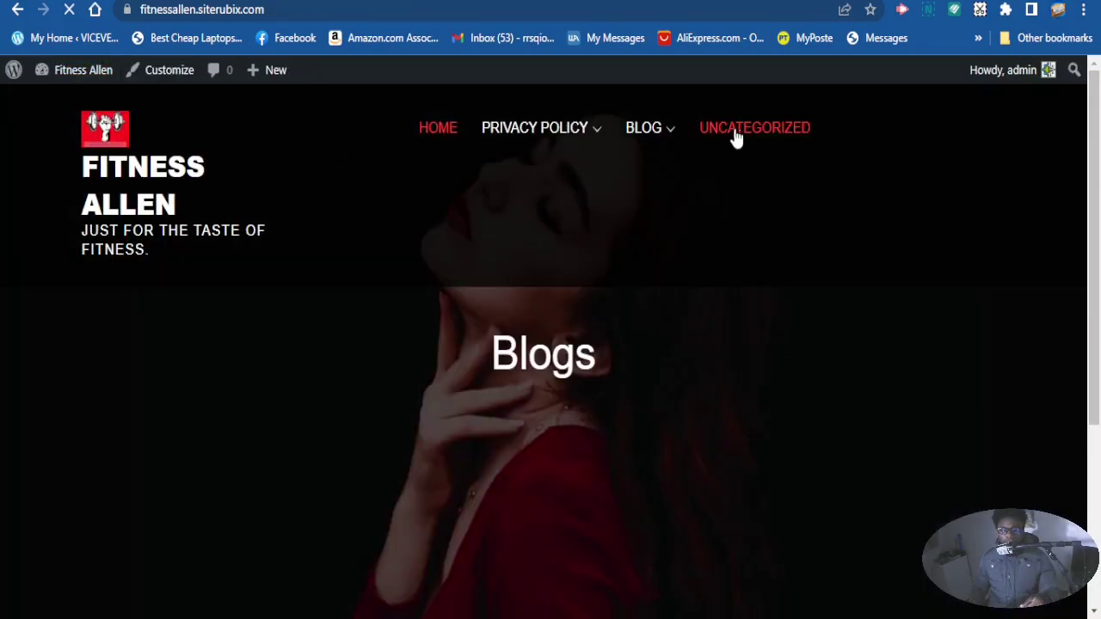
Check the Blog drop-down with its Leg press tips sub-menu, the Privacy Policy entry and the rest of the home page.
mouse_move(658, 135)
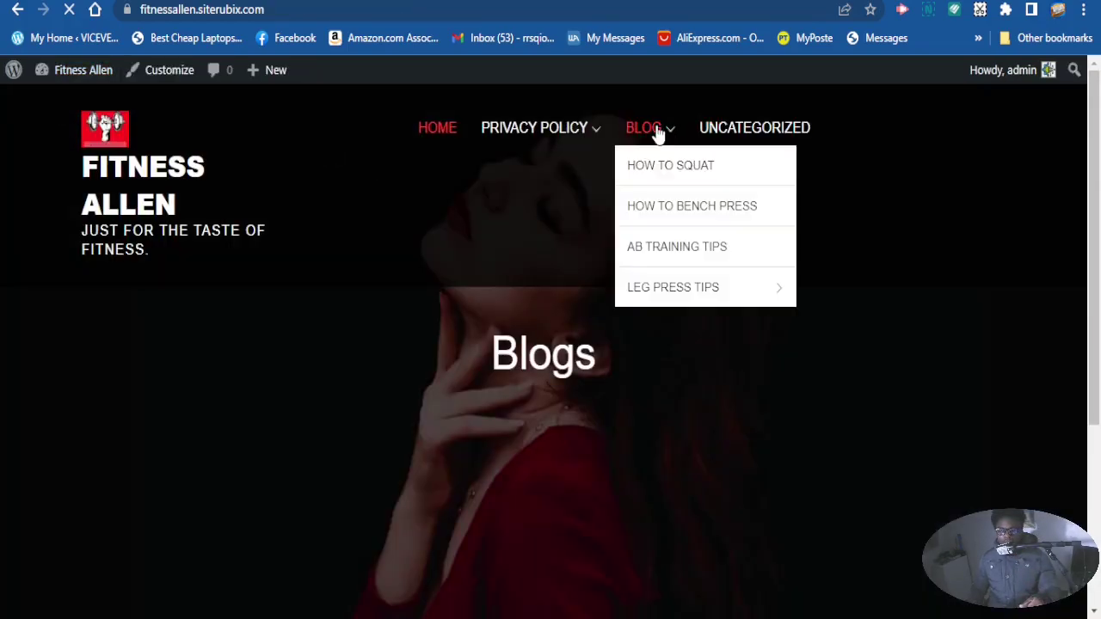
mouse_move(688, 286)
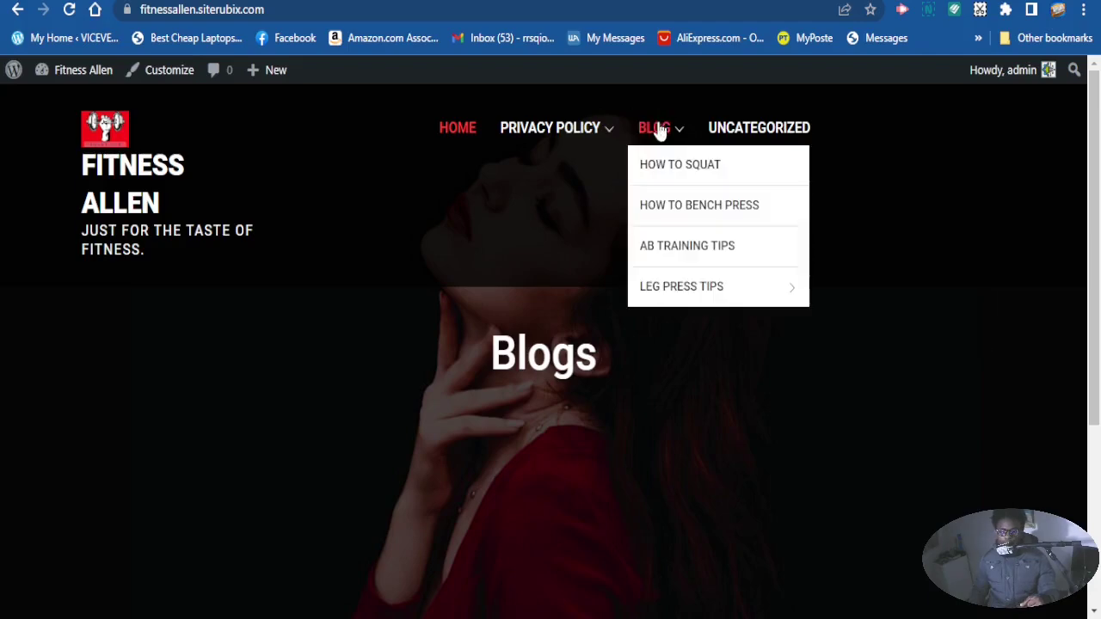
mouse_move(594, 133)
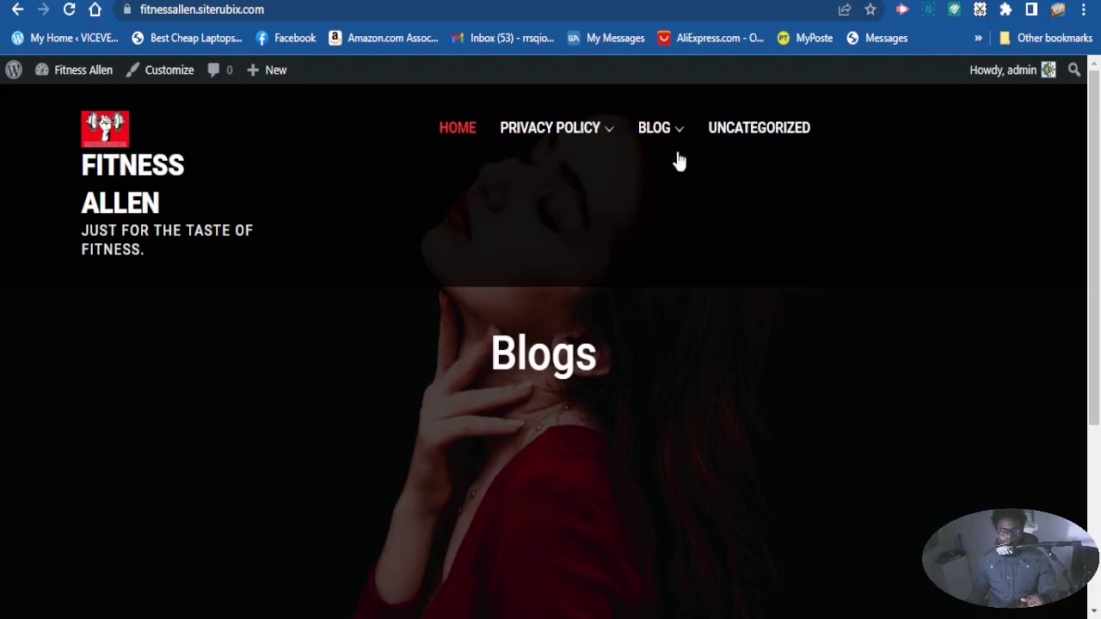
scroll(633, 410, "down", 5)
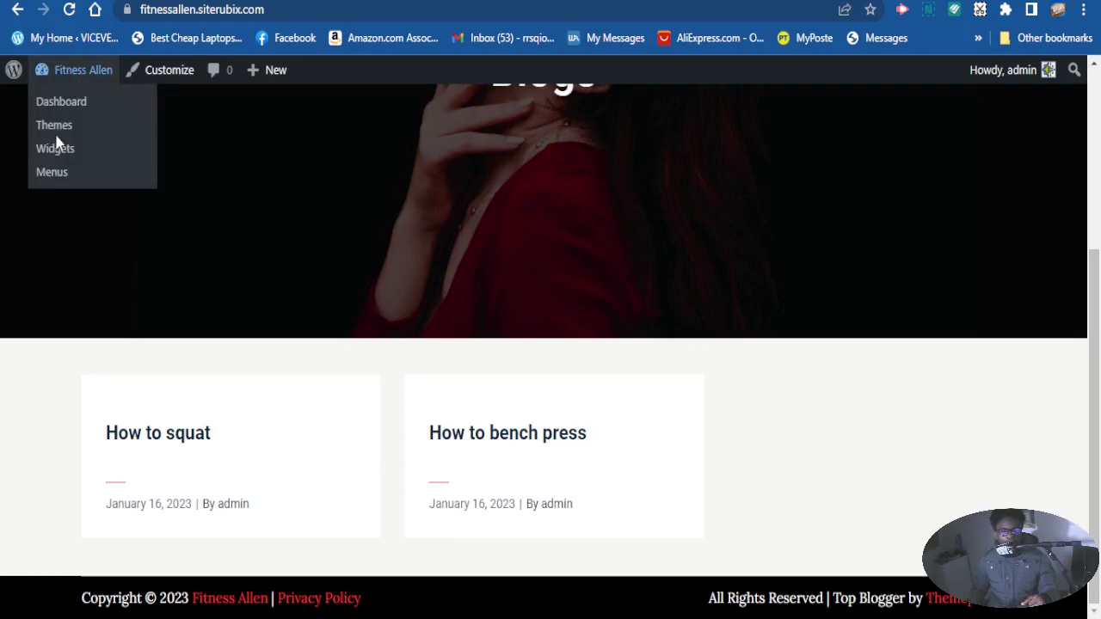
Return to the menu editor and open a blank form for creating a new menu.
left_click(53, 172)
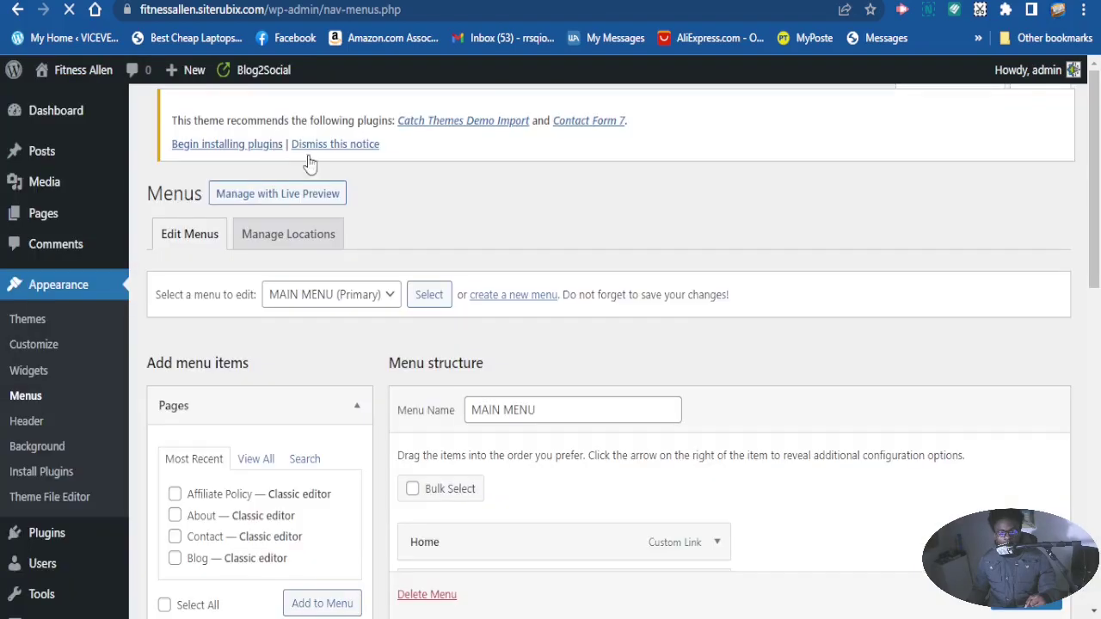
scroll(462, 234, "down", 3)
scroll(462, 234, "up", 2)
scroll(499, 254, "up", 1)
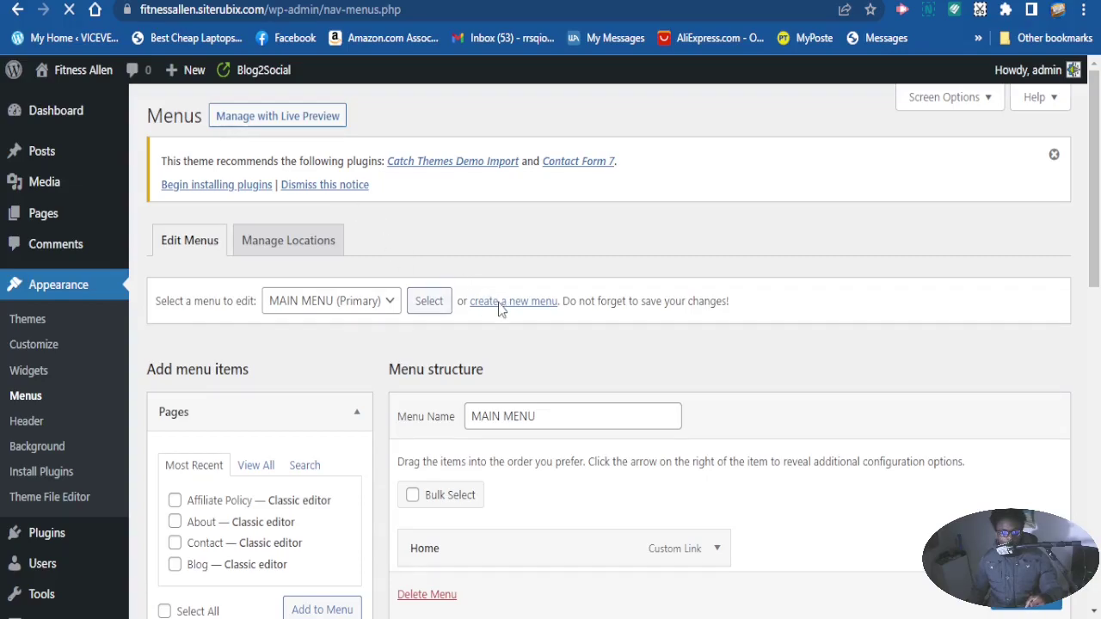
left_click(500, 302)
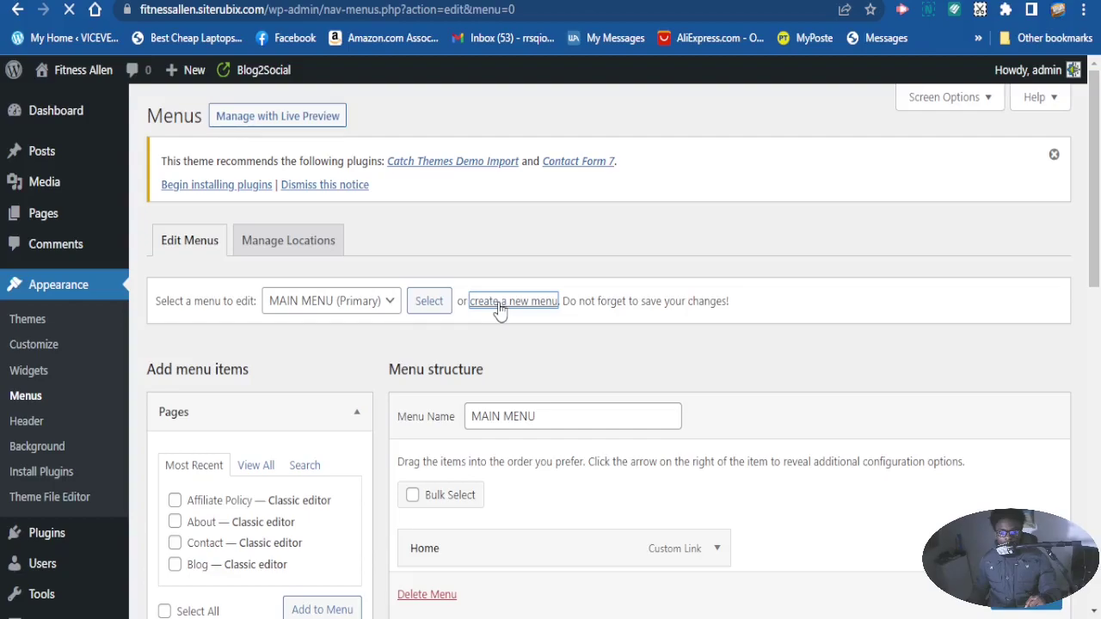
scroll(499, 310, "down", 2)
scroll(508, 344, "up", 2)
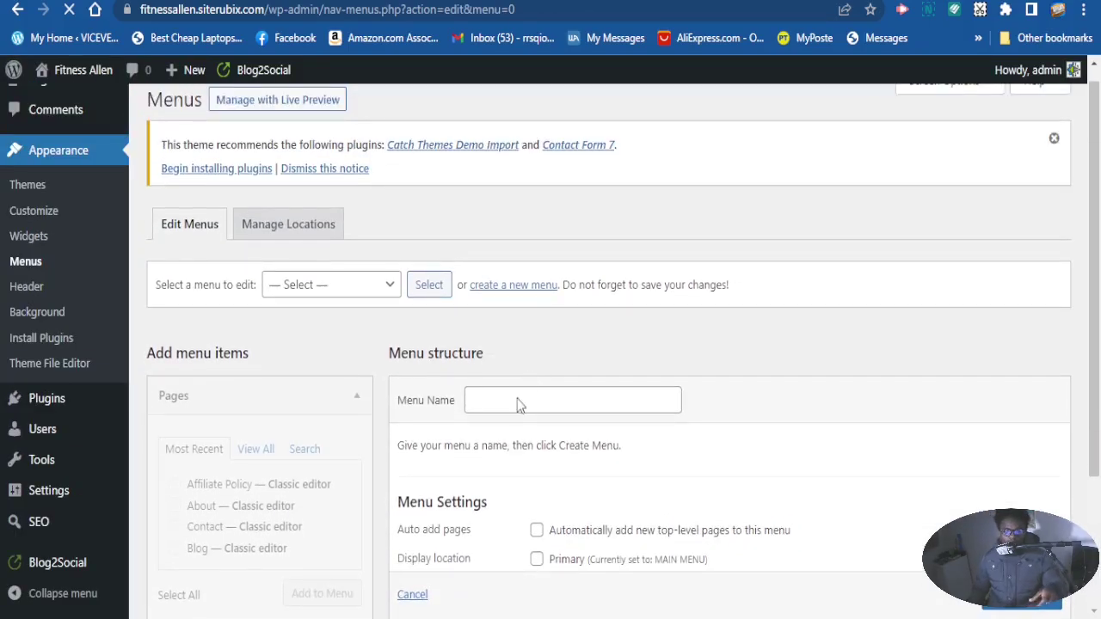
Name the new menu FOOTERMENU and create it without assigning a display location.
left_click(507, 397)
type("F")
scroll(525, 381, "down", 1)
type("TER")
scroll(524, 382, "down", 1)
key("BackSpace")
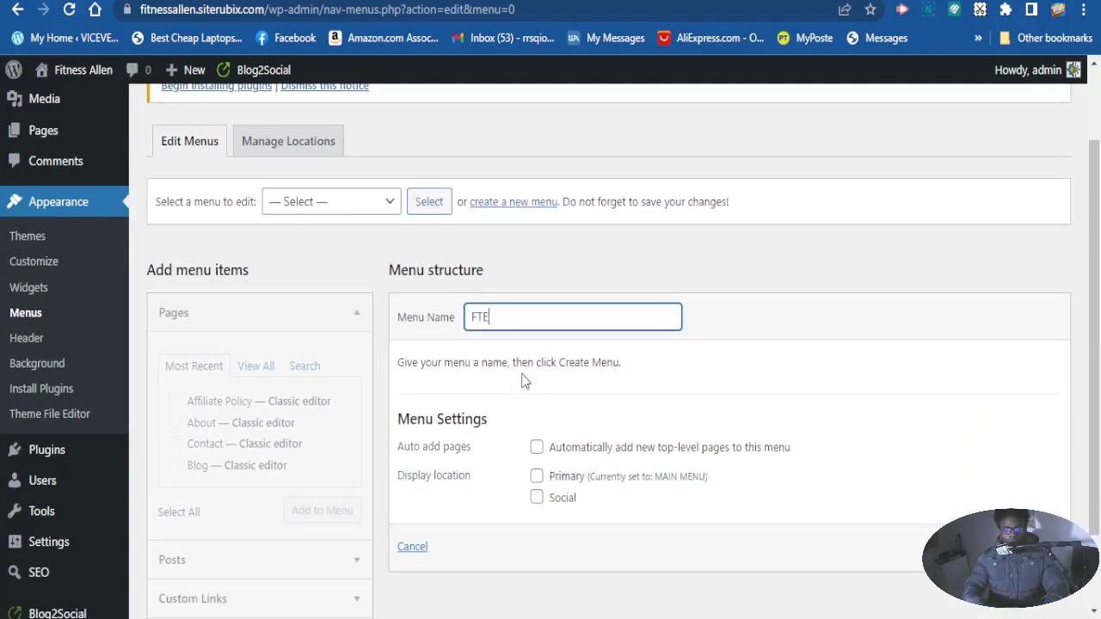
type("OOTER")
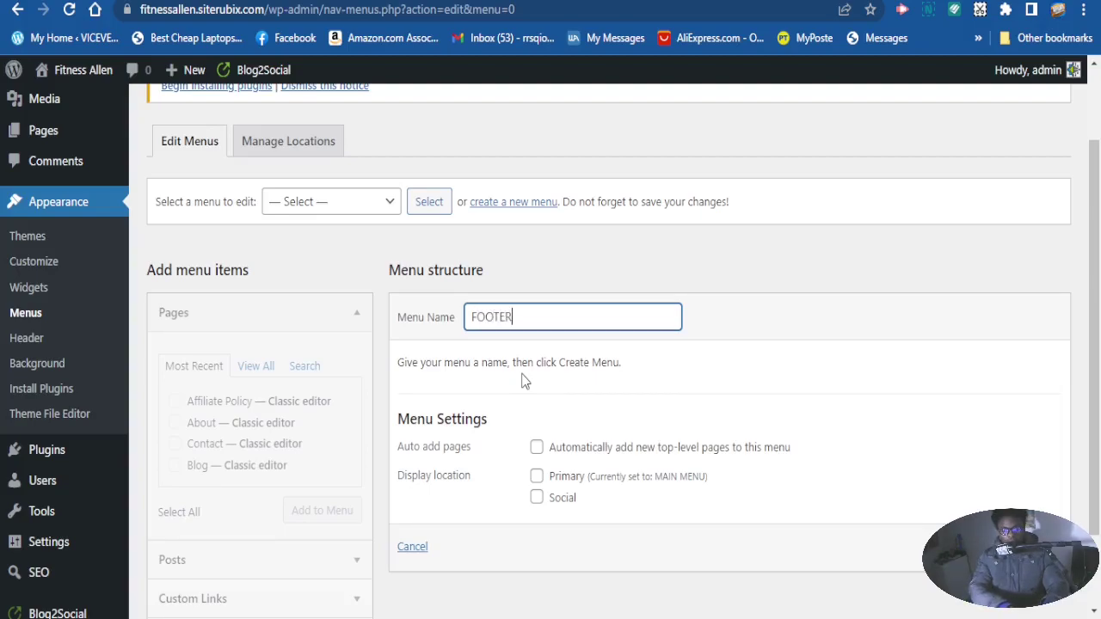
type("MENU")
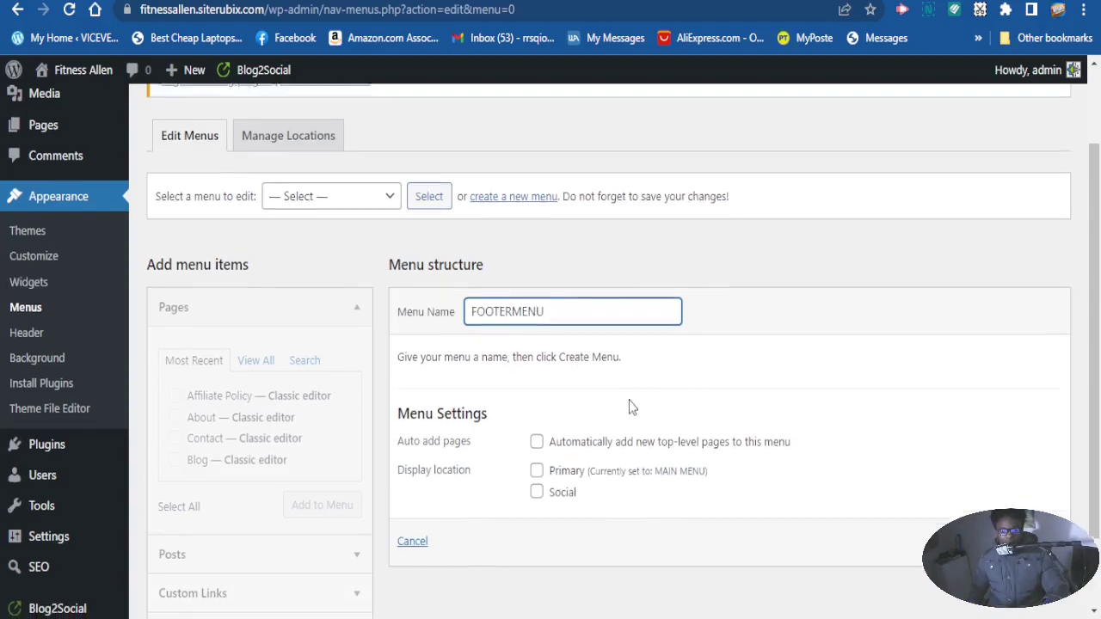
scroll(631, 405, "down", 1)
left_click(1016, 464)
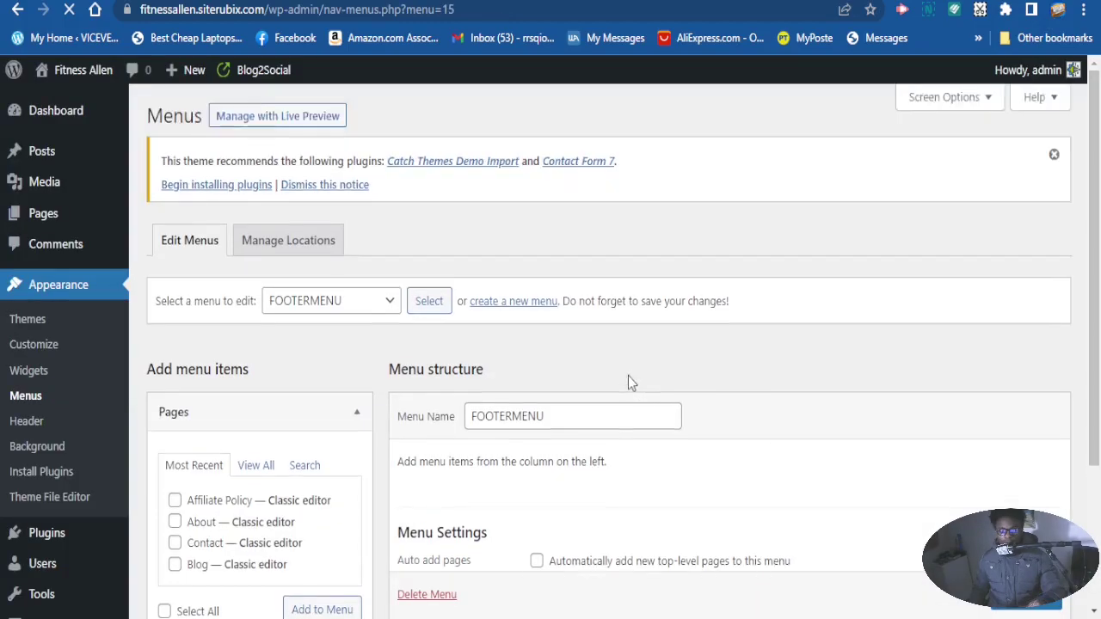
Add the Affiliate Policy, About, Contact and Blog pages to FOOTERMENU.
scroll(634, 384, "down", 2)
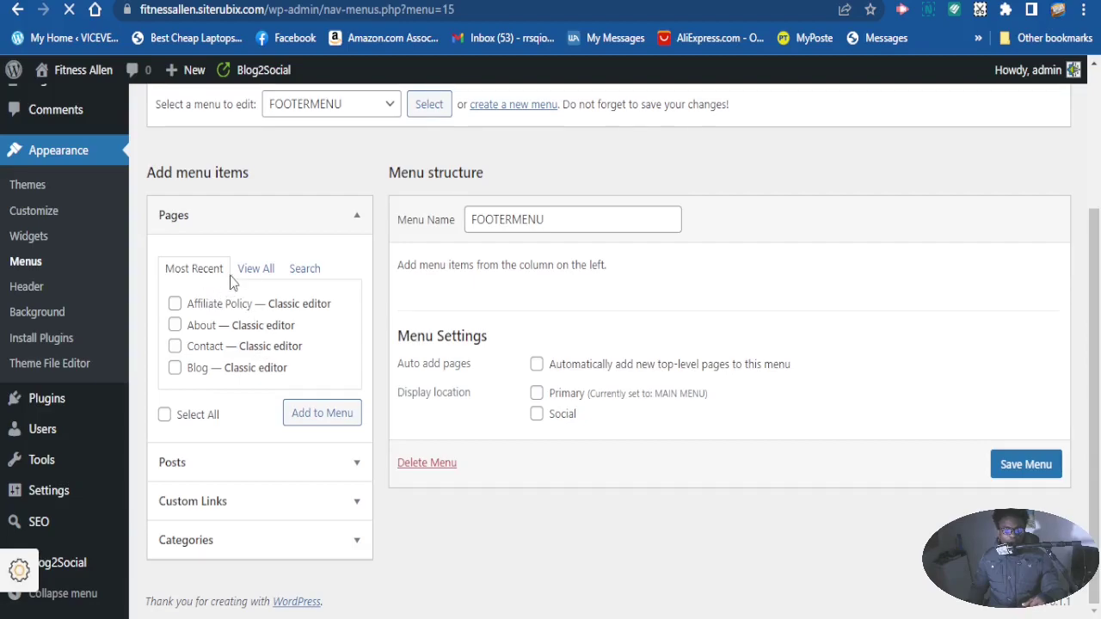
left_click(175, 304)
left_click(175, 325)
left_click(175, 346)
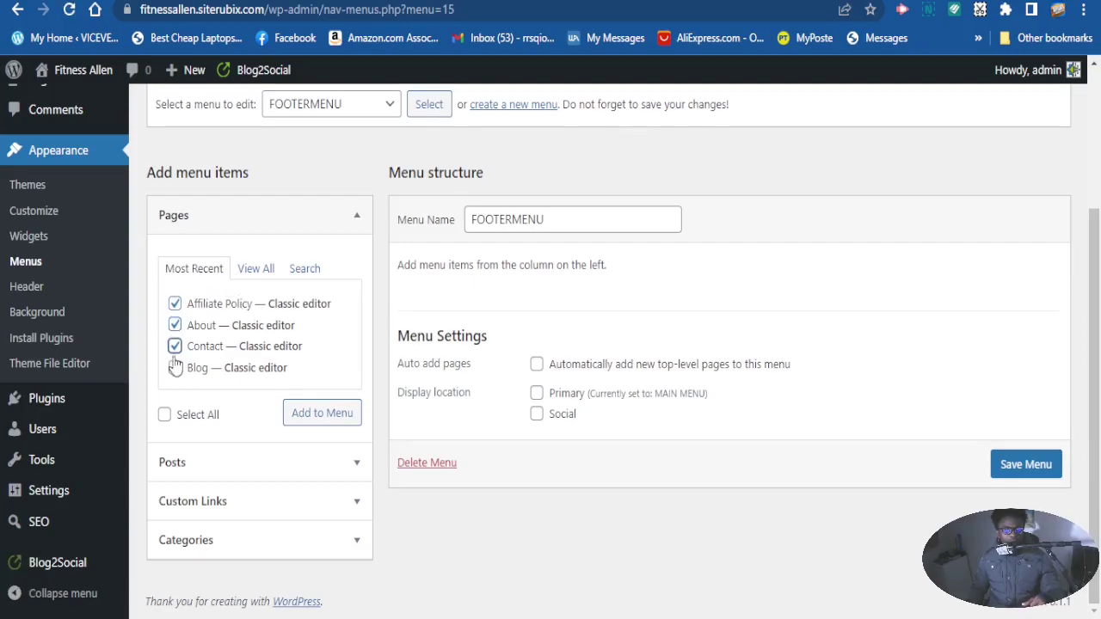
left_click(198, 415)
left_click(302, 417)
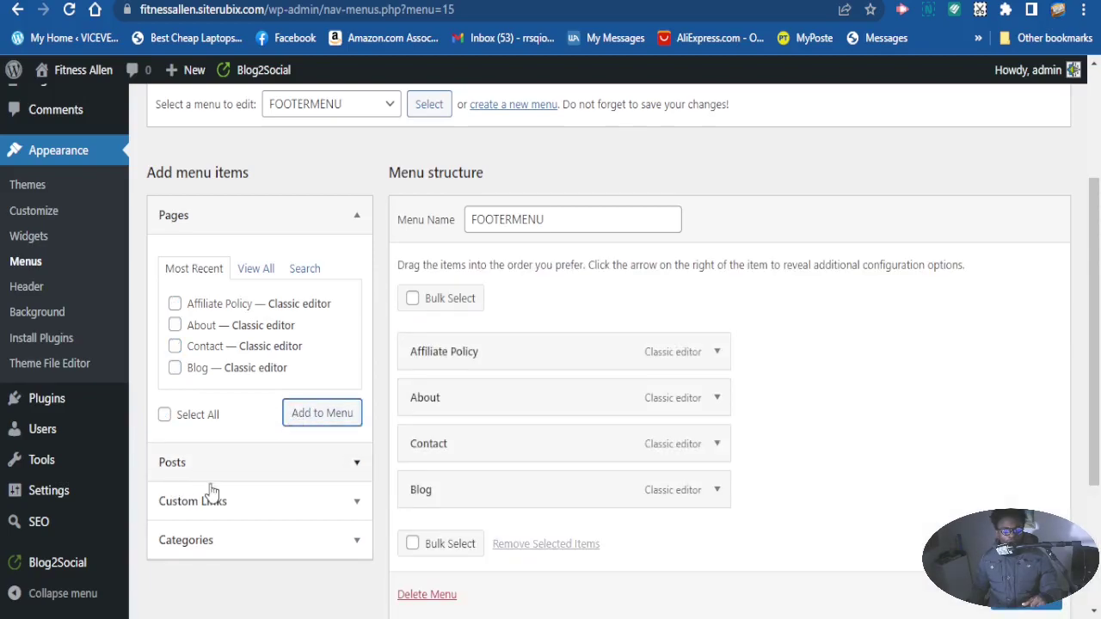
Add the posts How to squat and How to bench press to FOOTERMENU.
left_click(289, 472)
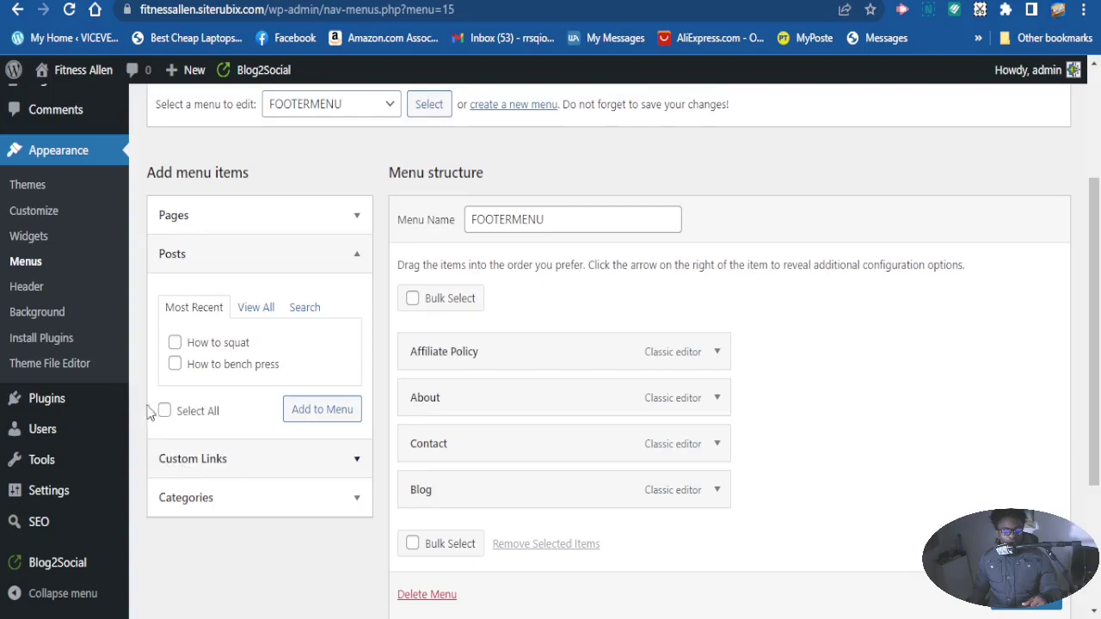
left_click(175, 365)
left_click(297, 418)
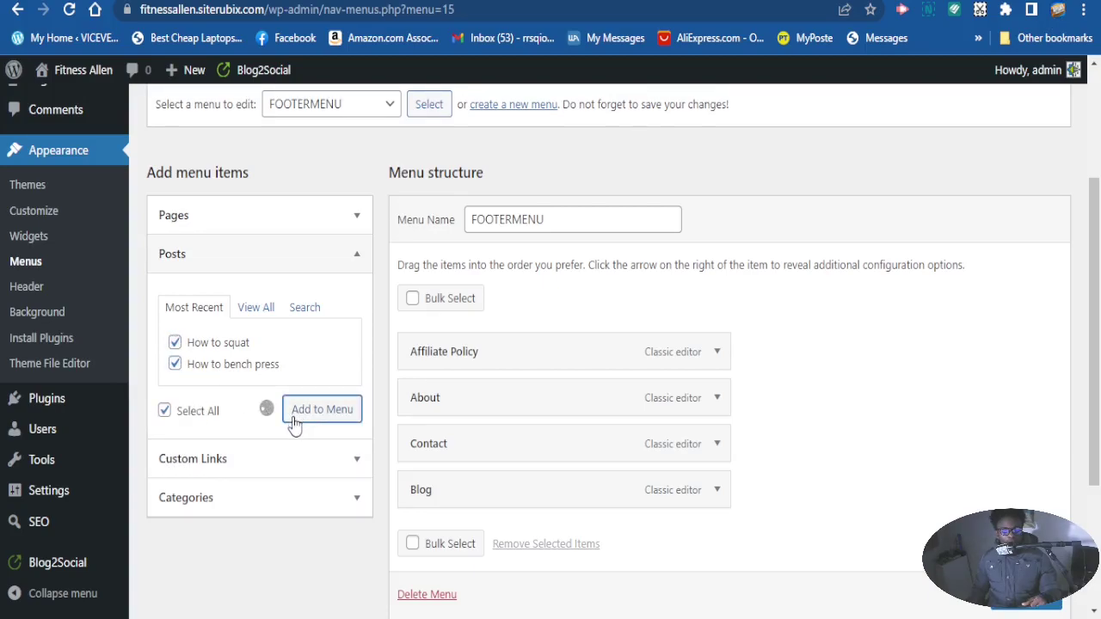
Add the categories Ab training tips, Bench press tips, Leg press tips, Uncategorized and weight training to FOOTERMENU.
left_click(318, 509)
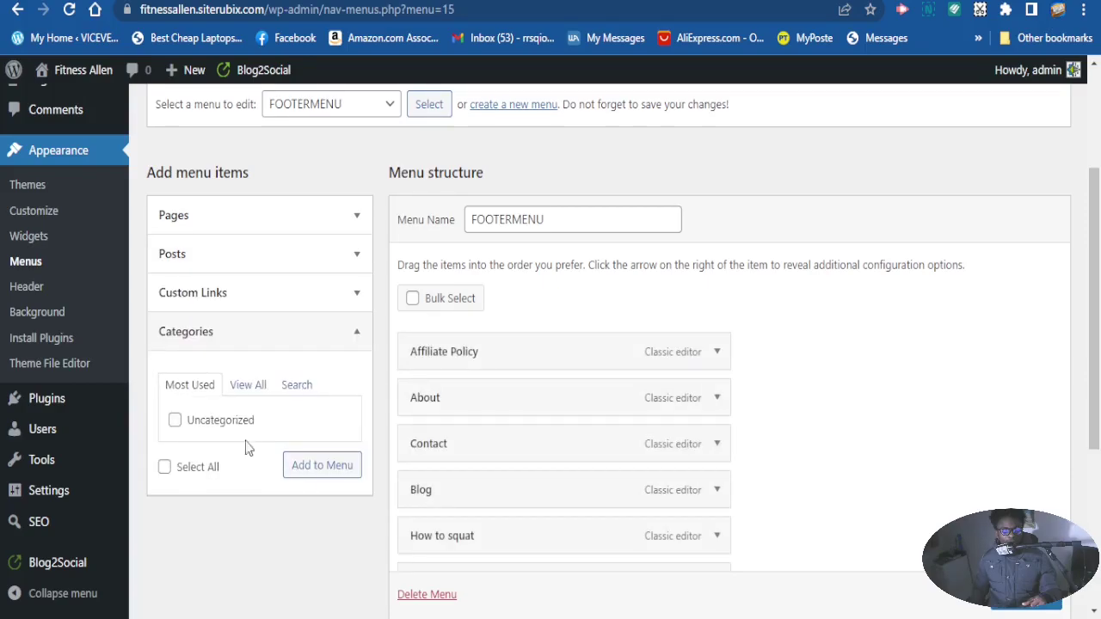
left_click(245, 387)
left_click(175, 422)
left_click(175, 464)
left_click(175, 486)
left_click(175, 507)
left_click(301, 568)
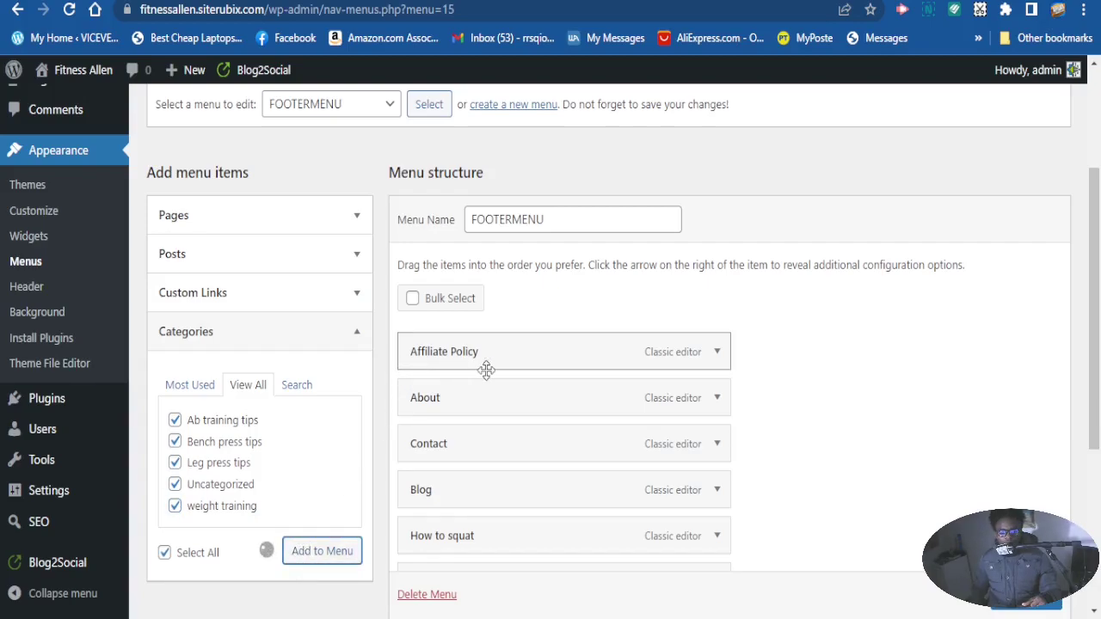
Nest About, Contact and Blog as sub items under Affiliate Policy in the menu structure.
scroll(517, 465, "down", 3)
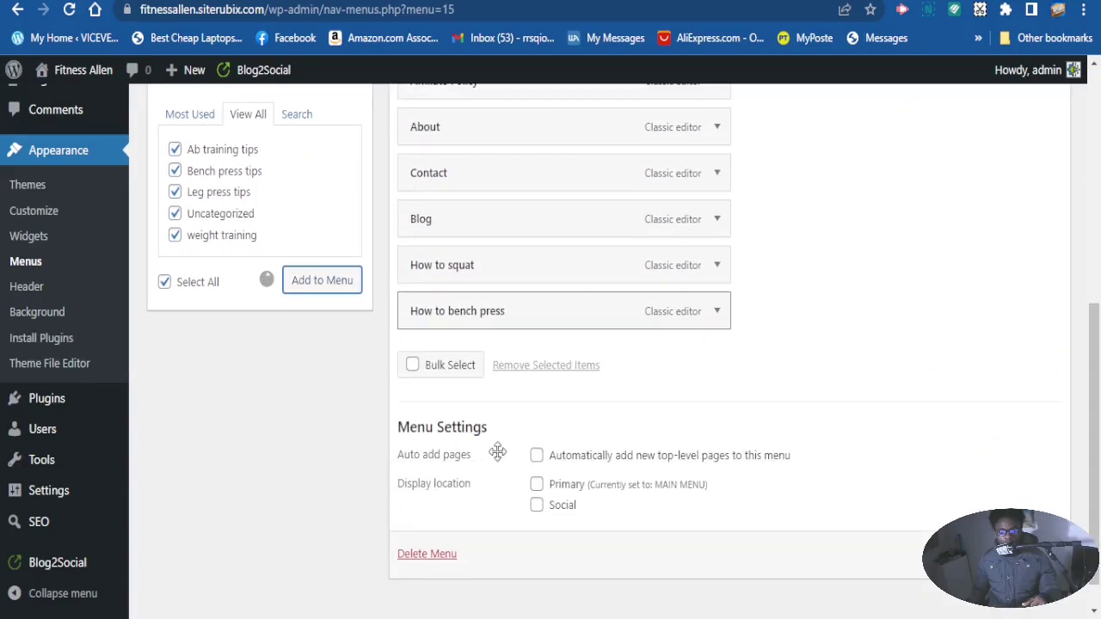
scroll(580, 293, "up", 1)
scroll(580, 293, "up", 2)
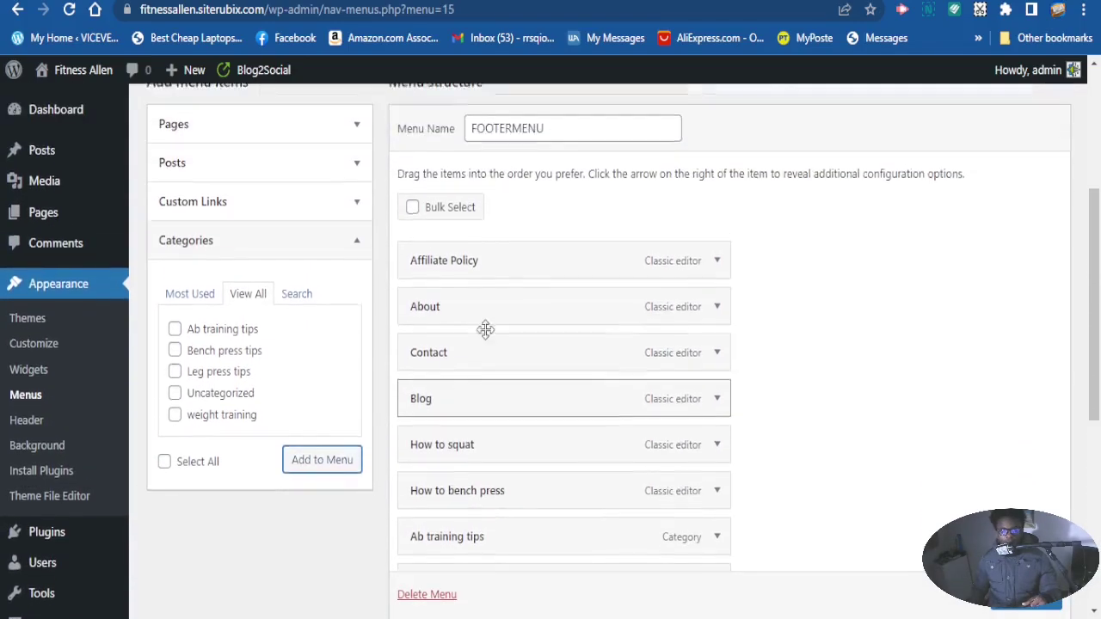
left_click_drag(513, 319, 487, 358)
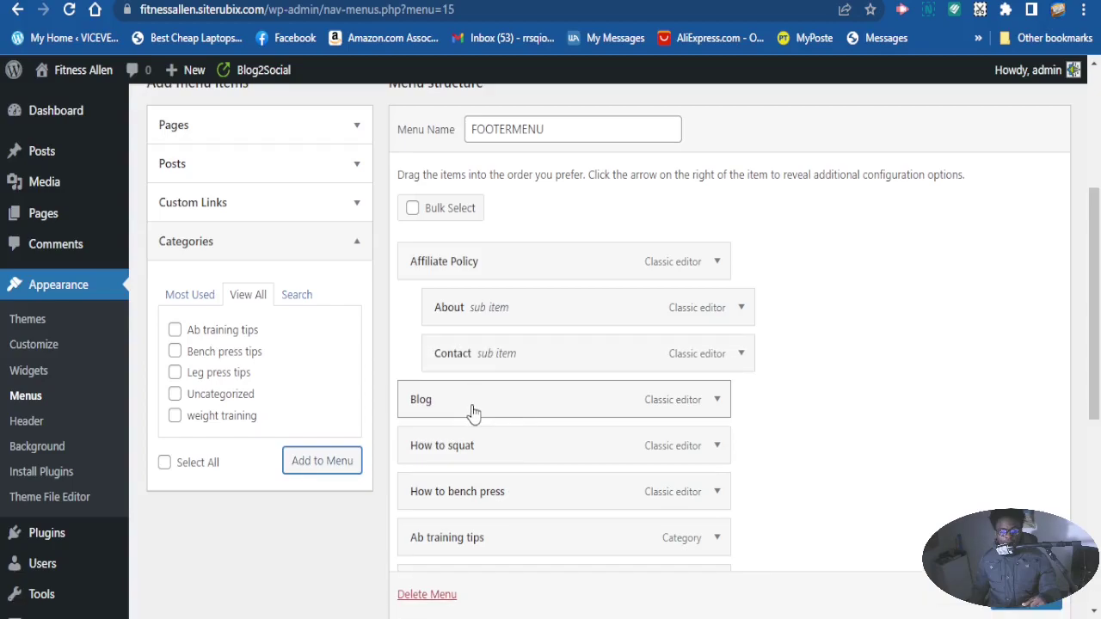
left_click_drag(528, 410, 508, 413)
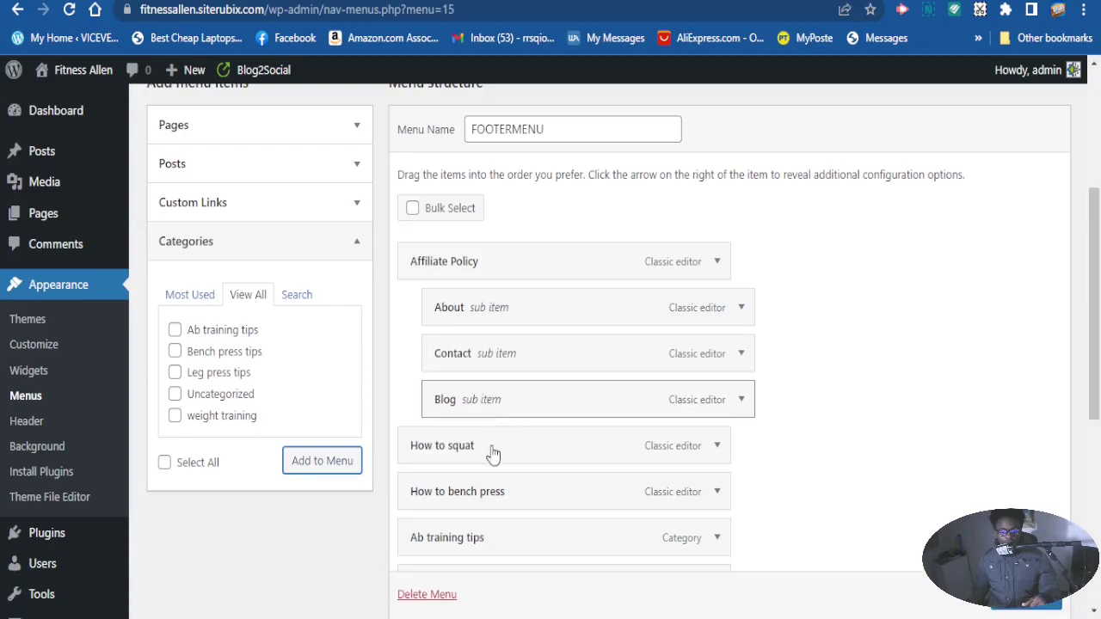
Nest How to bench press under How to squat, and Bench press tips, Leg press tips and Uncategorized under Ab training tips.
scroll(494, 457, "down", 3)
left_click_drag(488, 316, 511, 315)
left_click_drag(451, 390, 487, 396)
left_click_drag(456, 449, 487, 452)
left_click_drag(490, 499, 492, 503)
mouse_move(474, 548)
left_mouse_down()
mouse_move(504, 540)
mouse_move(491, 536)
left_mouse_up()
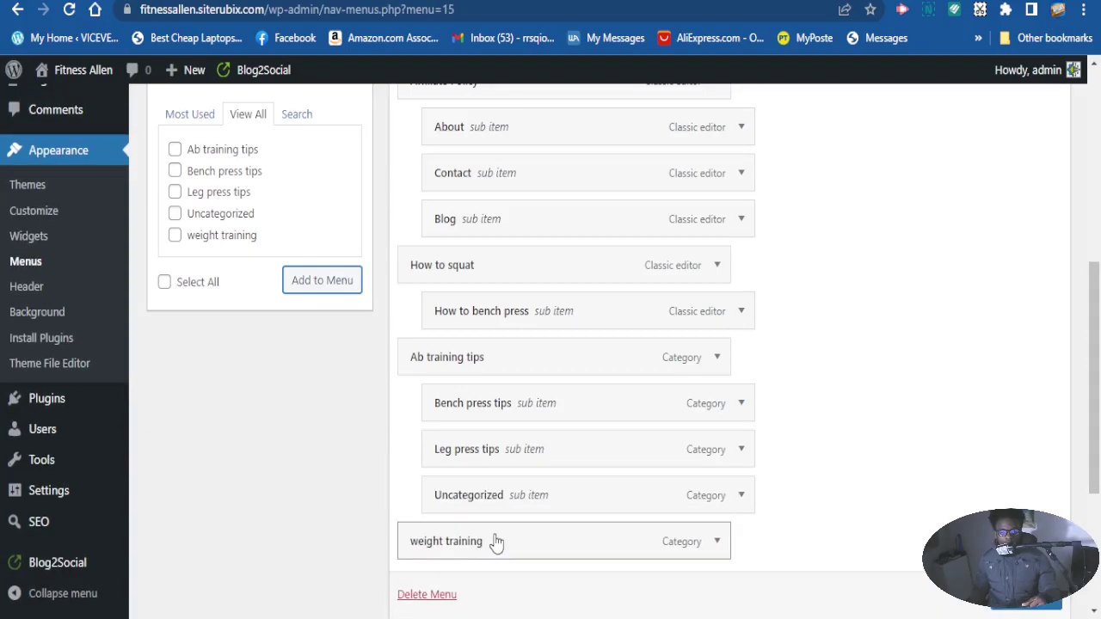
Review the nested structure of FOOTERMENU from Affiliate Policy down to weight training and save the menu.
scroll(574, 299, "up", 2)
scroll(570, 312, "down", 3)
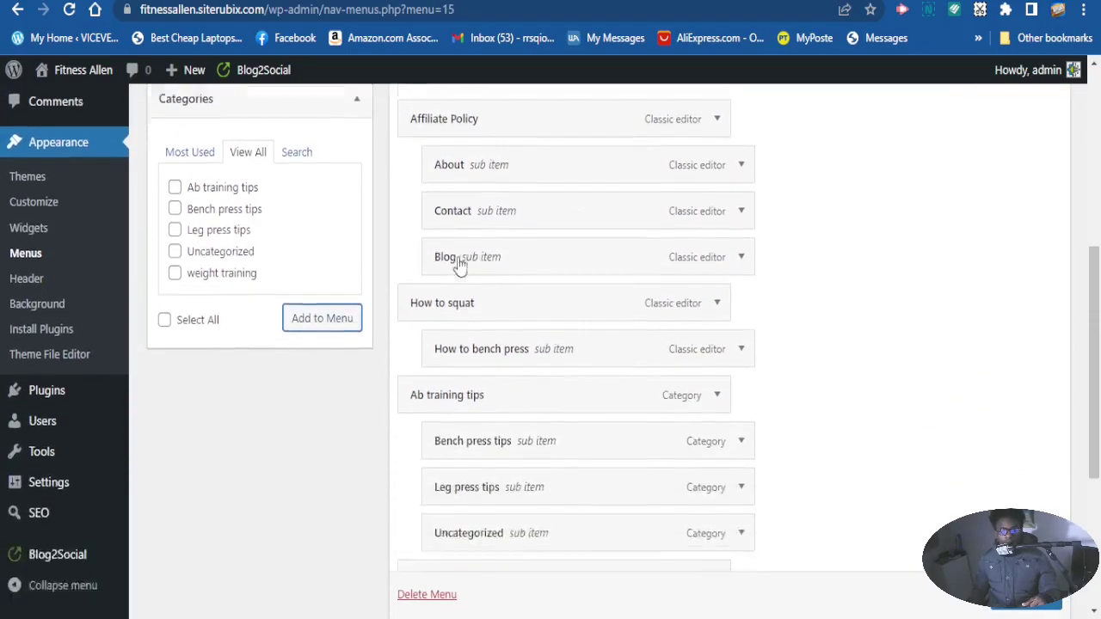
scroll(827, 487, "down", 2)
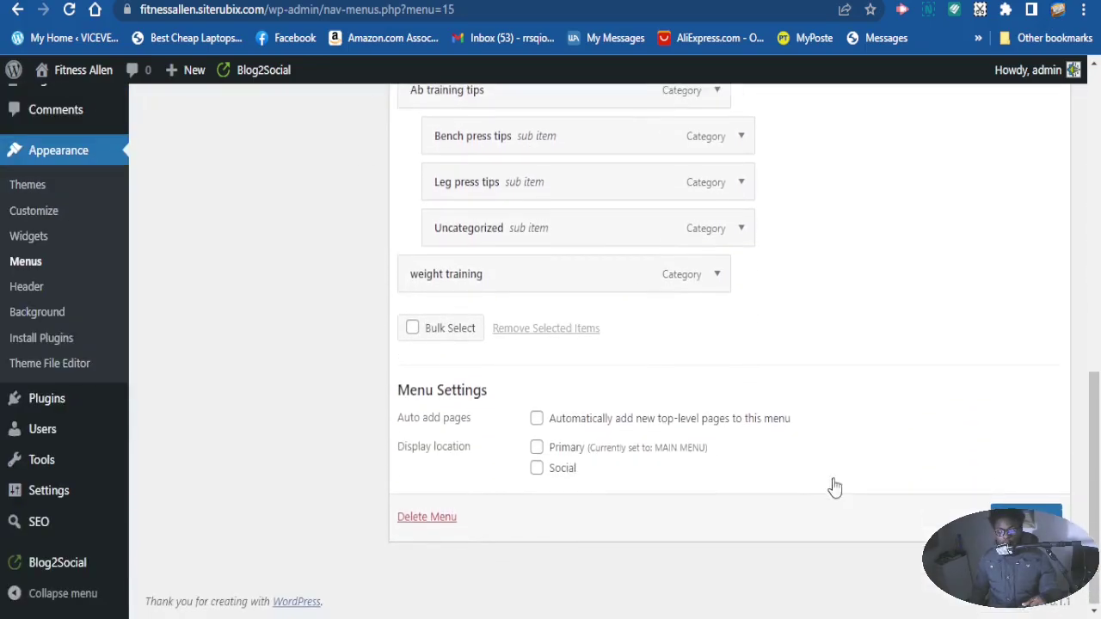
scroll(804, 437, "up", 6)
scroll(782, 425, "down", 5)
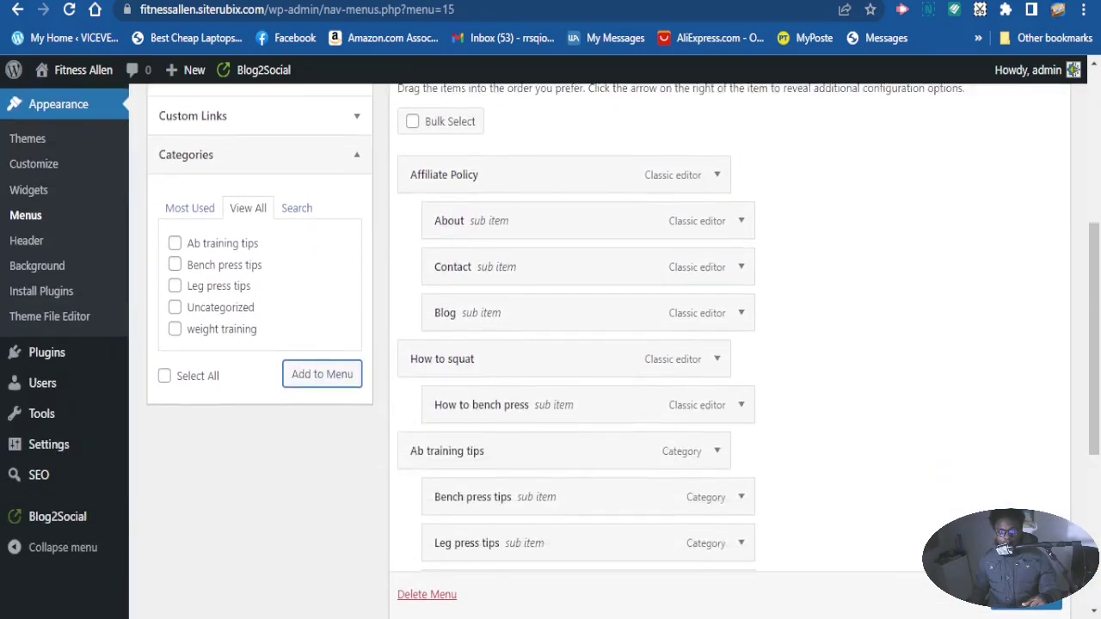
scroll(1037, 609, "down", 1)
left_click(1026, 514)
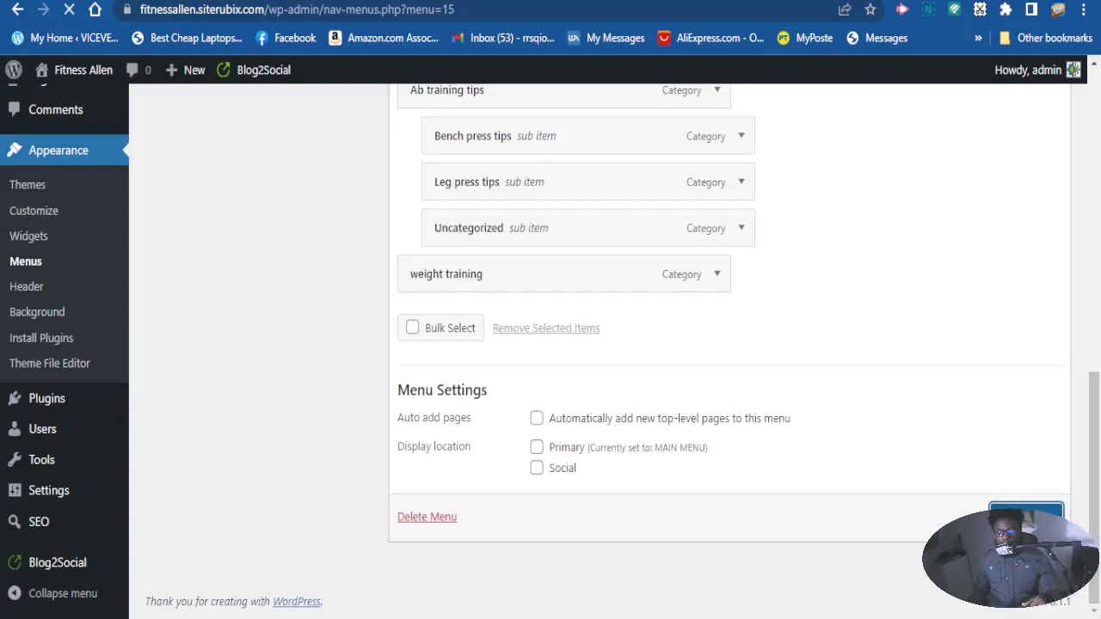
scroll(1050, 500, "down", 10)
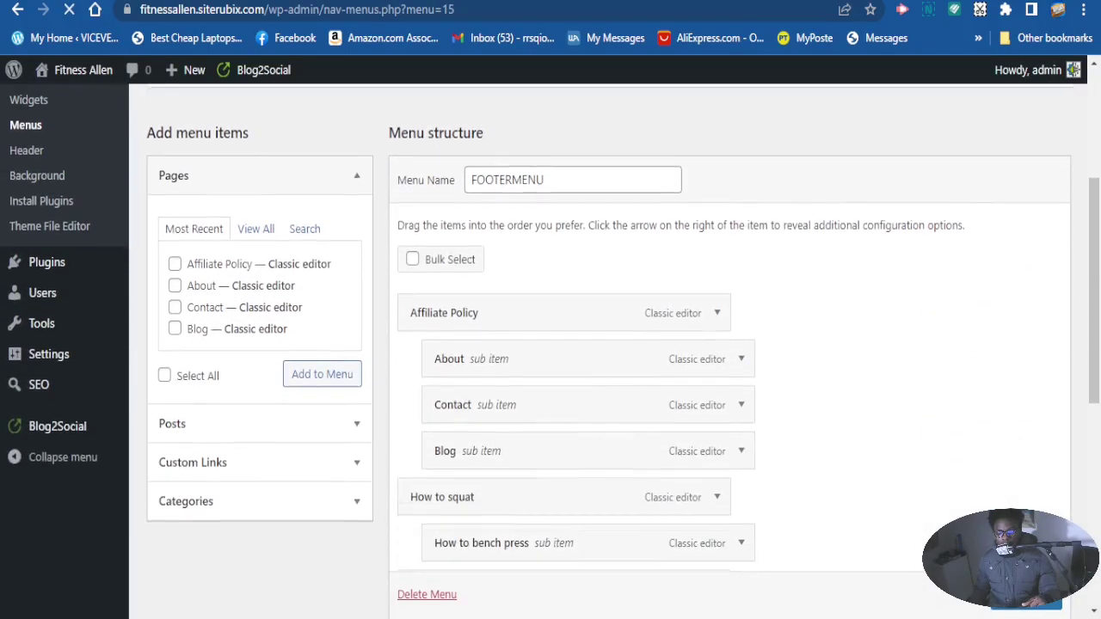
scroll(964, 509, "up", 5)
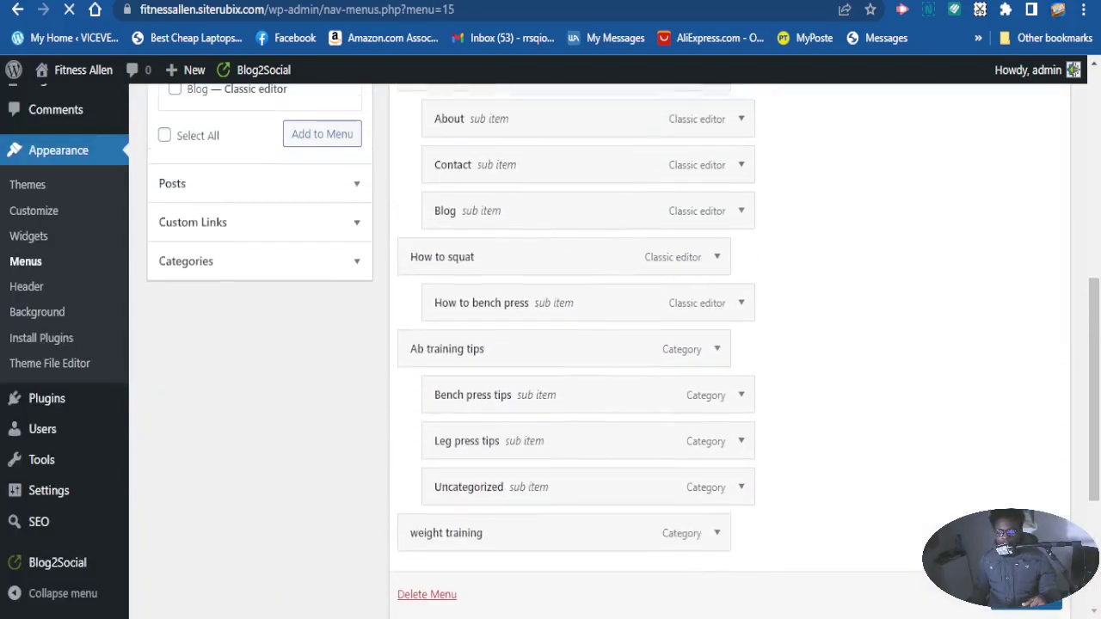
scroll(35, 250, "down", 2)
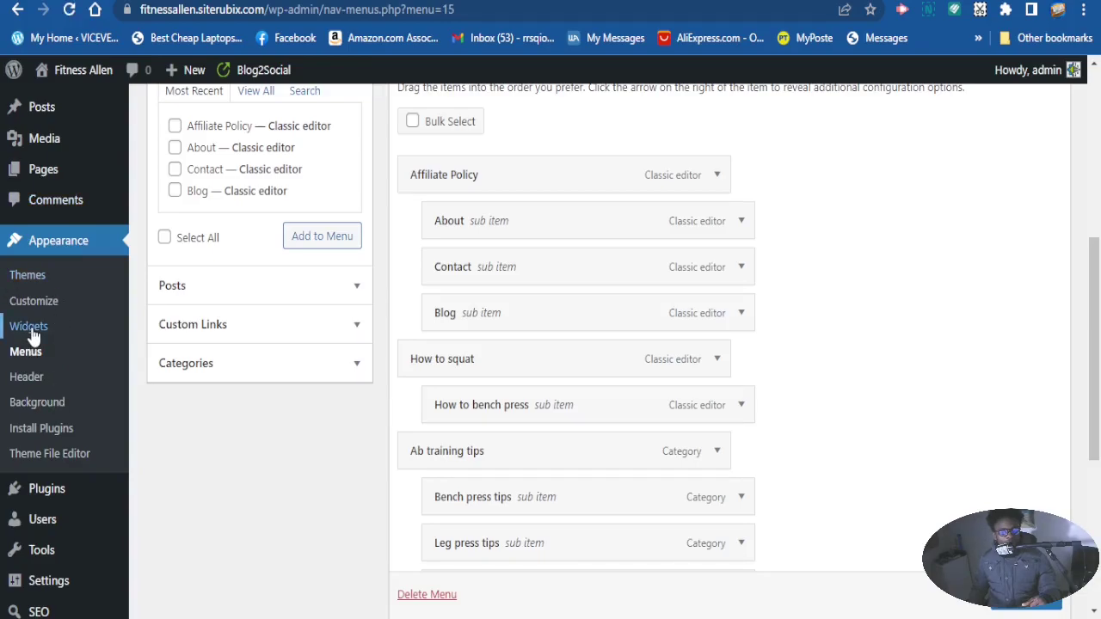
Go to the site's widget areas and open the block chooser in Optional Sidebar 4.
left_click(30, 327)
scroll(33, 336, "down", 1)
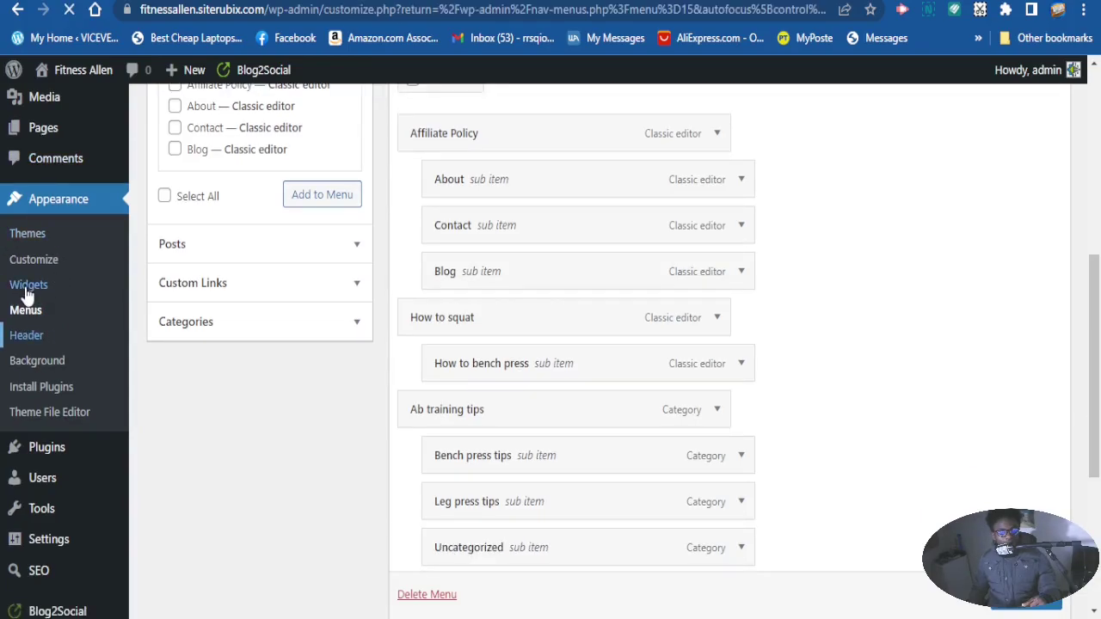
scroll(455, 353, "down", 2)
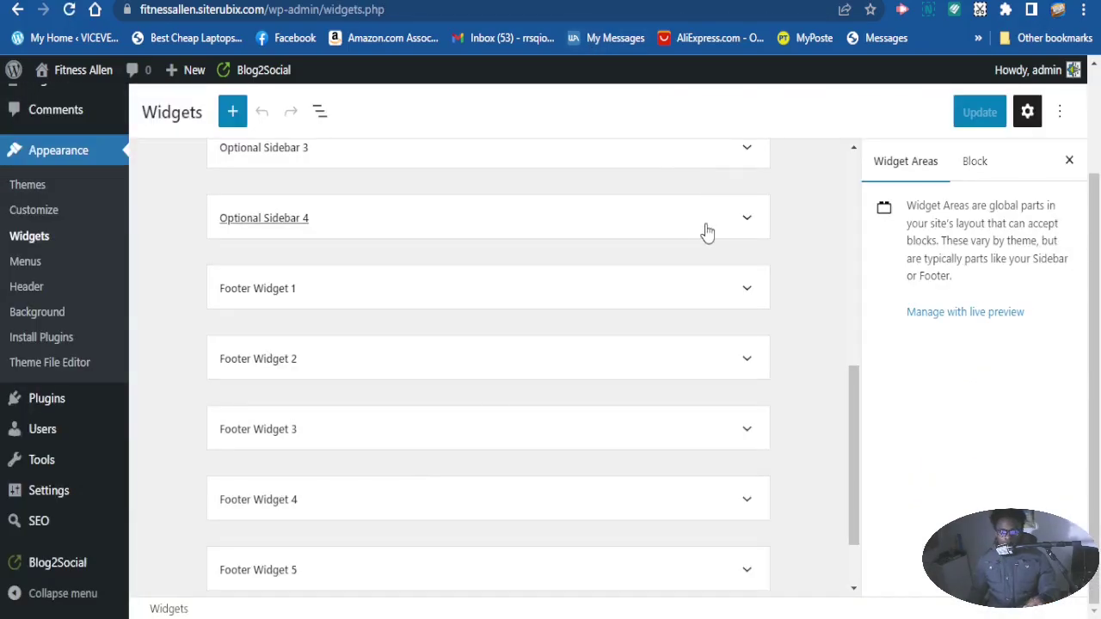
left_click(732, 222)
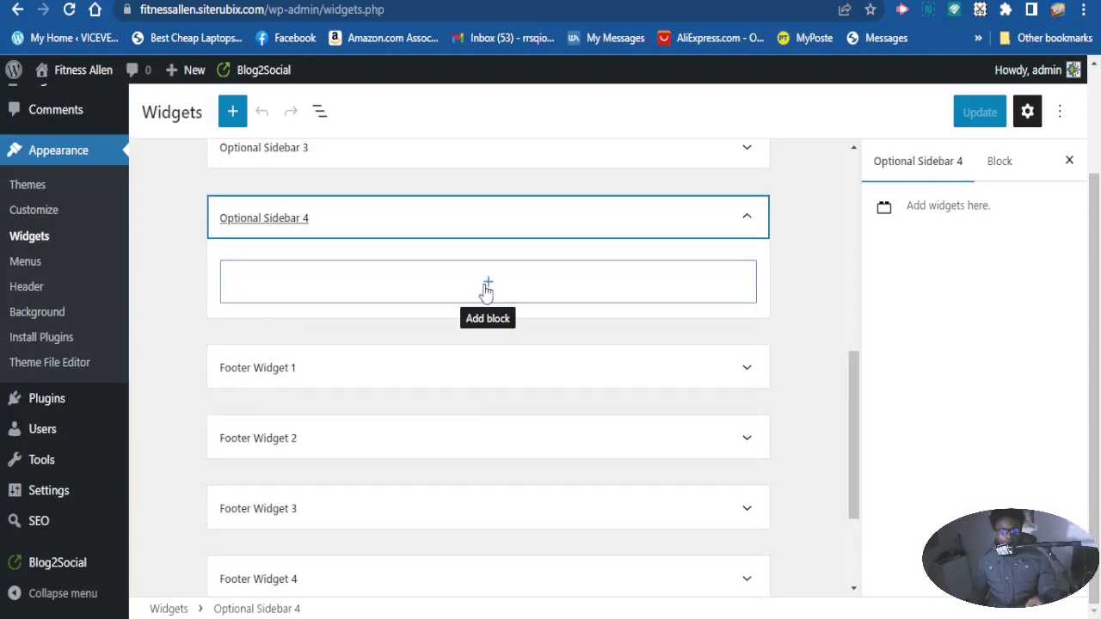
left_click(487, 286)
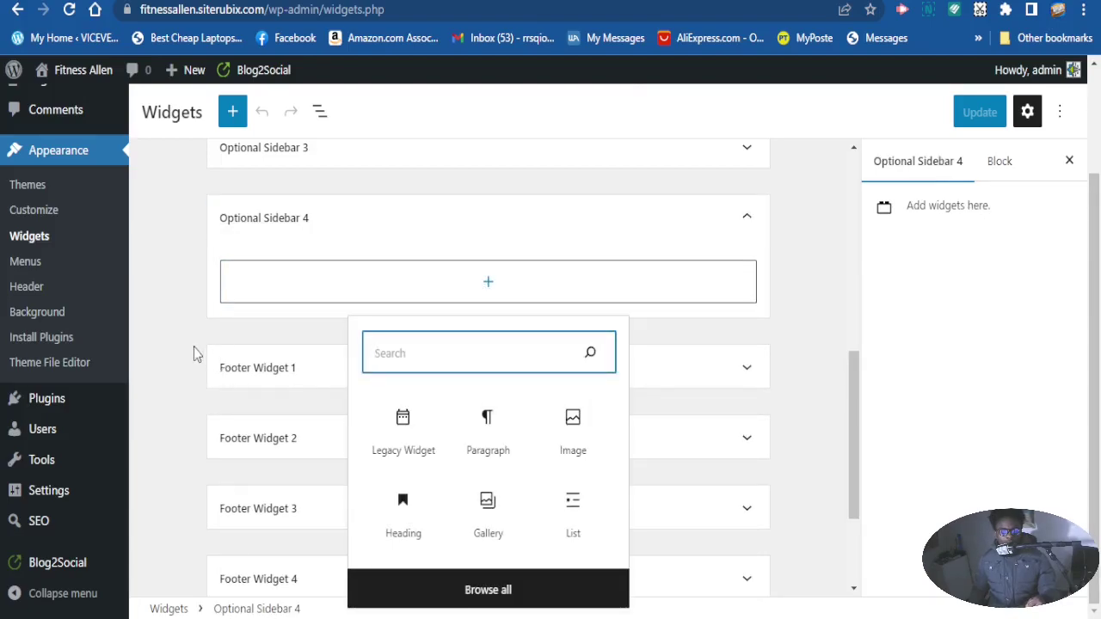
Expand Footer Widget 1, search the blocks for NAV and add a Navigation Menu block there.
left_click(743, 379)
left_click(744, 379)
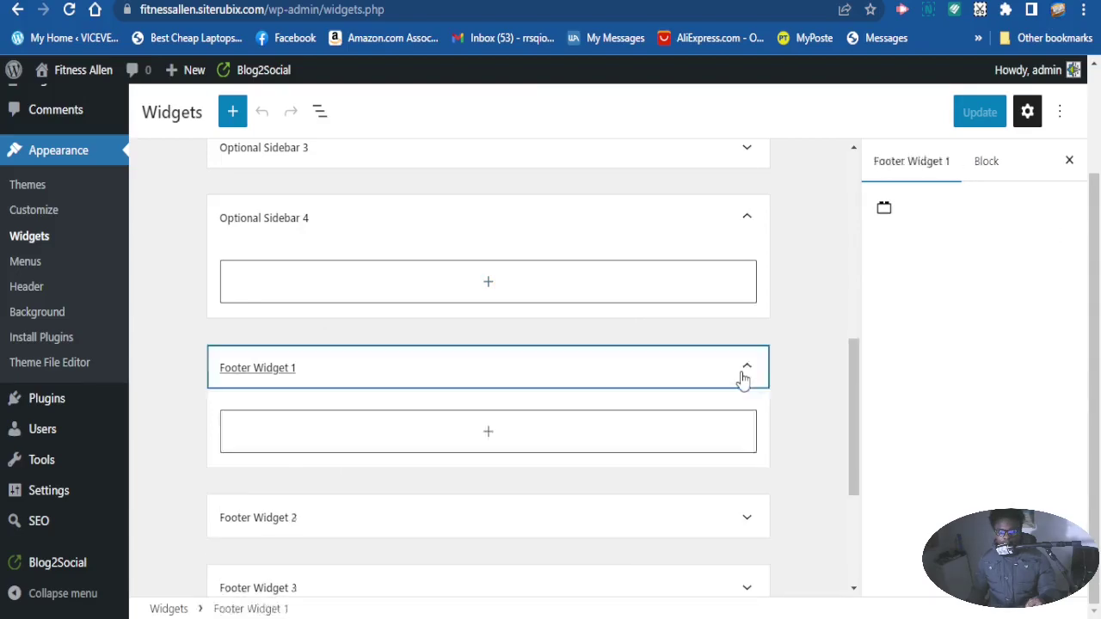
left_click(487, 437)
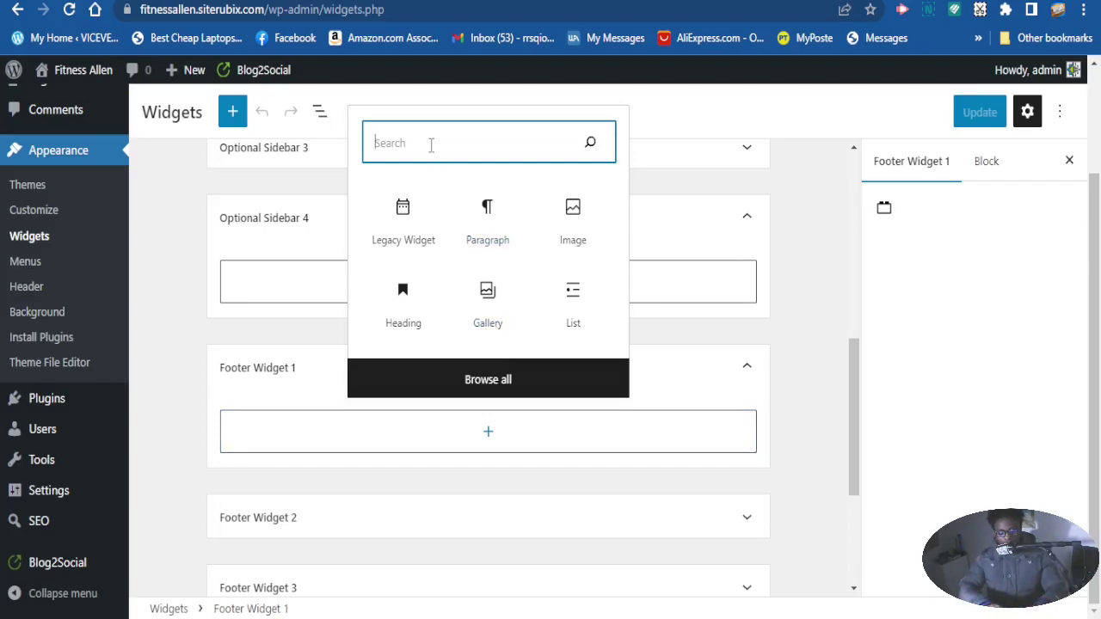
type("NAV")
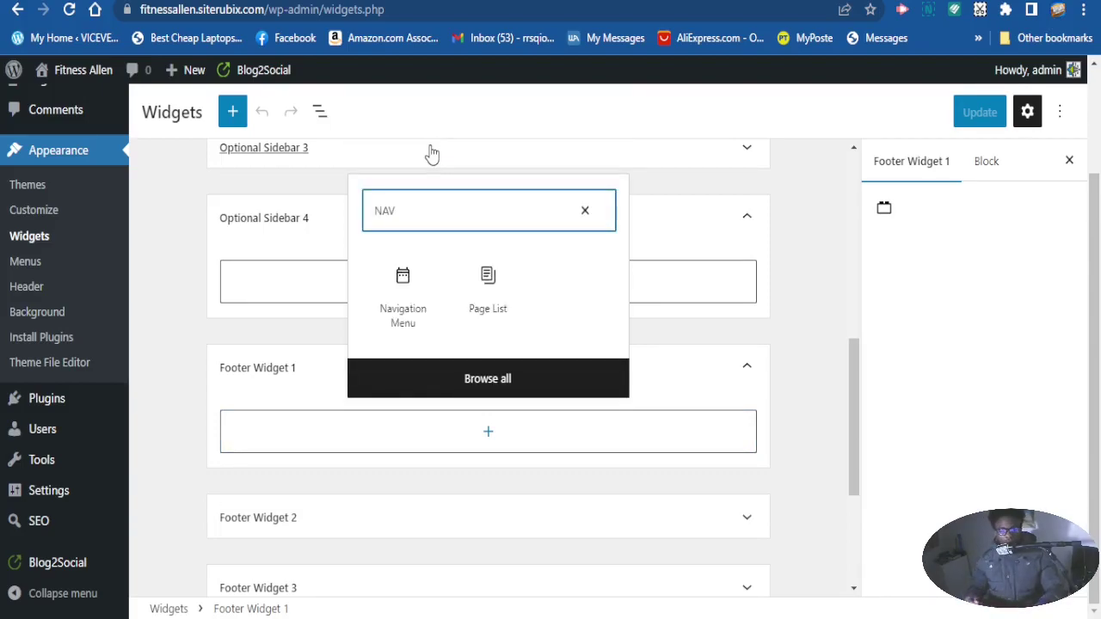
left_click(398, 316)
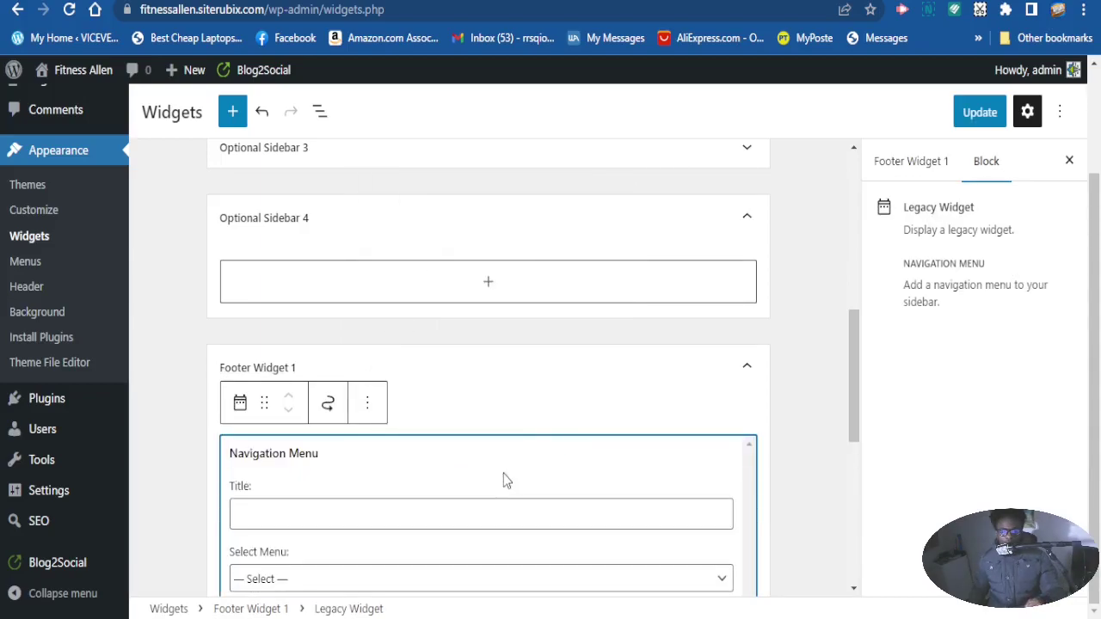
Choose FOOTERMENU as the menu shown by the Navigation Menu widget in Footer Widget 1.
scroll(425, 557, "down", 2)
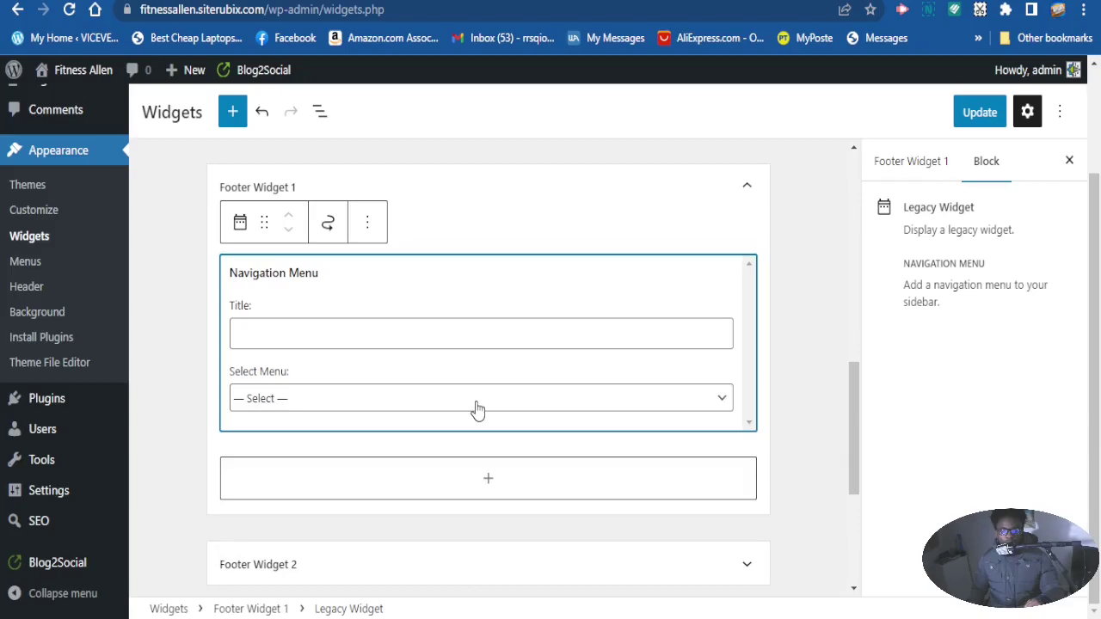
left_click(289, 446)
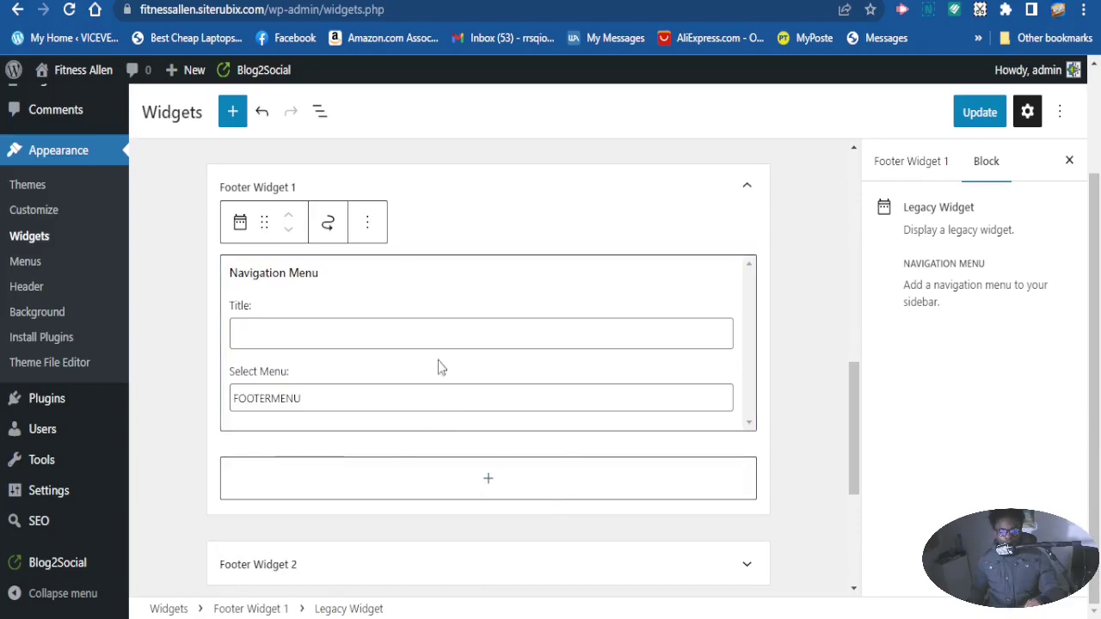
scroll(446, 376, "down", 2)
scroll(467, 332, "up", 2)
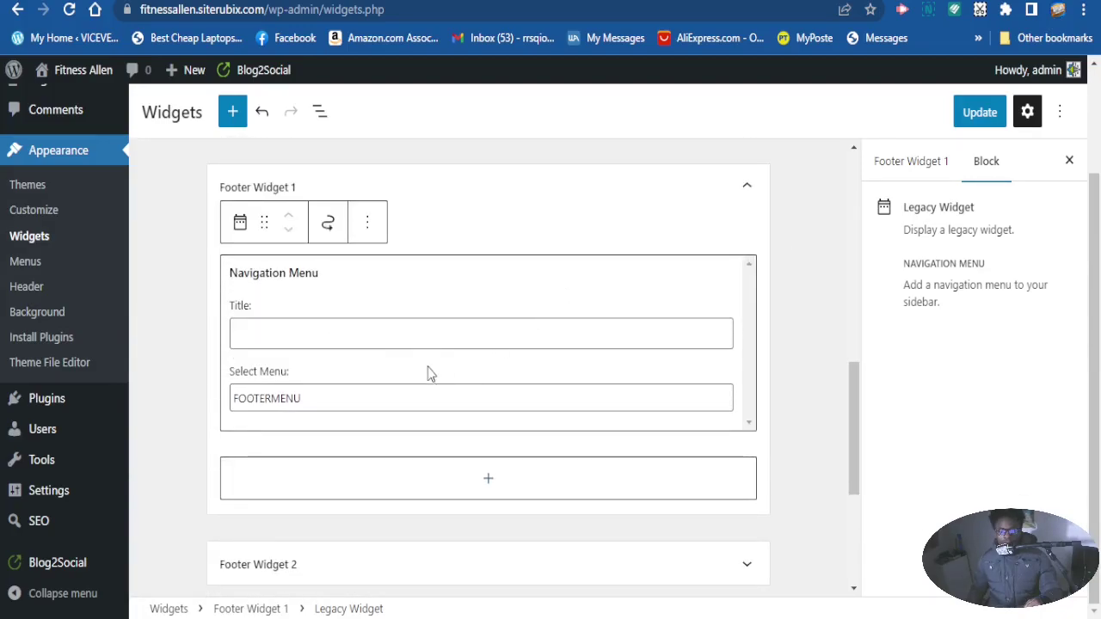
Title the Navigation Menu widget HGHGH and save the widget changes.
left_click(293, 328)
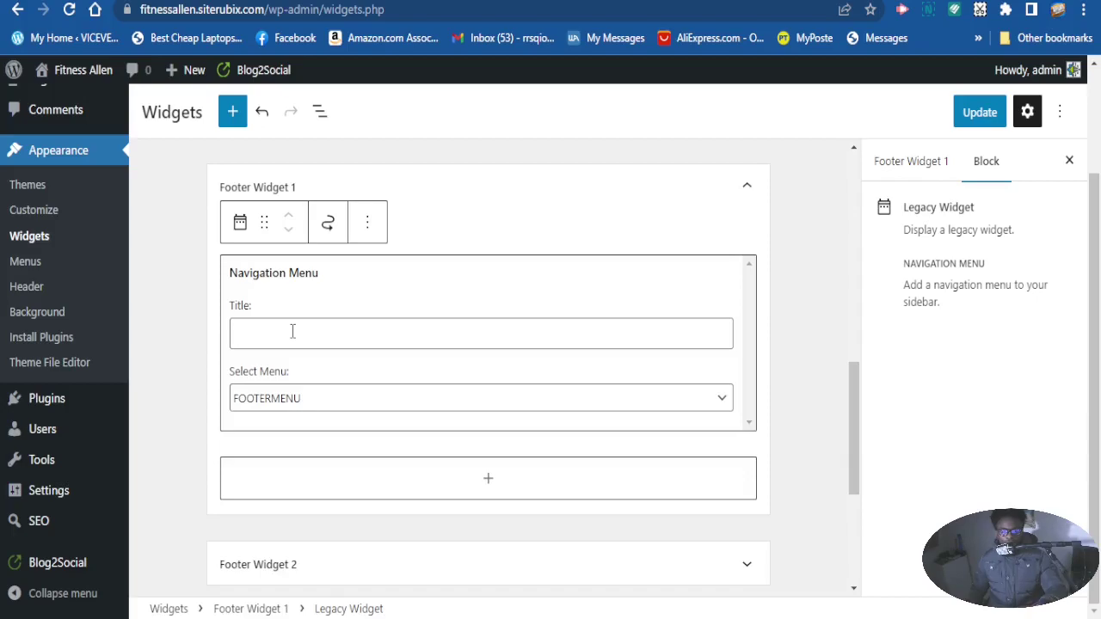
type("HGHGH")
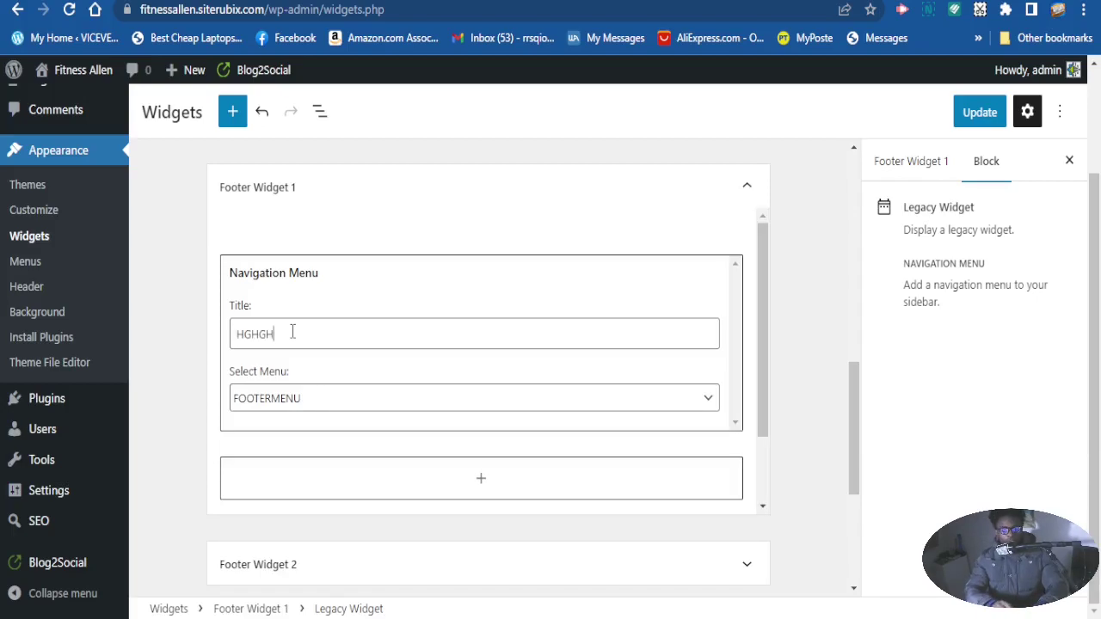
left_click(981, 113)
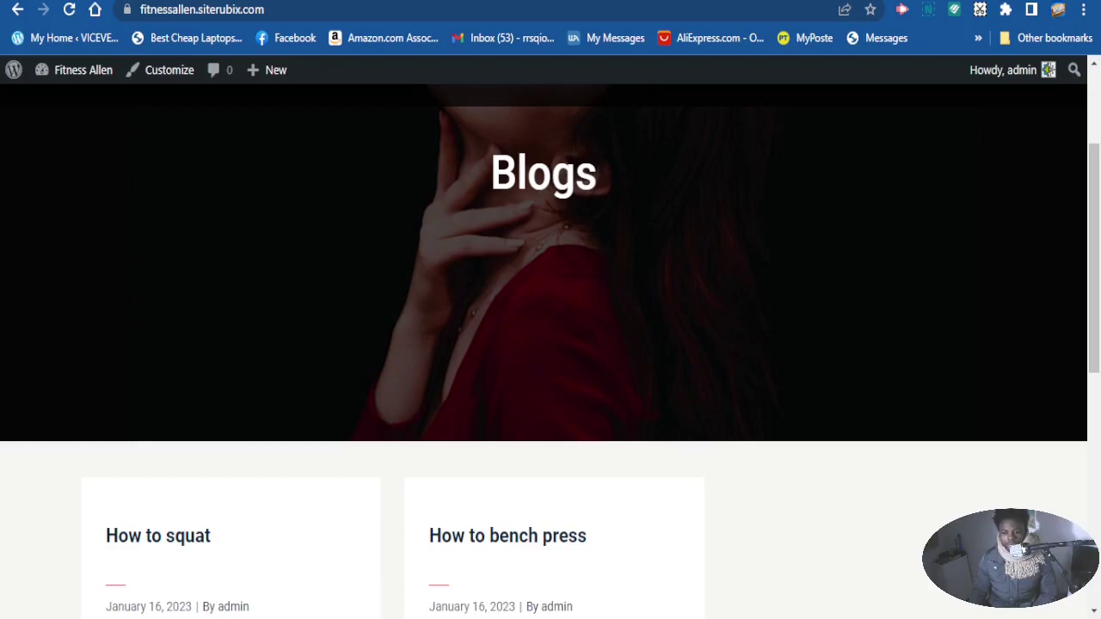
Check the header navigation and the Blog drop-down on the live home page.
scroll(678, 187, "up", 3)
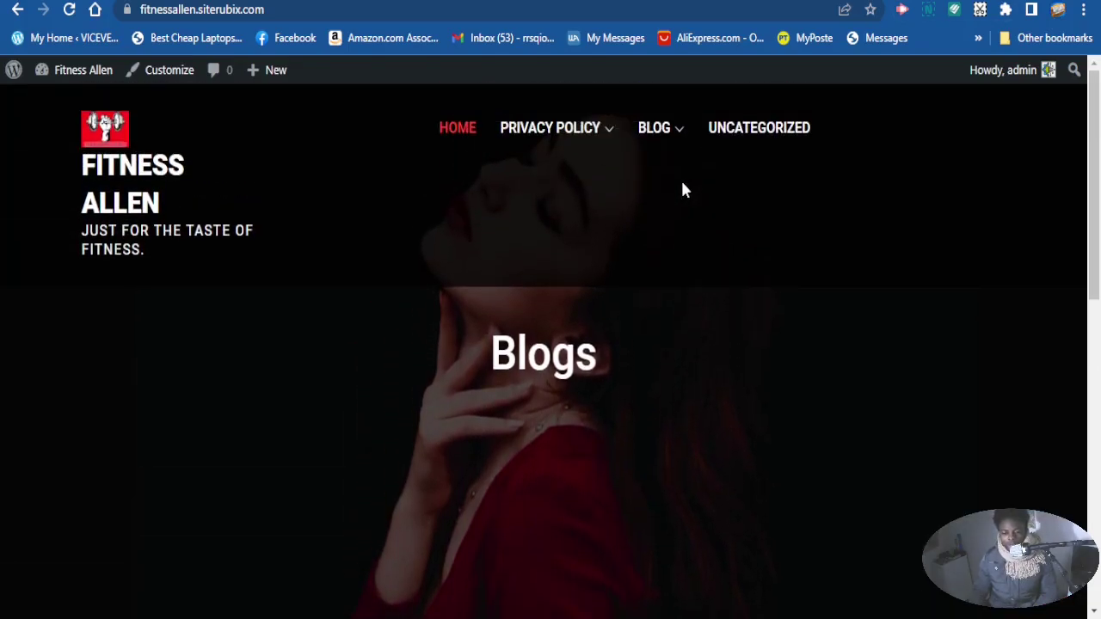
mouse_move(631, 139)
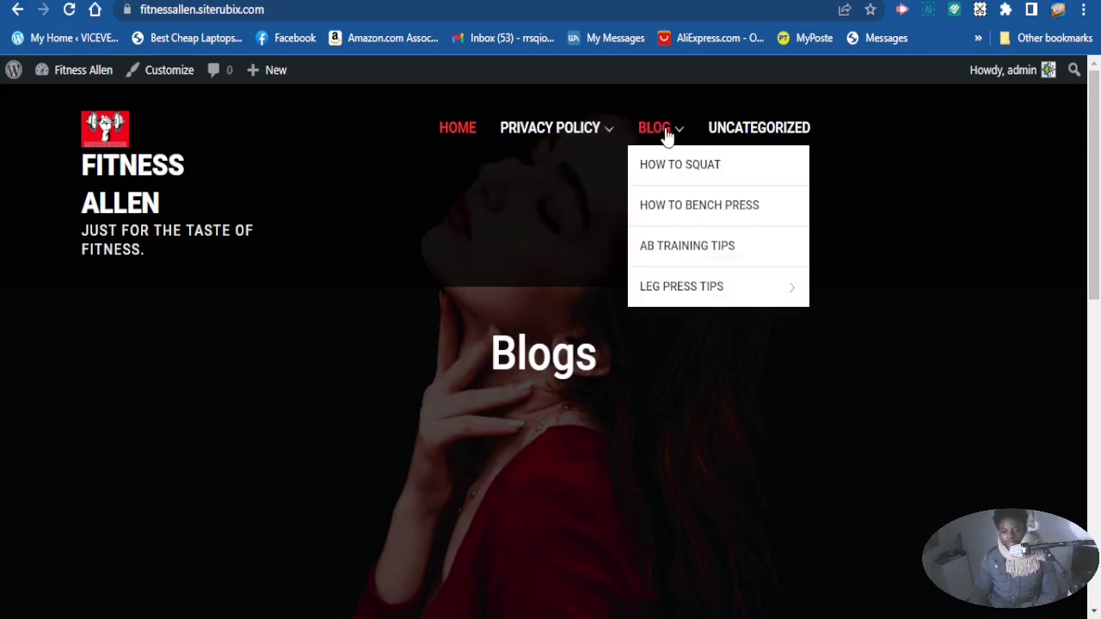
mouse_move(663, 146)
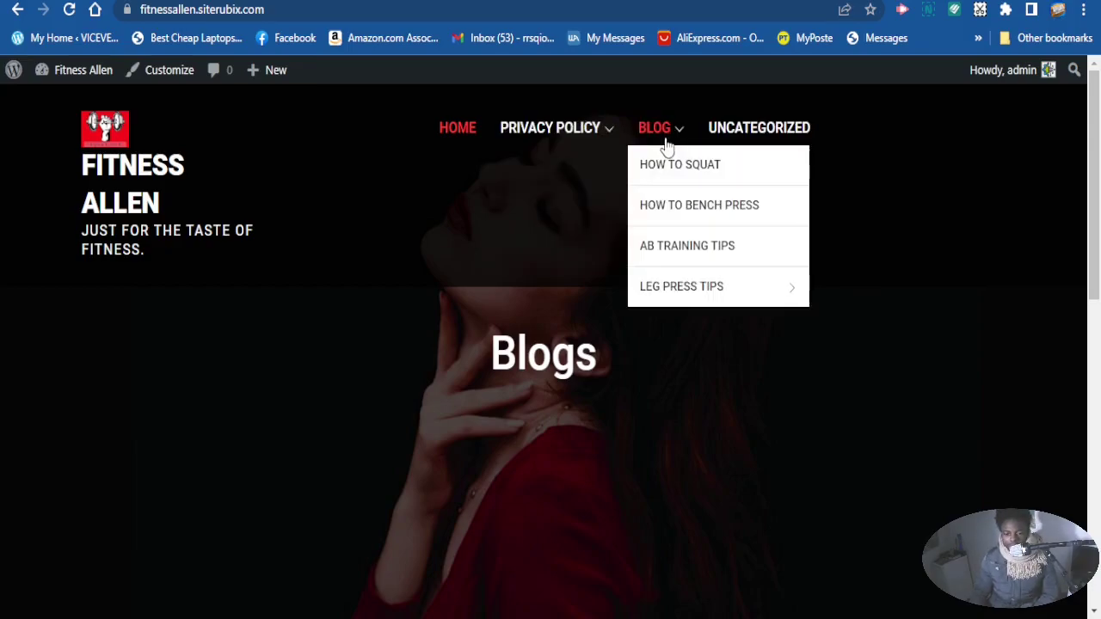